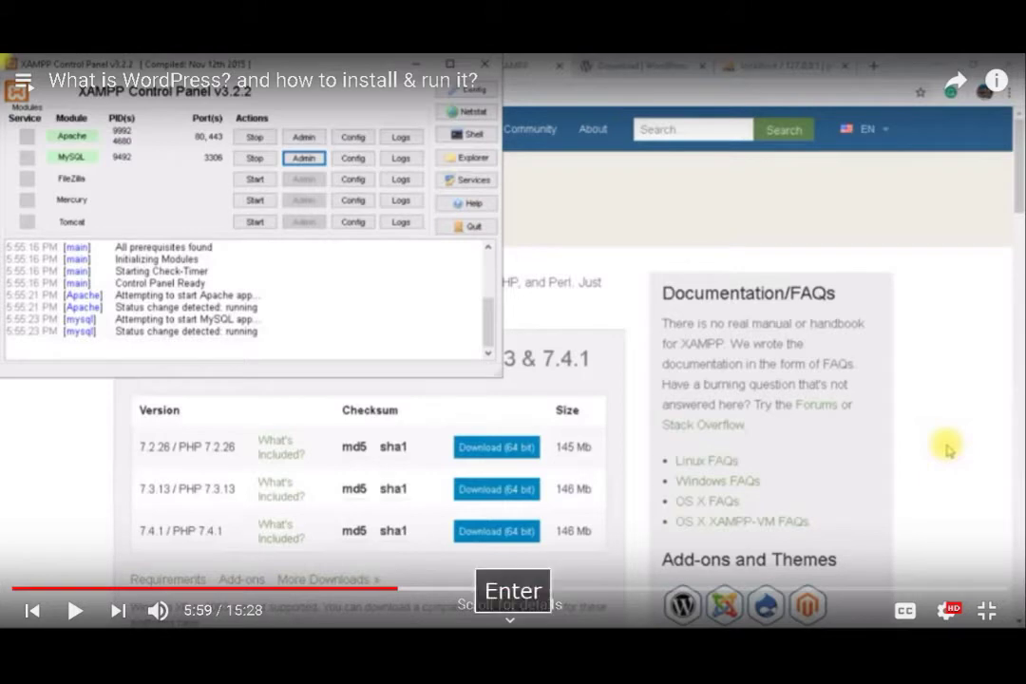
Skim the WordPress installation video forward through the download, database setup and dashboard parts to about 13:22.
click(454, 588)
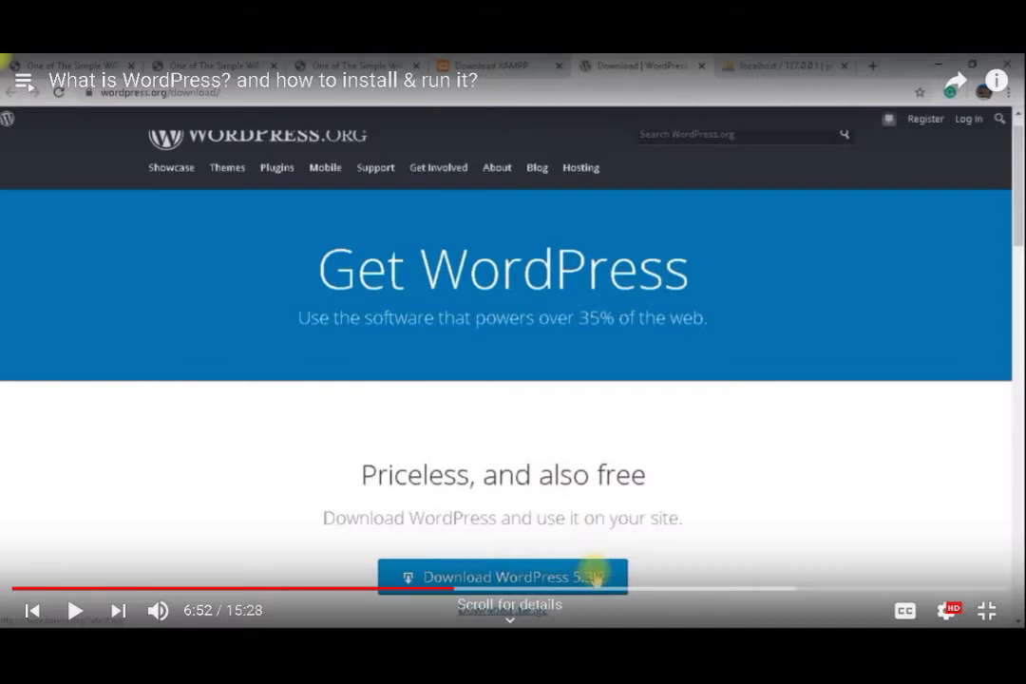
click(577, 589)
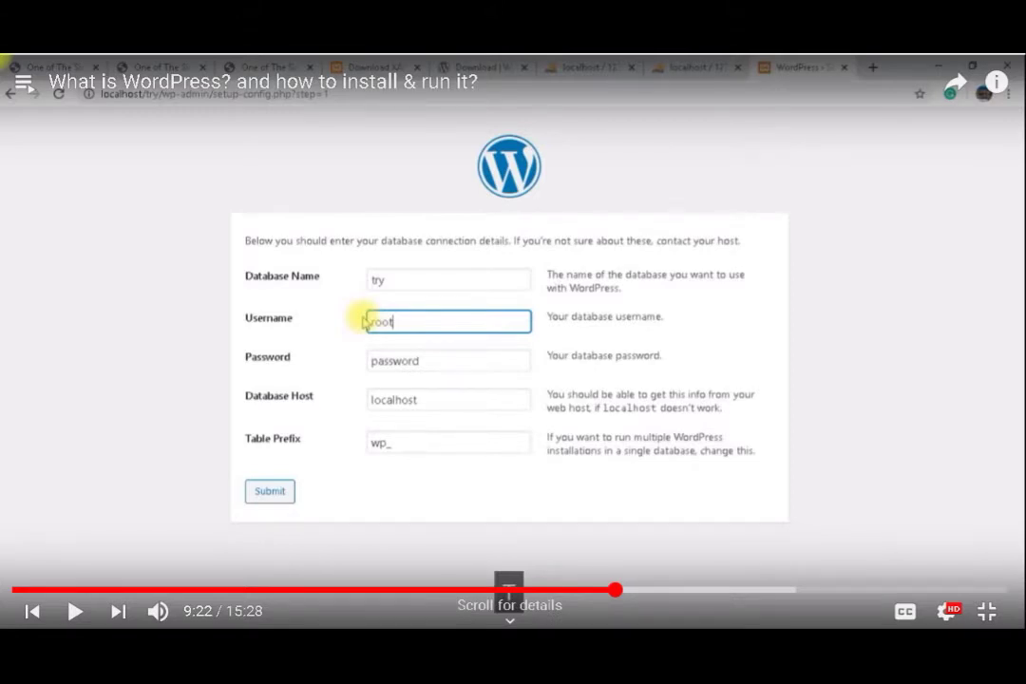
click(712, 589)
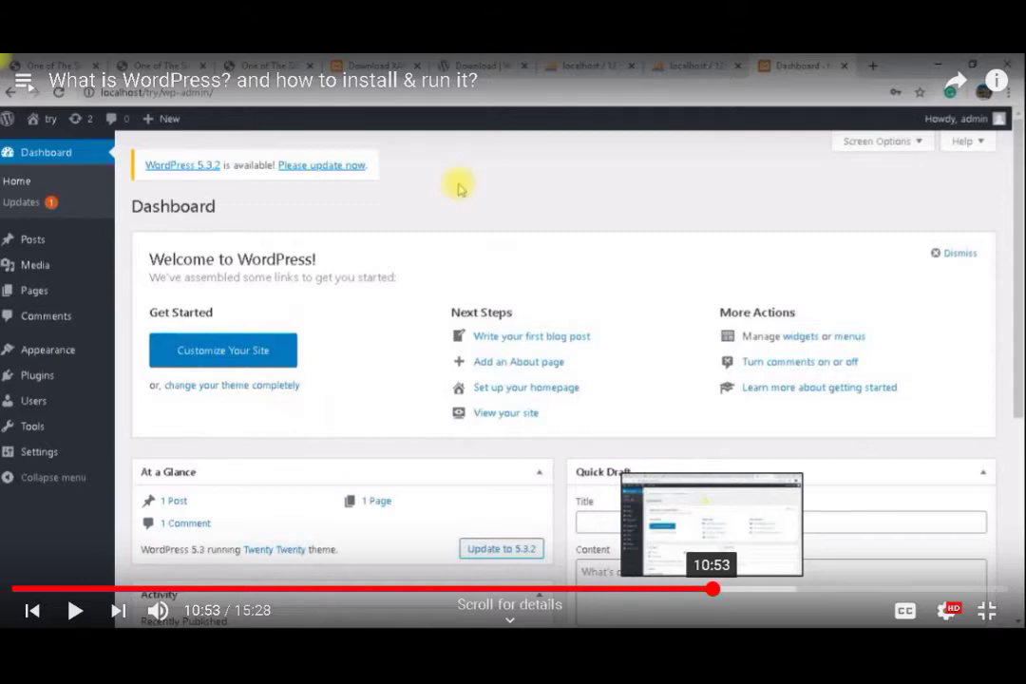
drag(712, 589, 872, 589)
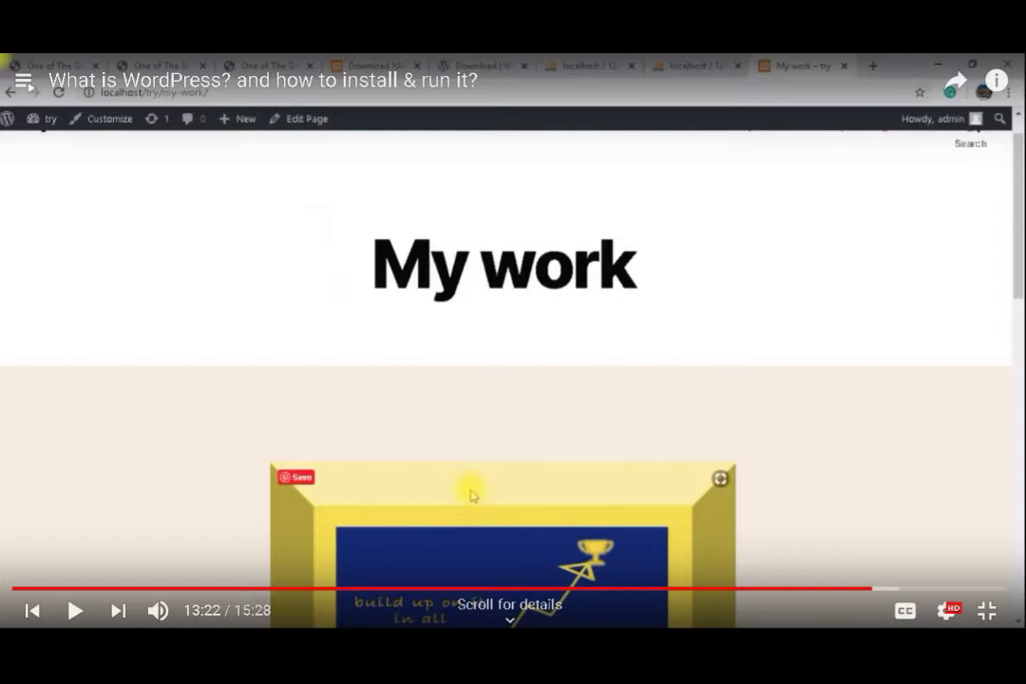
Switch to the browser with the local try site and look over its My work page and homepage posts.
key(alt+Tab)
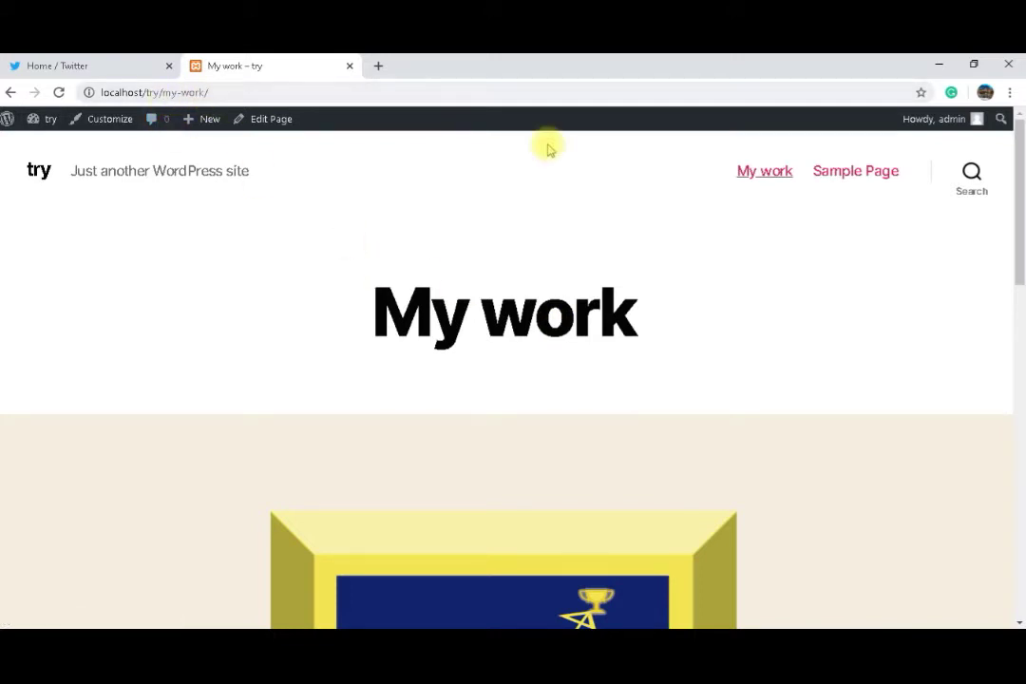
click(773, 175)
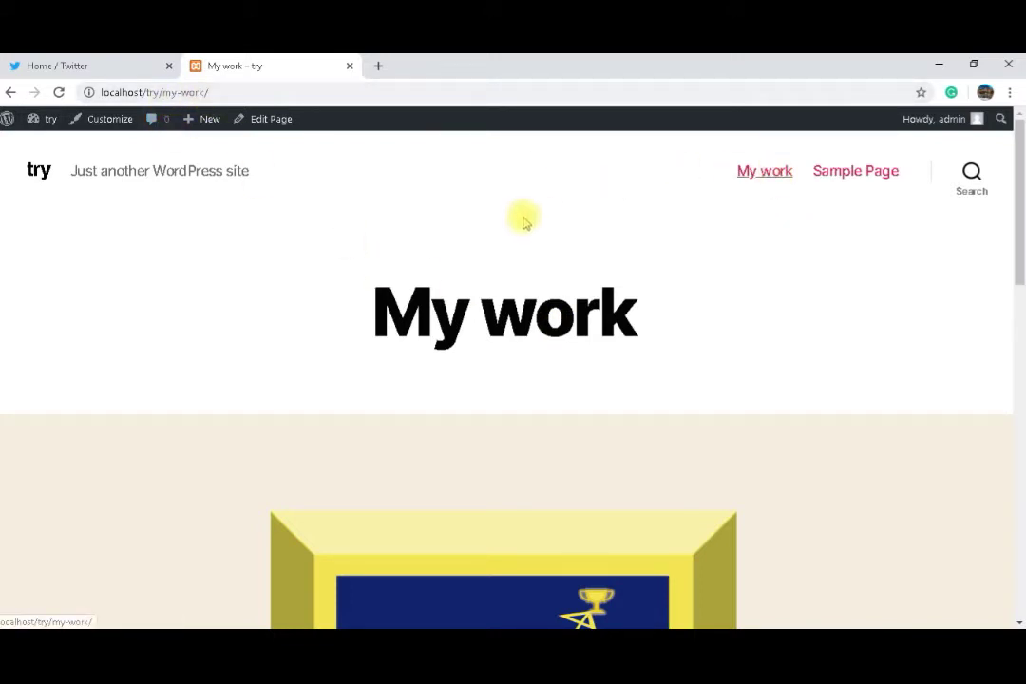
click(38, 172)
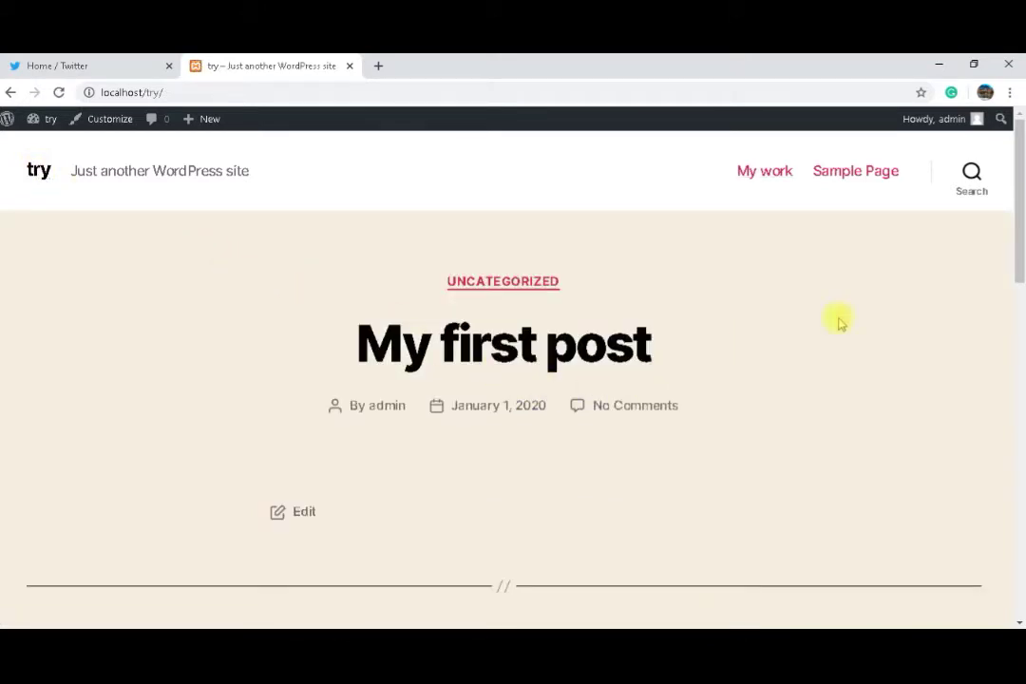
drag(1020, 252, 1018, 211)
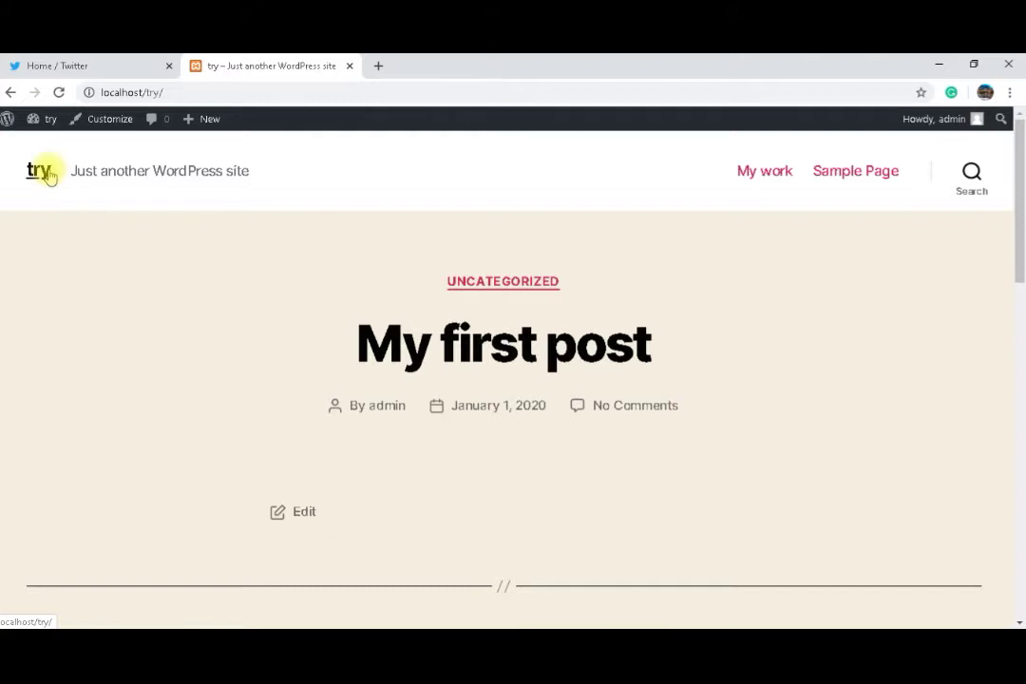
Open the try site's dashboard and go to its Reading settings.
mouse_move(55, 125)
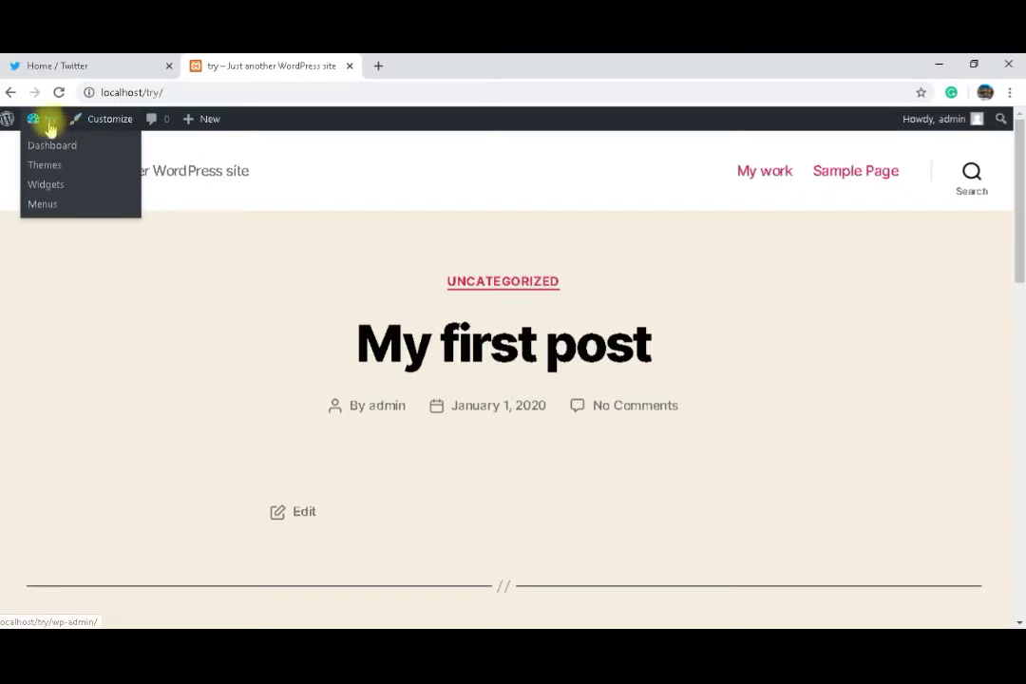
click(52, 149)
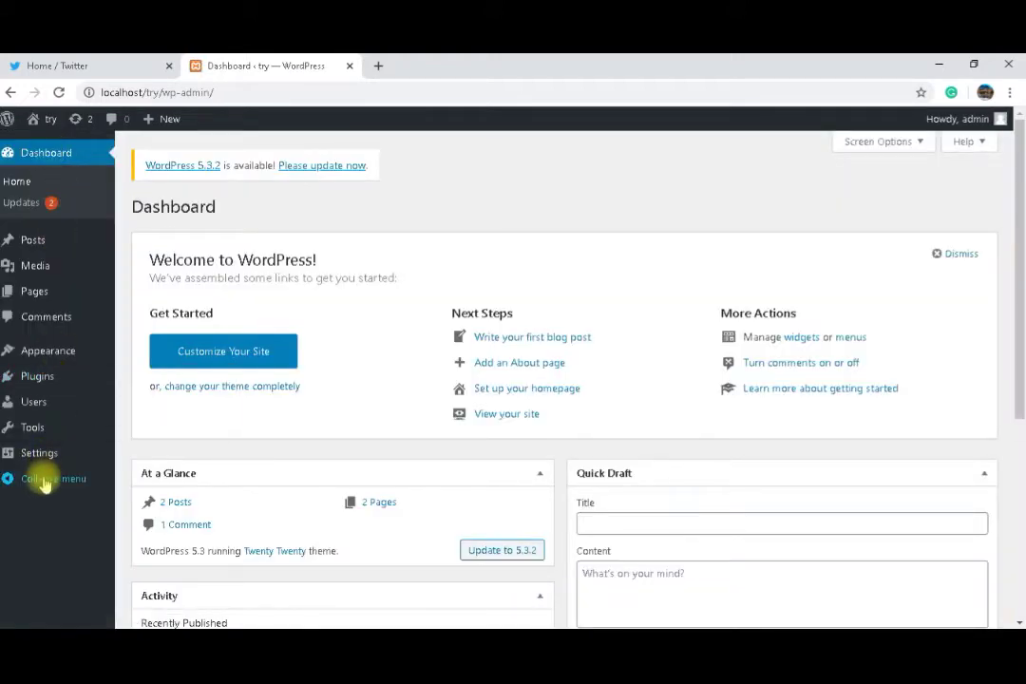
mouse_move(41, 458)
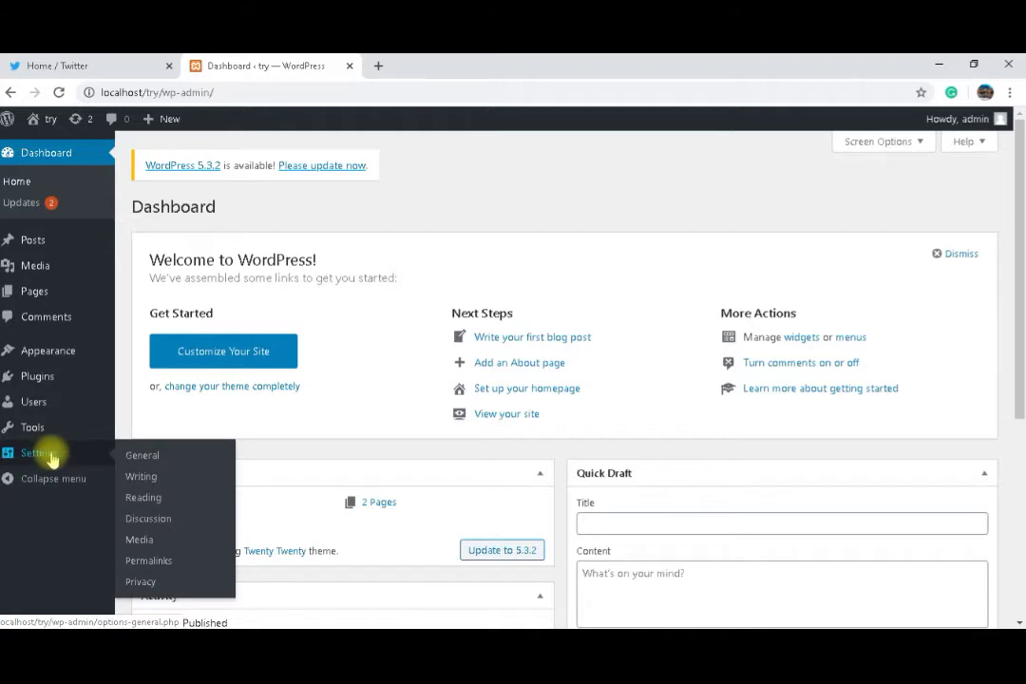
click(143, 498)
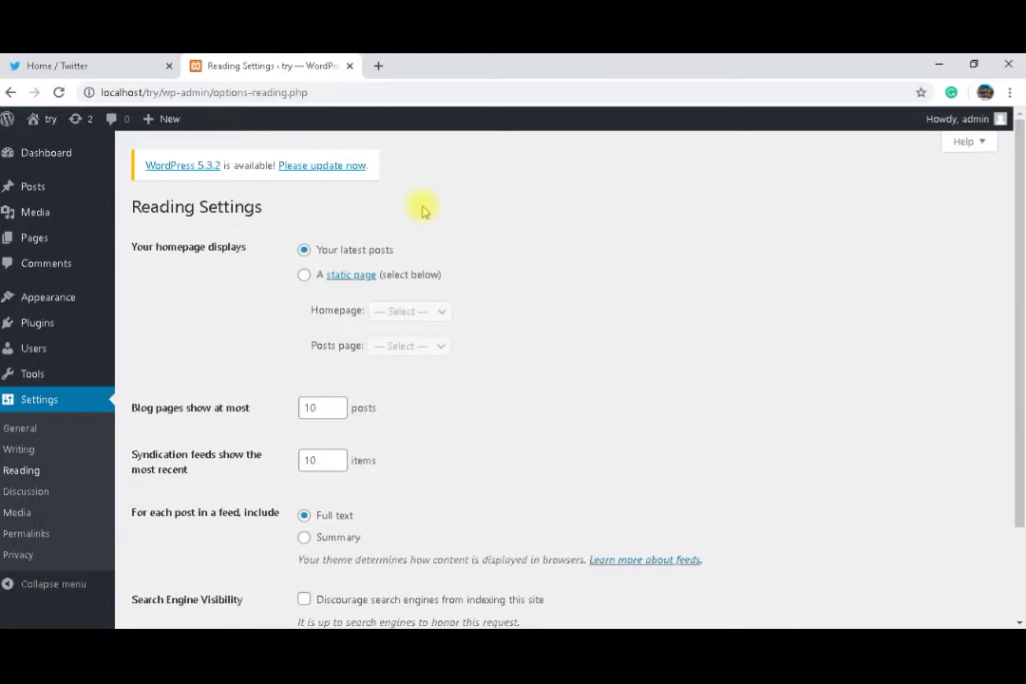
click(305, 276)
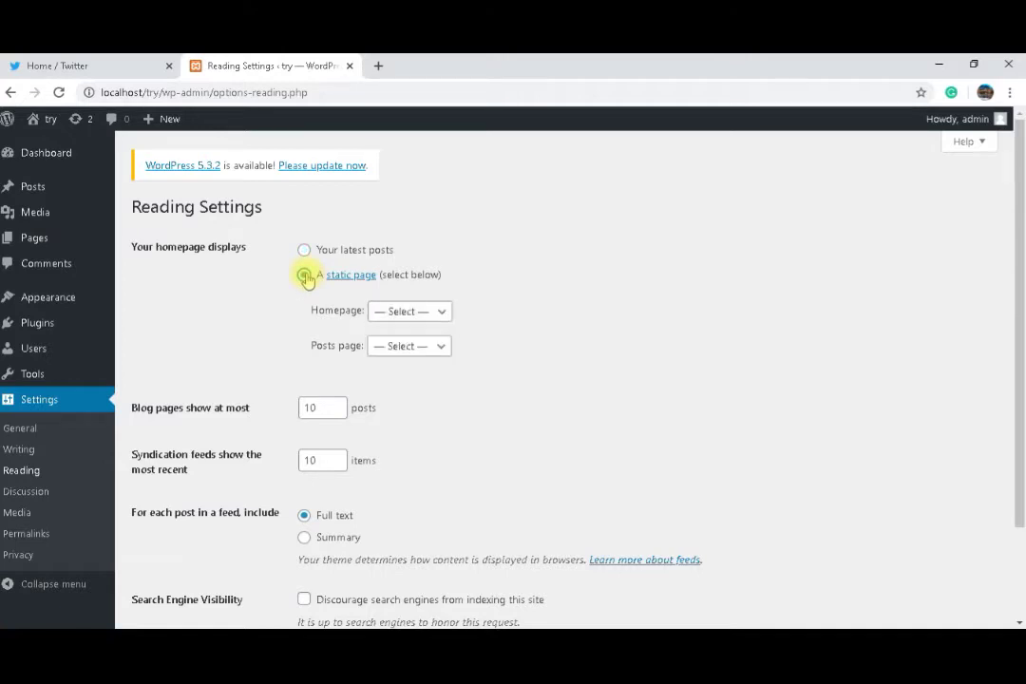
click(397, 317)
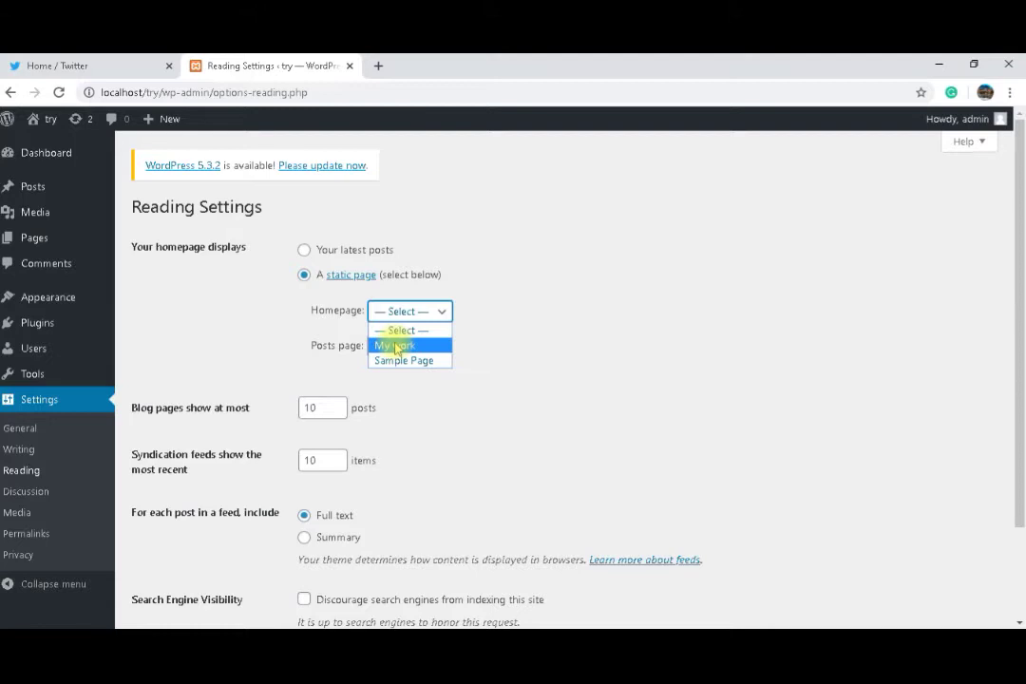
click(396, 346)
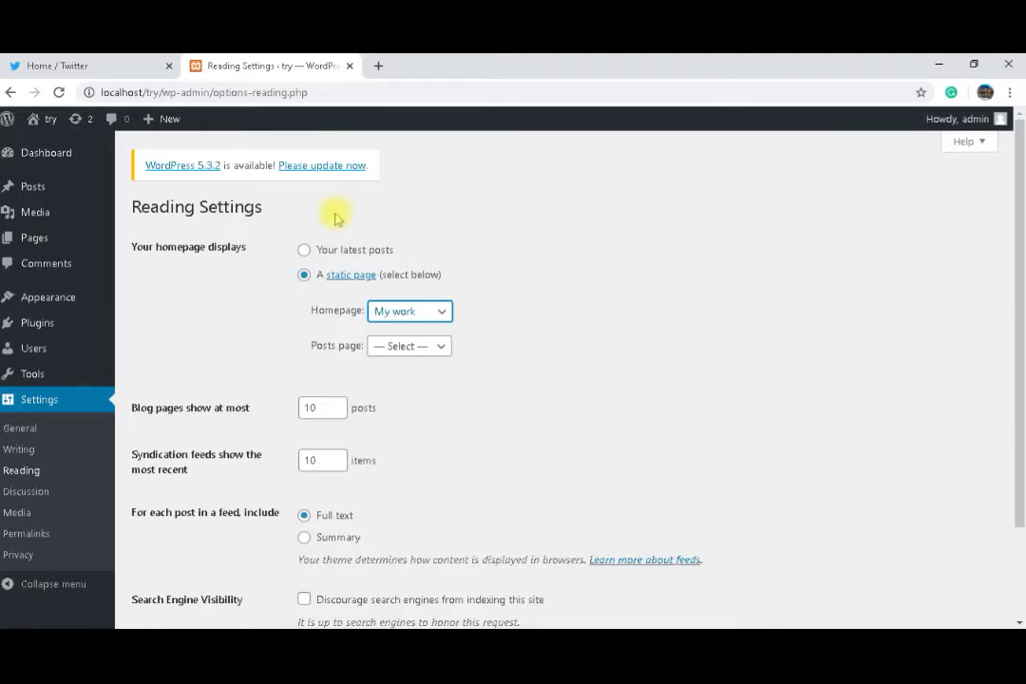
click(305, 253)
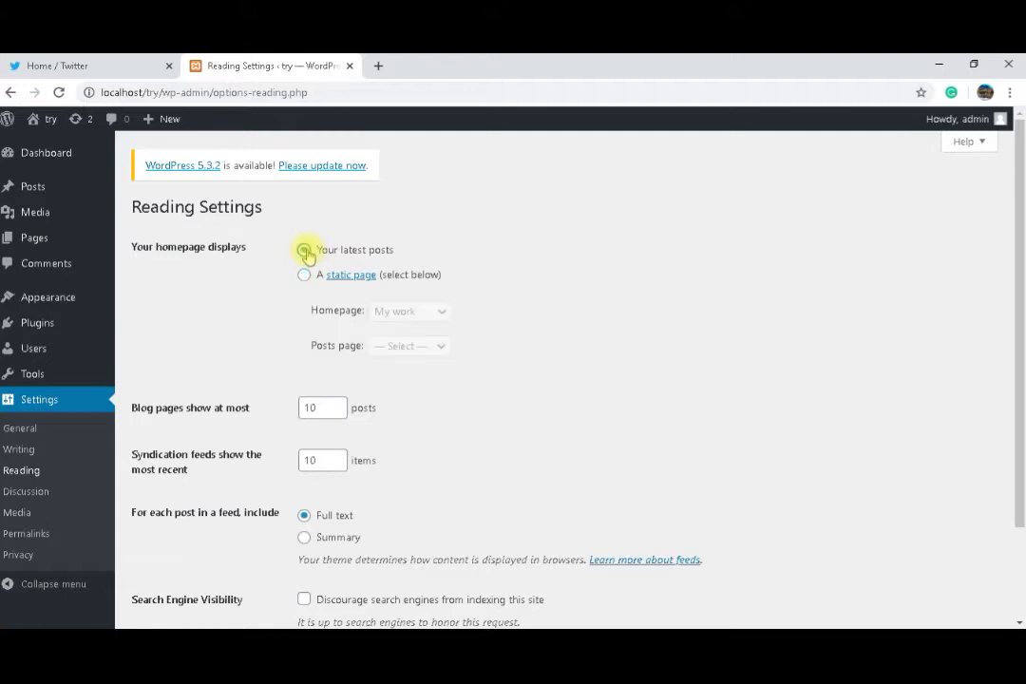
Add a new page to the site and title it "My Blog".
mouse_move(96, 235)
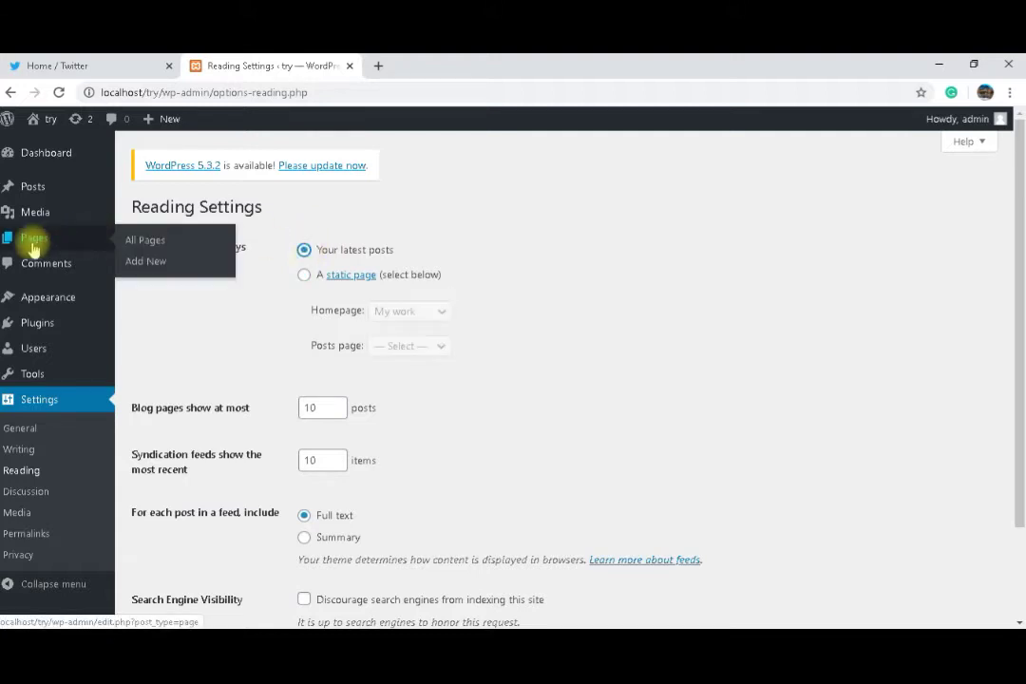
click(142, 262)
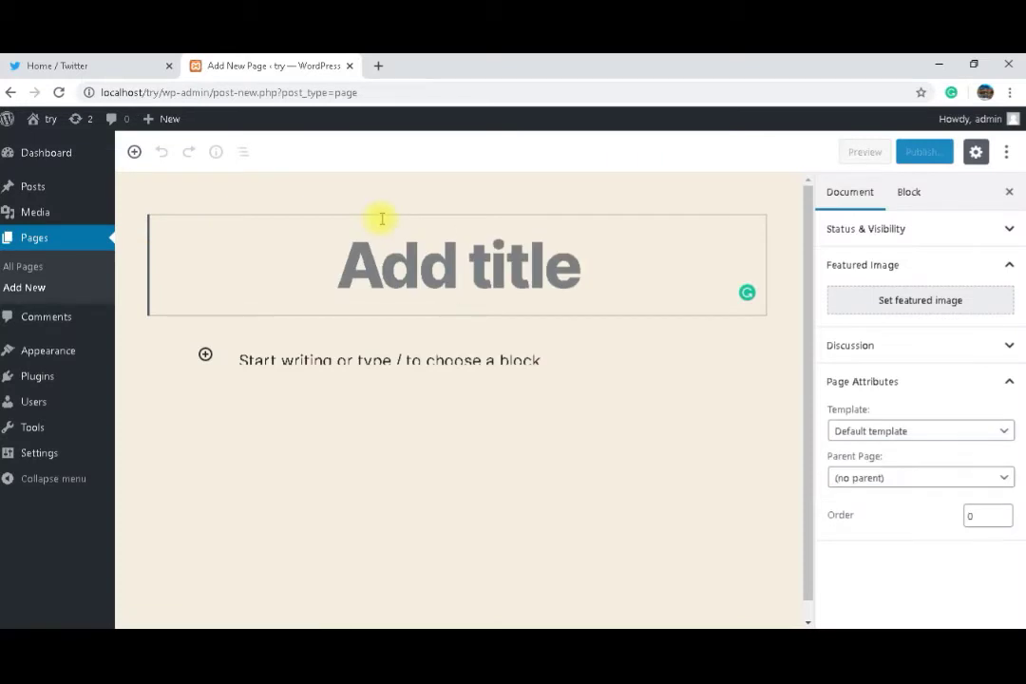
text(My )
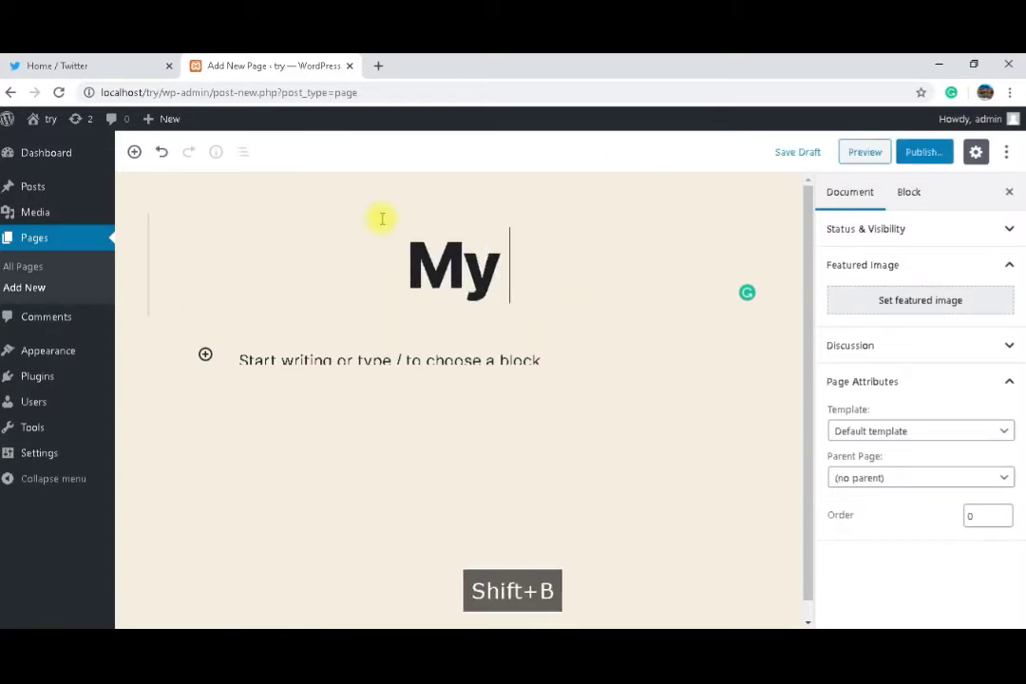
text(Blog)
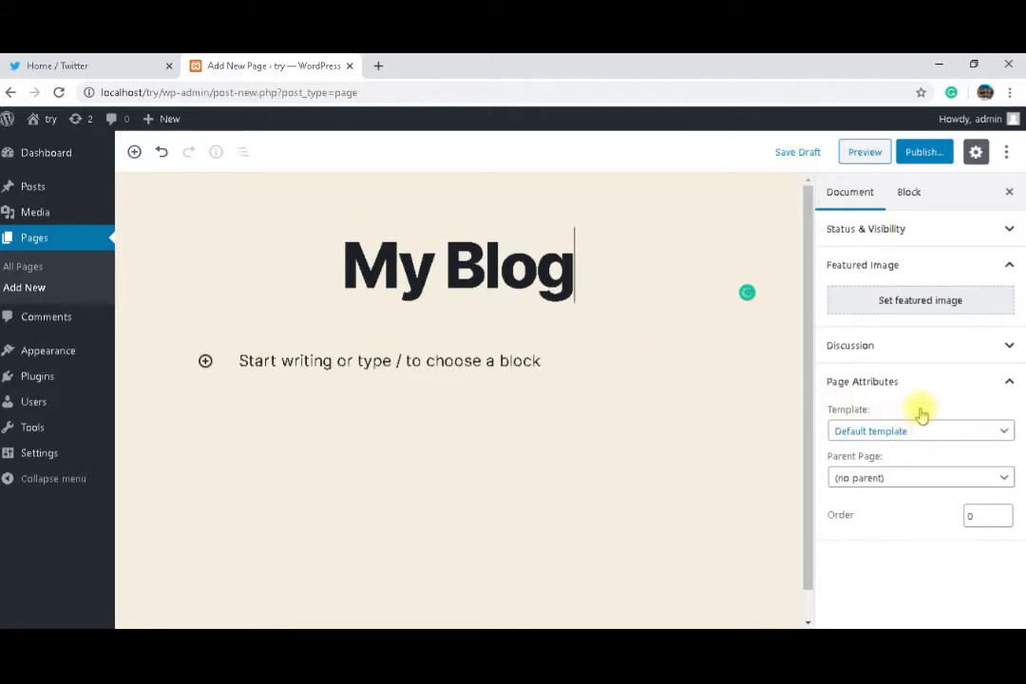
Keep the Default template for the My Blog page and publish it.
click(968, 434)
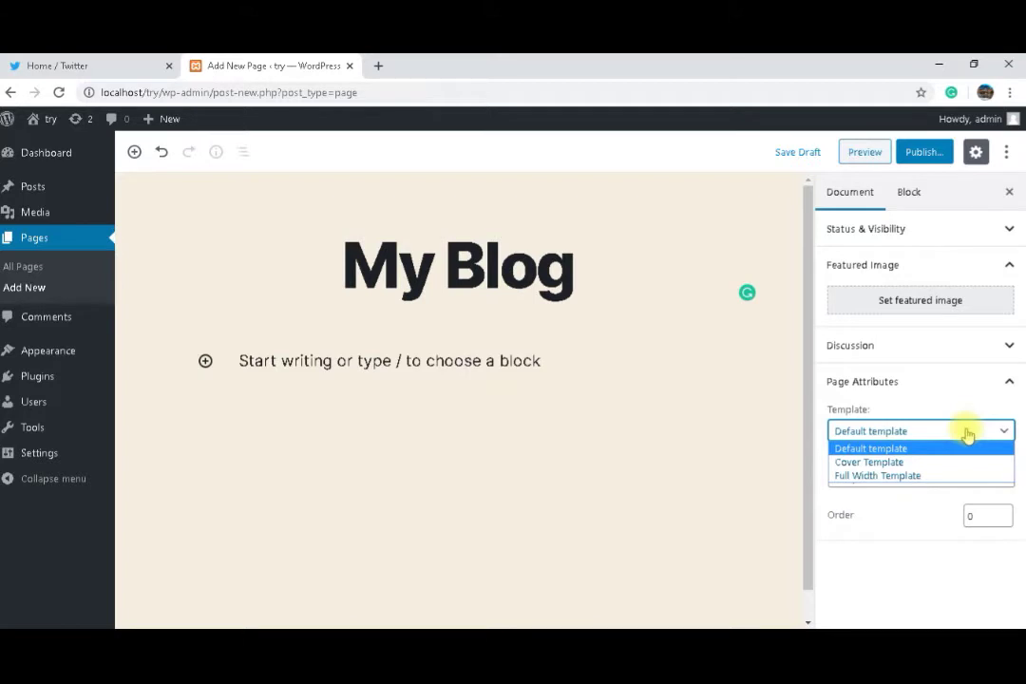
click(950, 448)
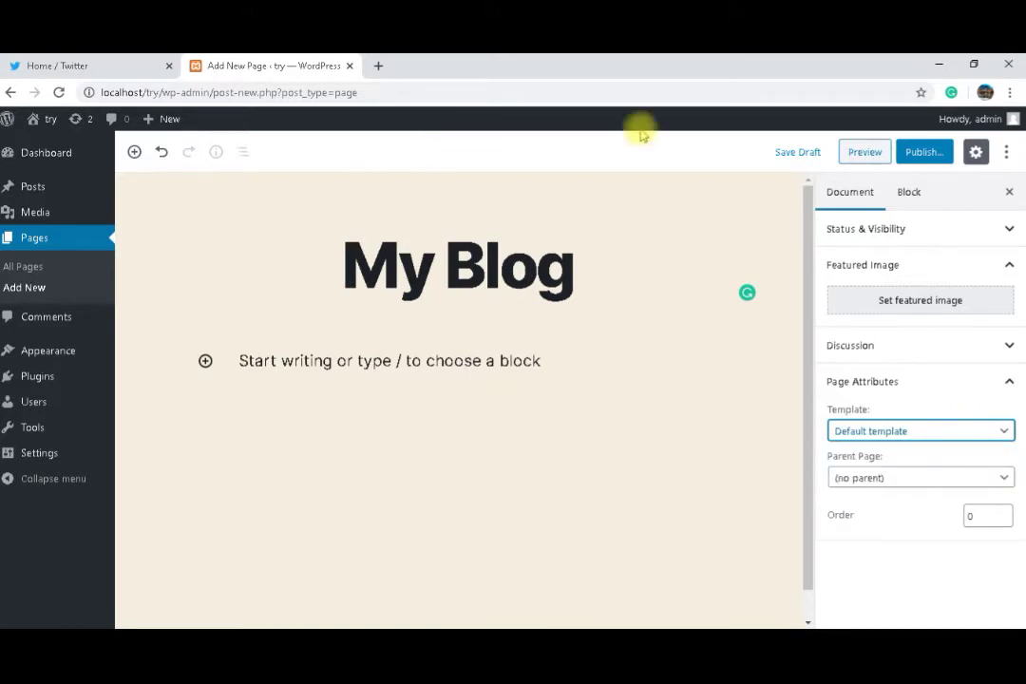
click(917, 153)
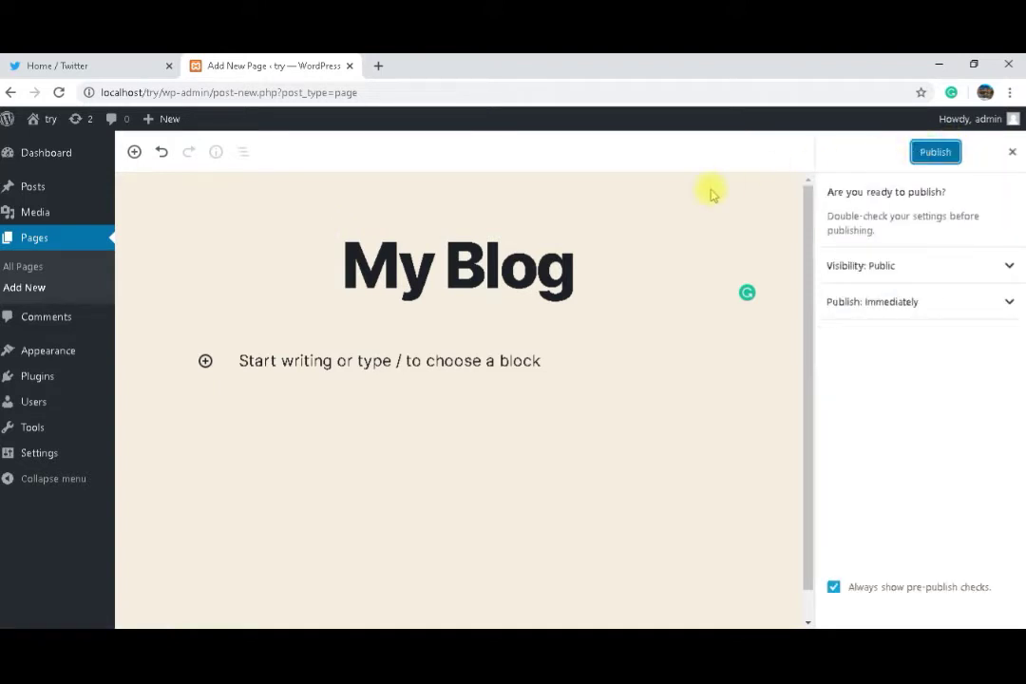
click(932, 155)
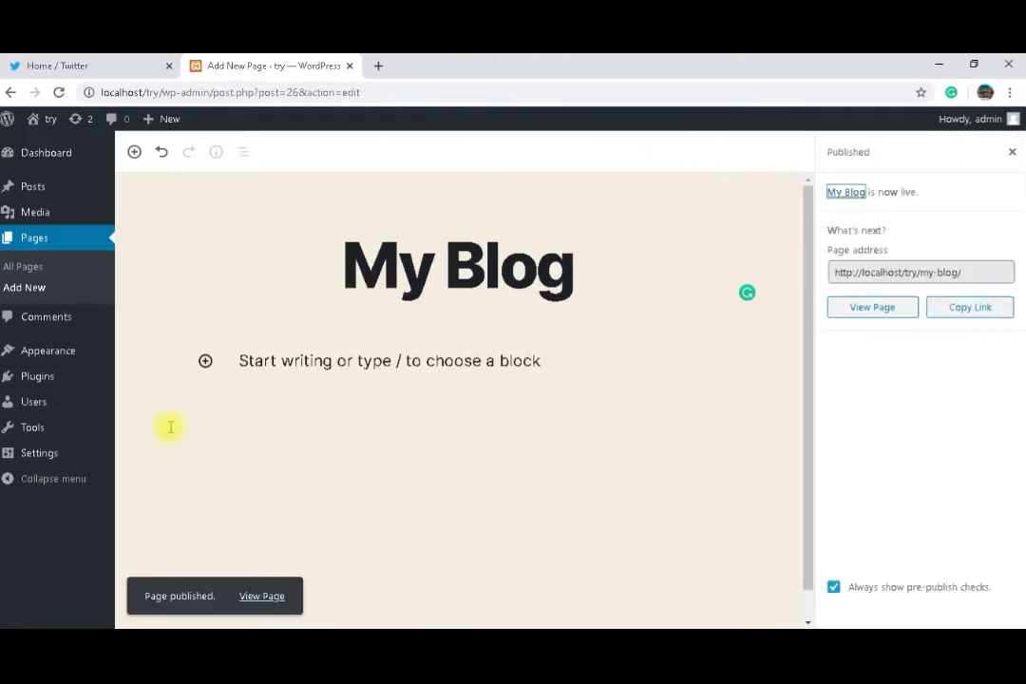
In the Reading settings, make the homepage display a static page and choose My work as the Homepage.
mouse_move(50, 454)
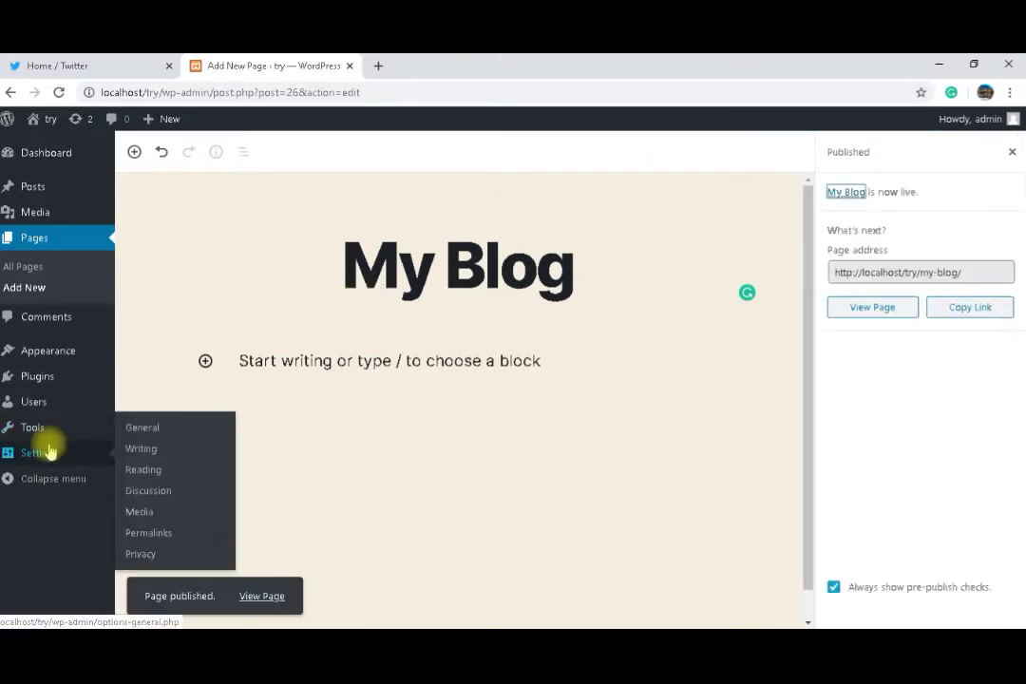
click(136, 473)
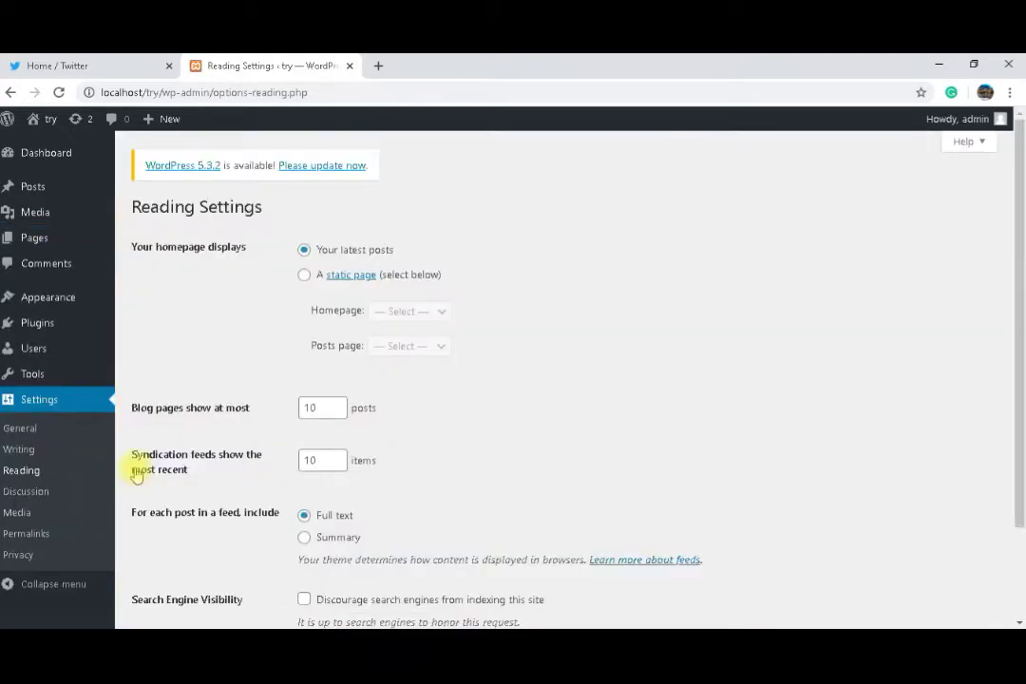
click(303, 276)
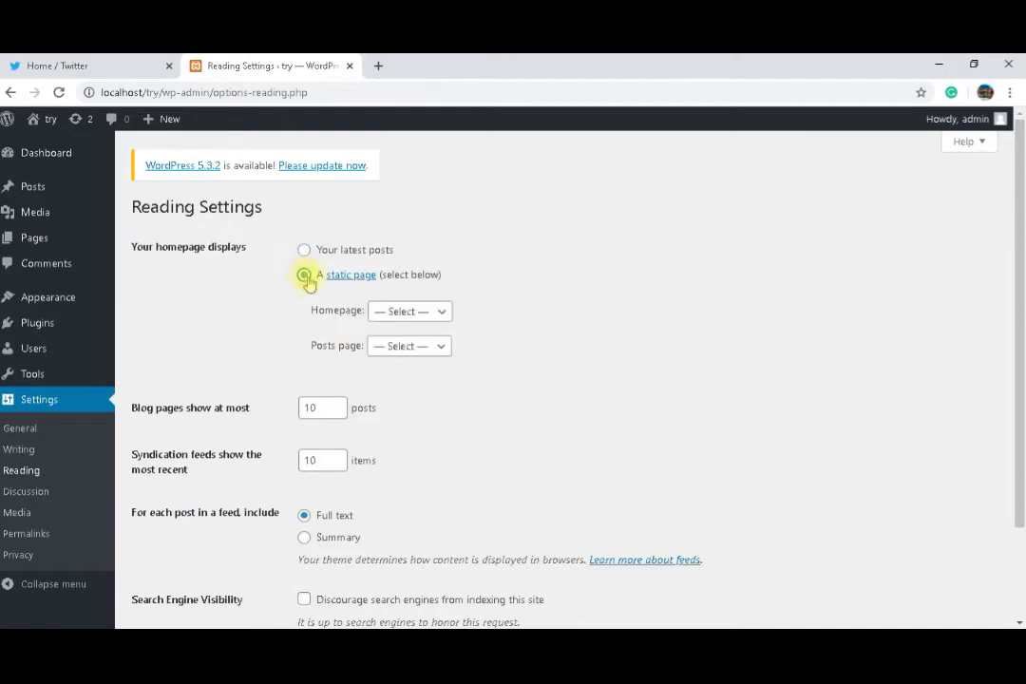
click(380, 313)
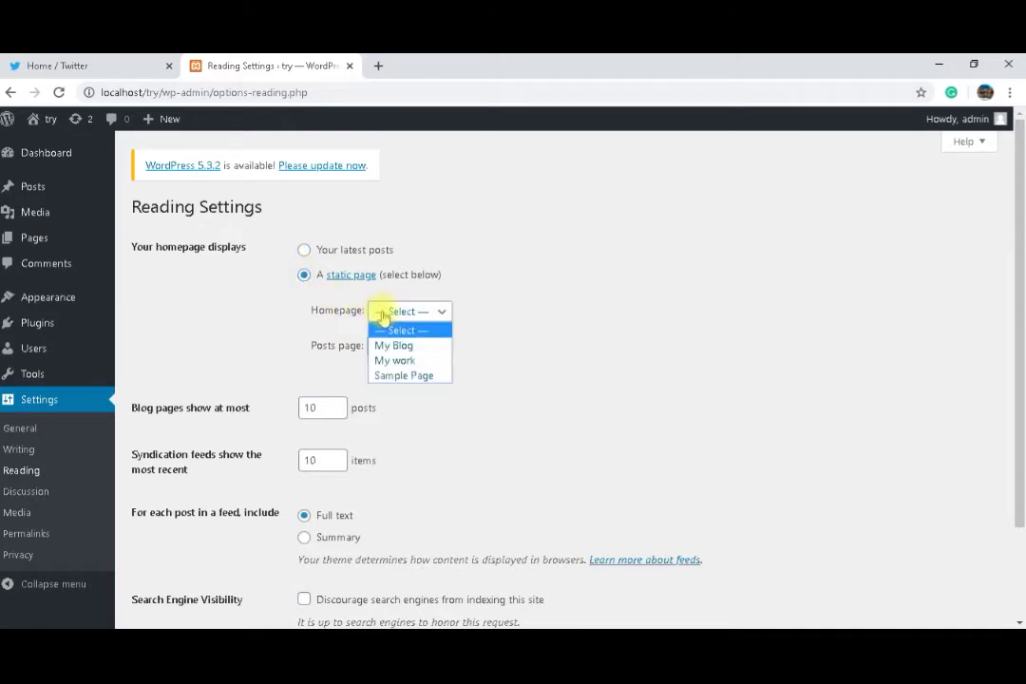
click(390, 361)
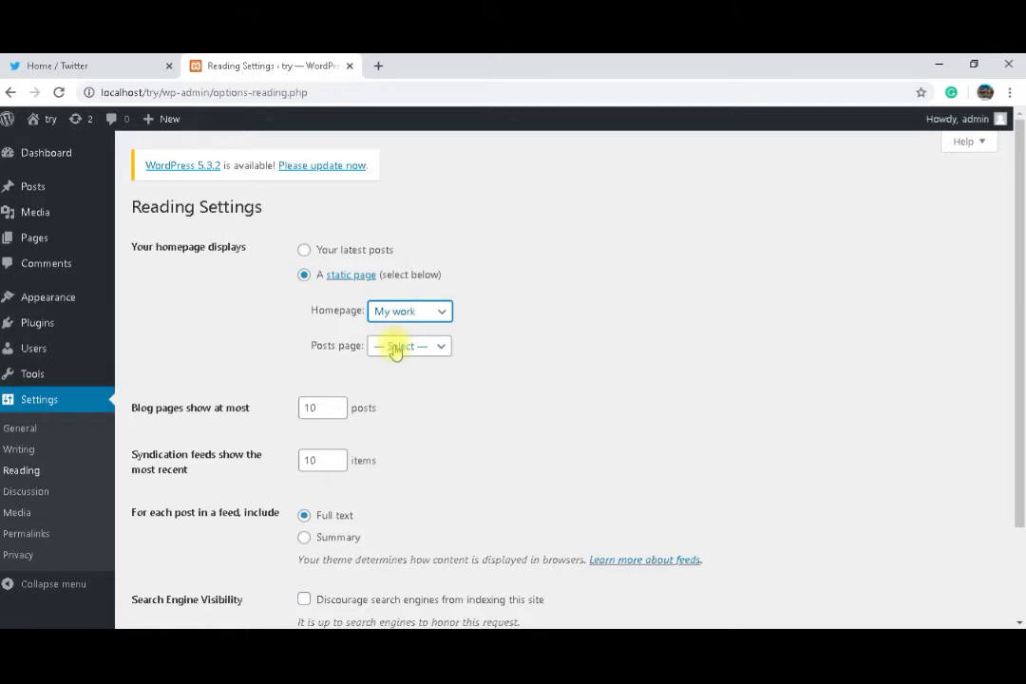
Choose My Blog as the Posts page and save the Reading settings.
click(396, 348)
click(398, 383)
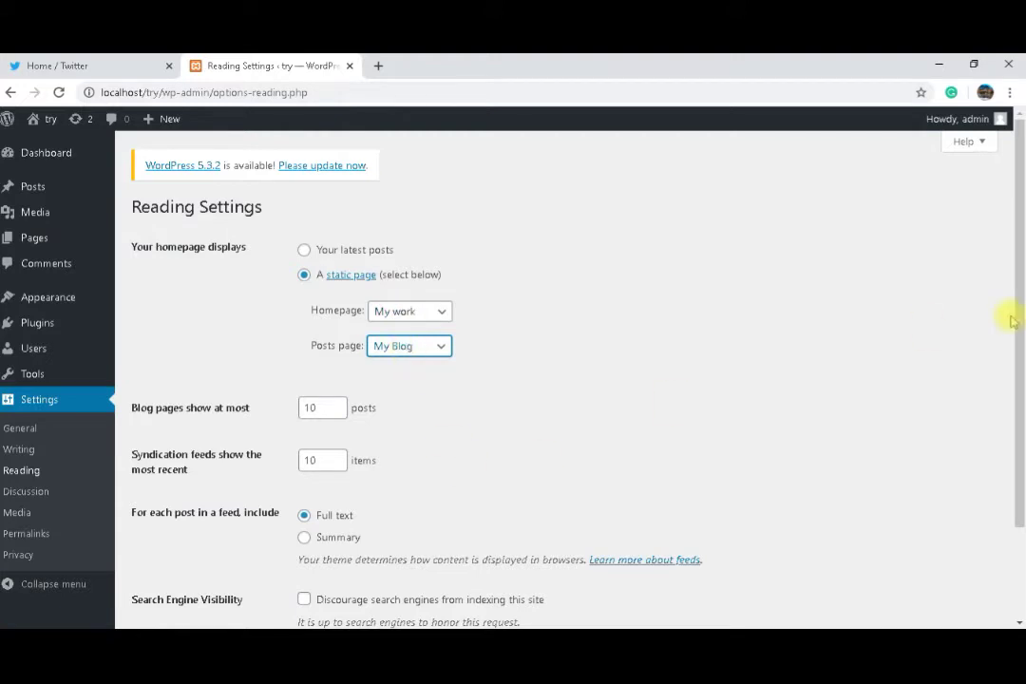
drag(1017, 275, 1016, 353)
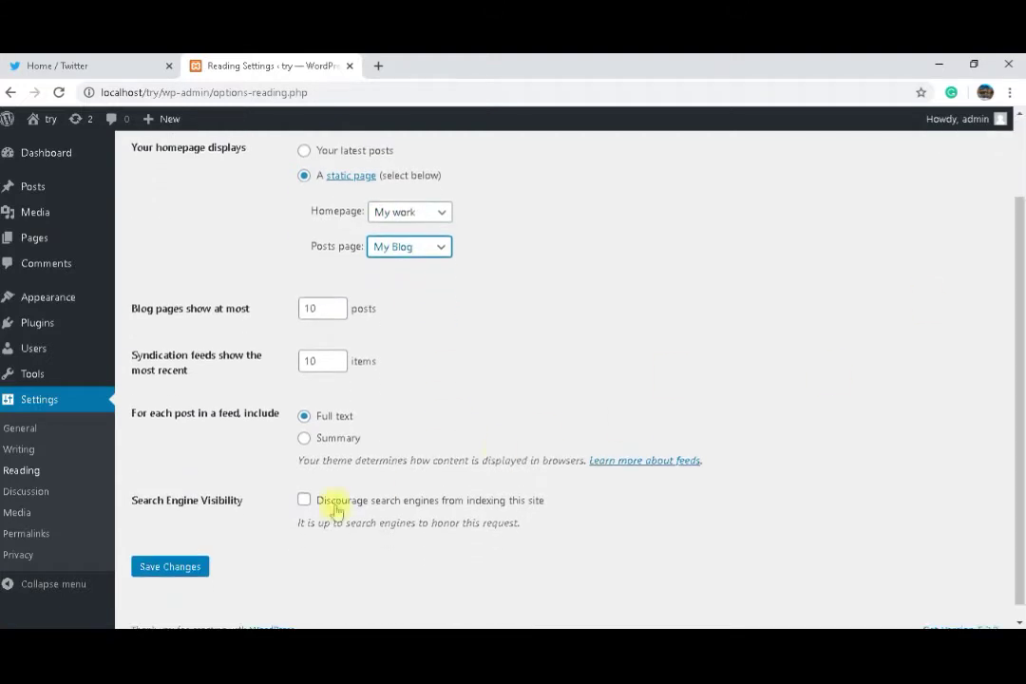
click(160, 568)
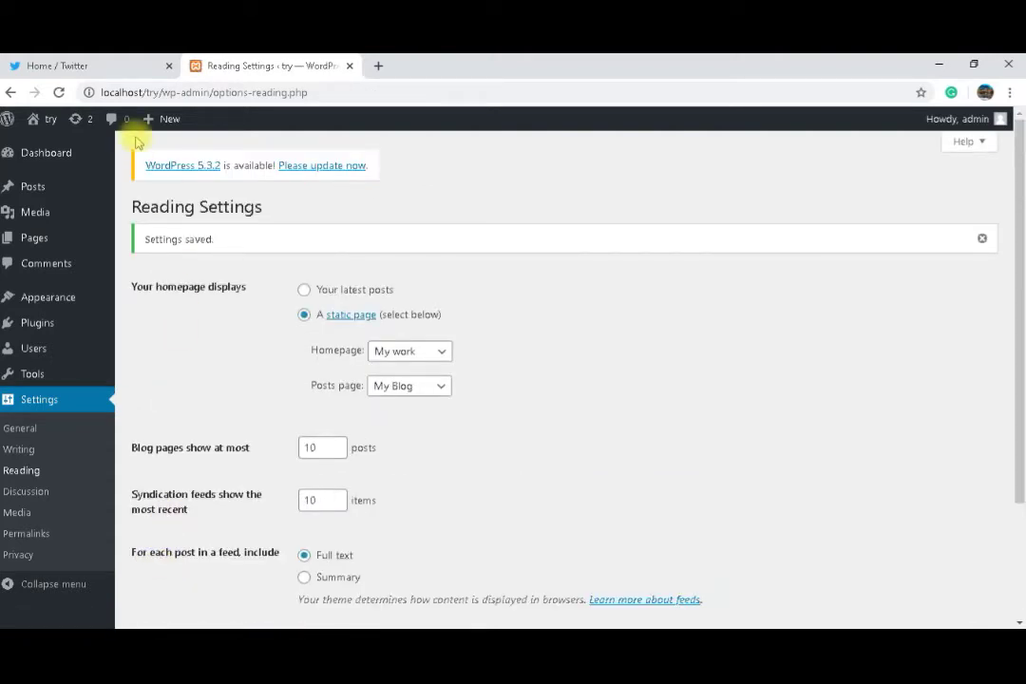
Visit the site's homepage and its My Blog page to check what each one displays.
click(30, 123)
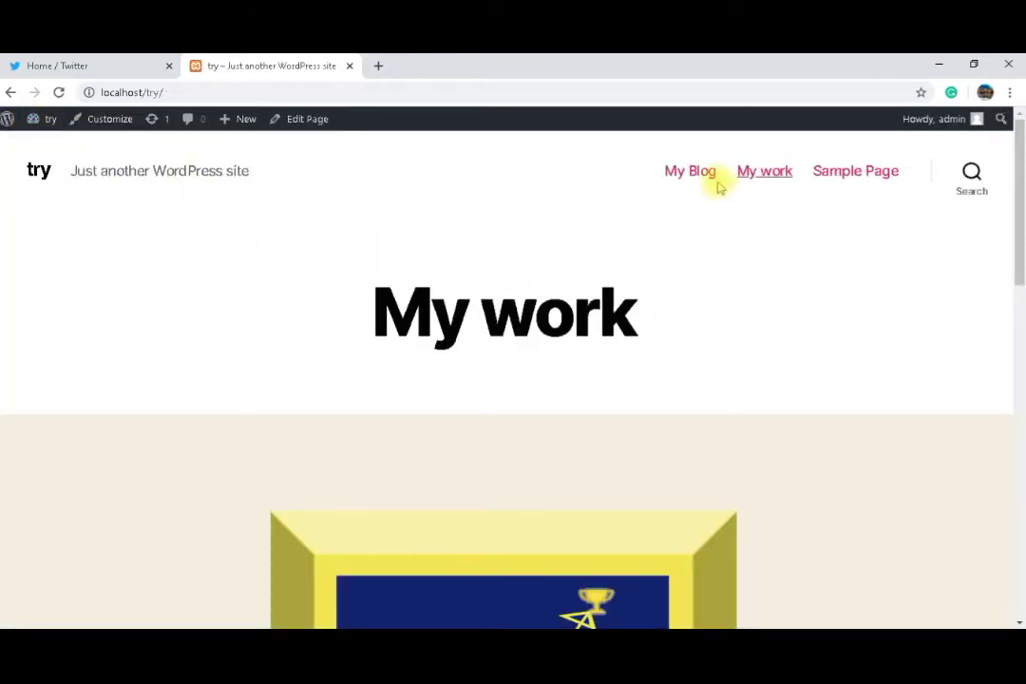
click(43, 173)
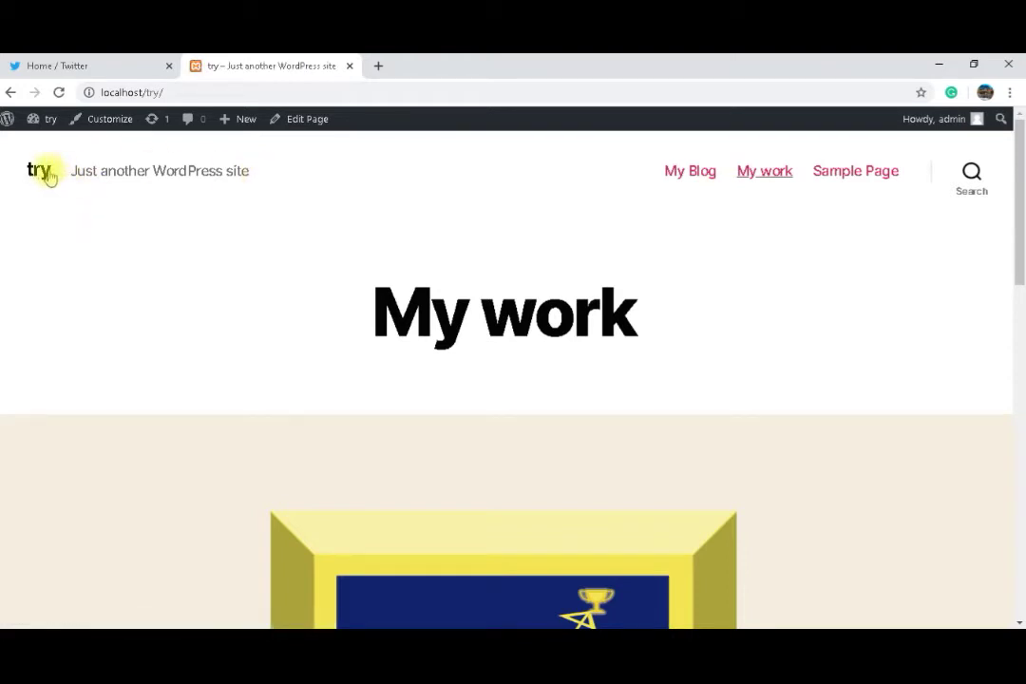
click(688, 170)
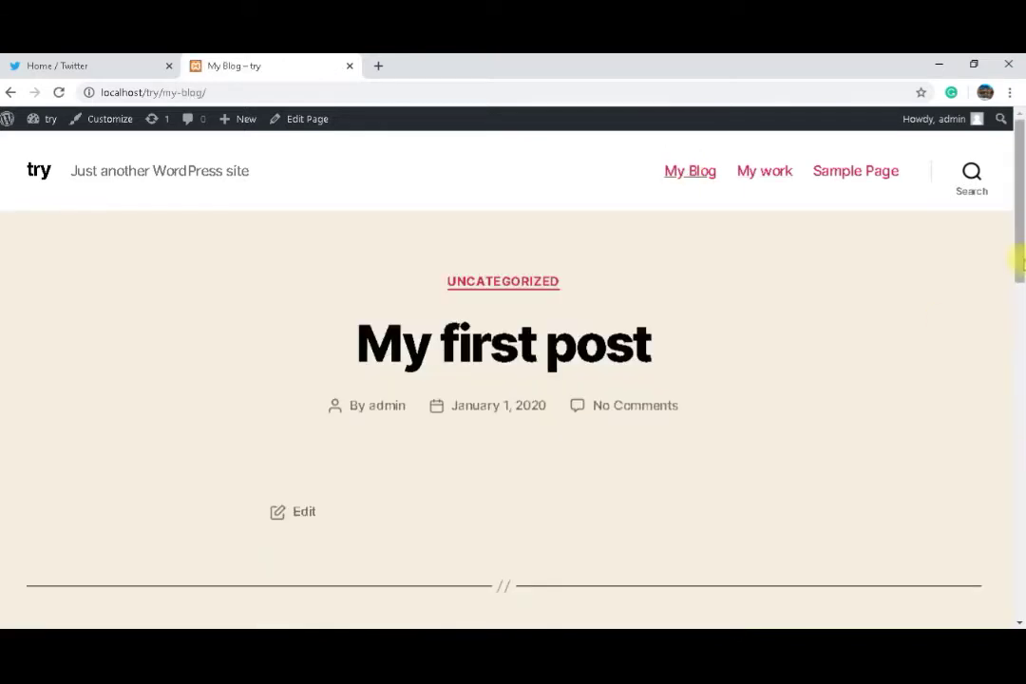
Open the My first post and Hello world! posts from the blog, and revisit the My Blog and My work pages.
mouse_move(1017, 252)
mouse_down()
mouse_move(1017, 343)
mouse_move(1018, 255)
mouse_up()
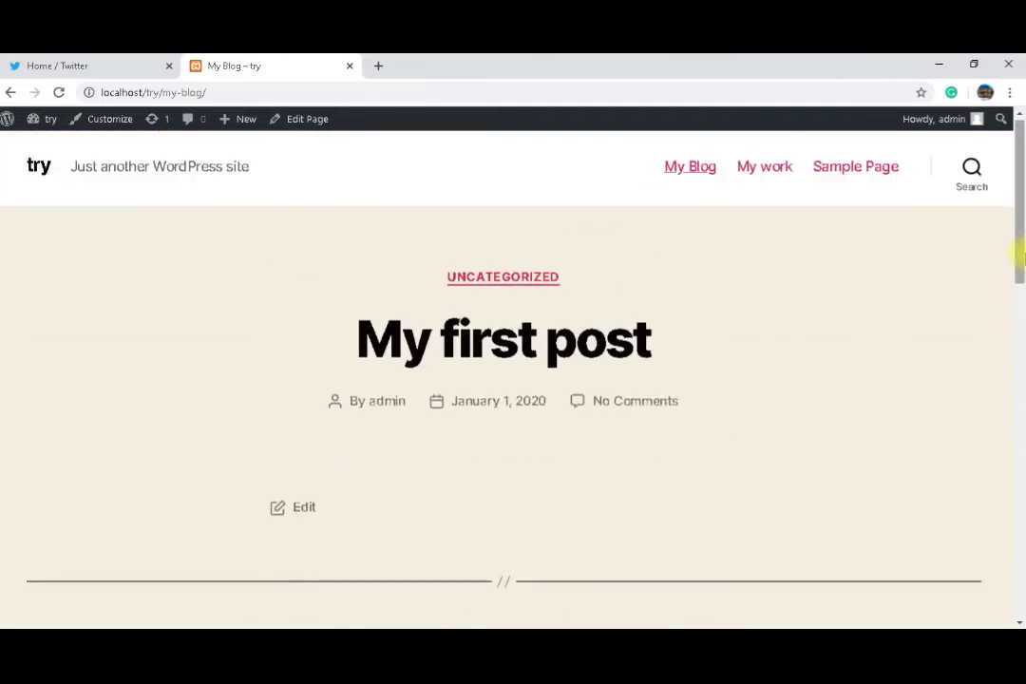
click(508, 333)
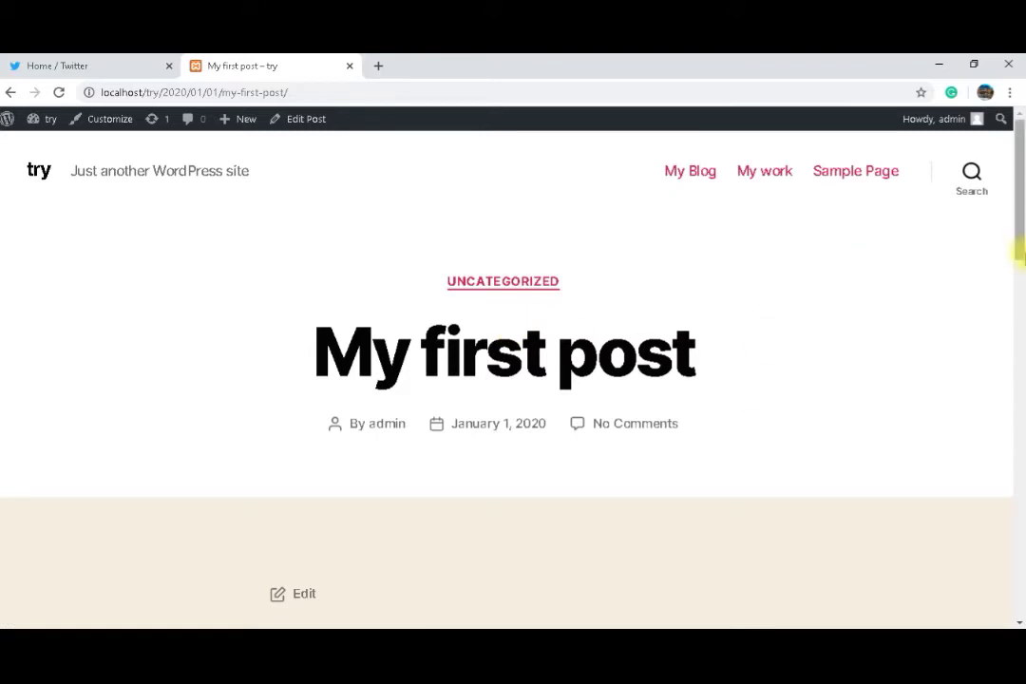
drag(1020, 251, 999, 351)
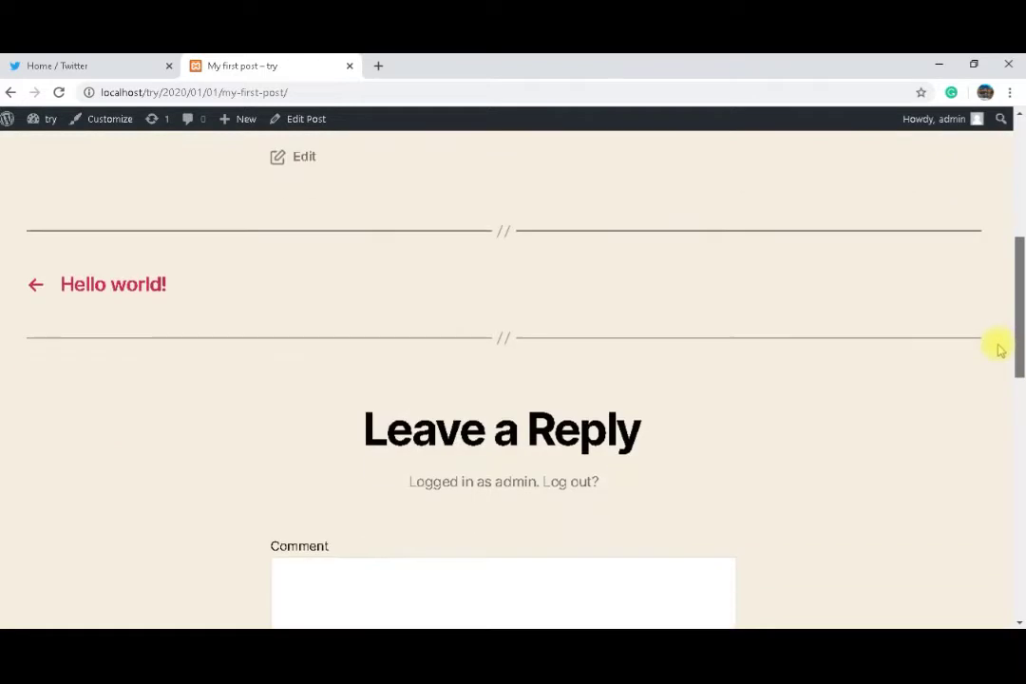
click(124, 290)
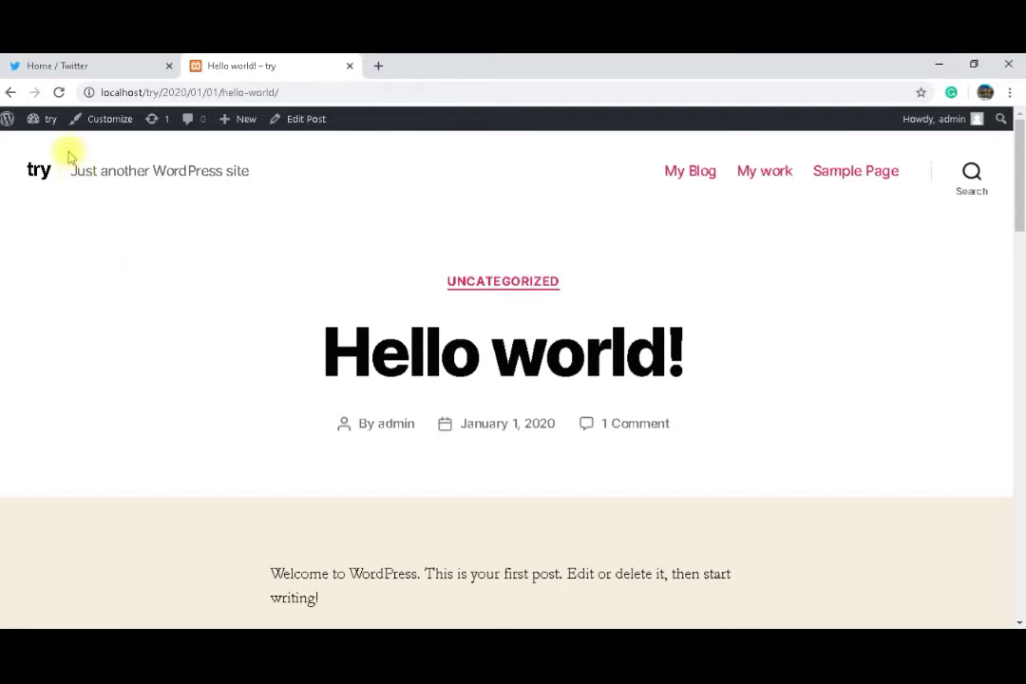
click(713, 173)
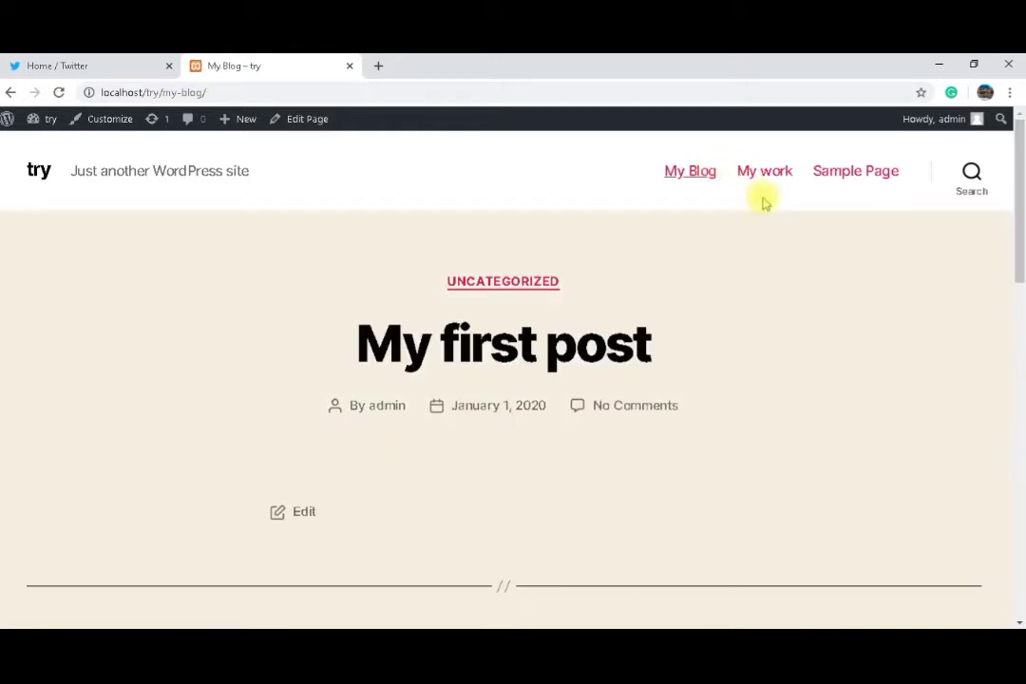
click(767, 179)
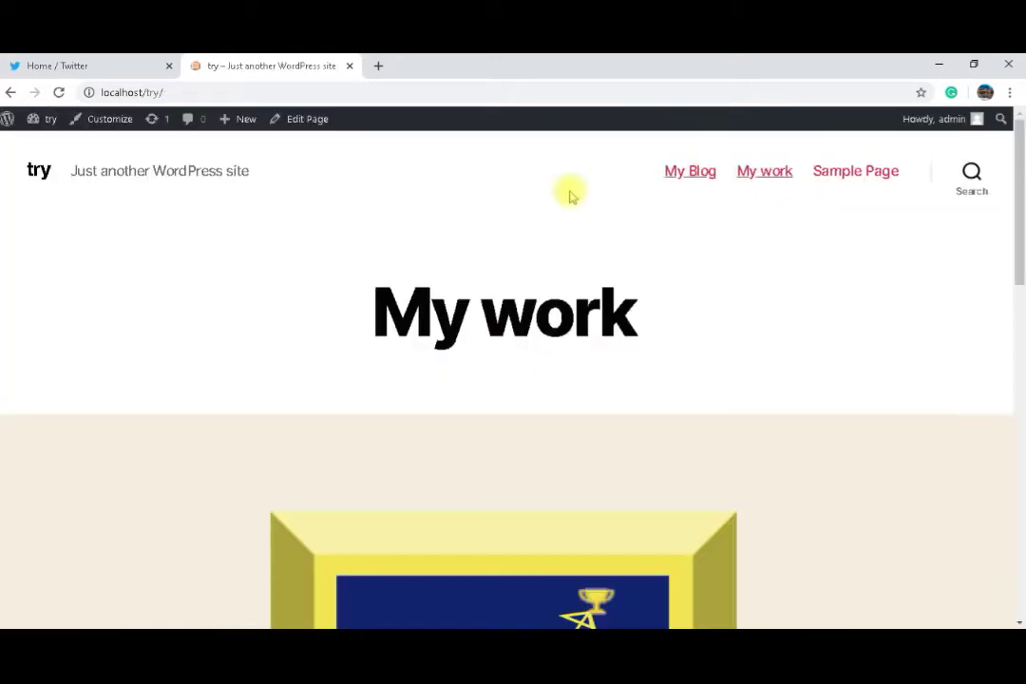
Go to the dashboard's Themes page and look over the installed themes, from Twenty Twenty to Twenty Sixteen.
mouse_move(42, 129)
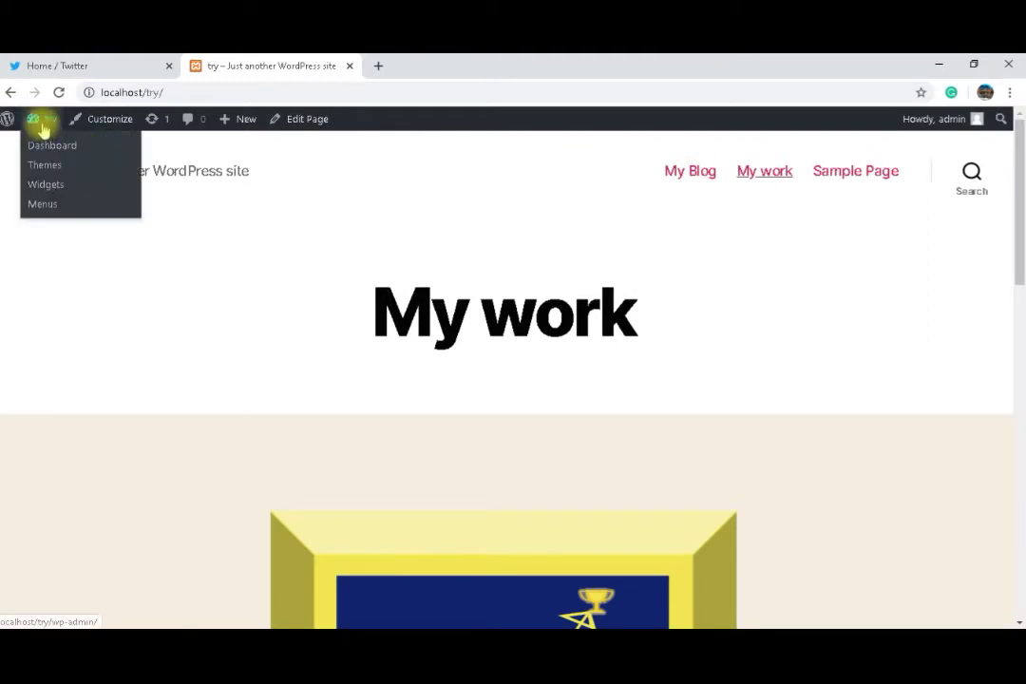
click(45, 149)
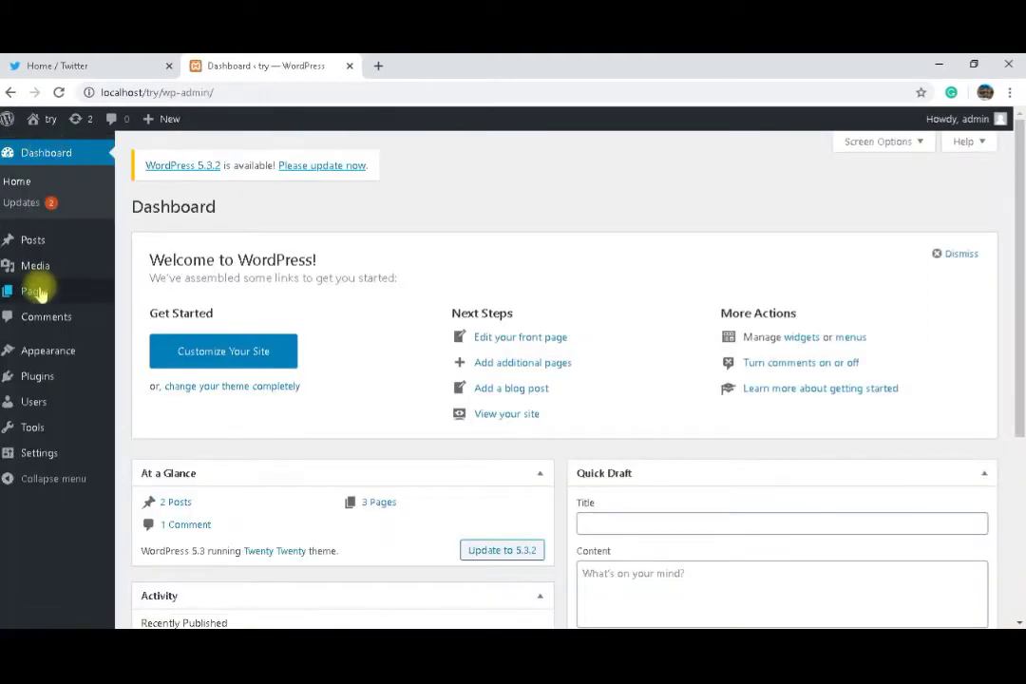
mouse_move(50, 359)
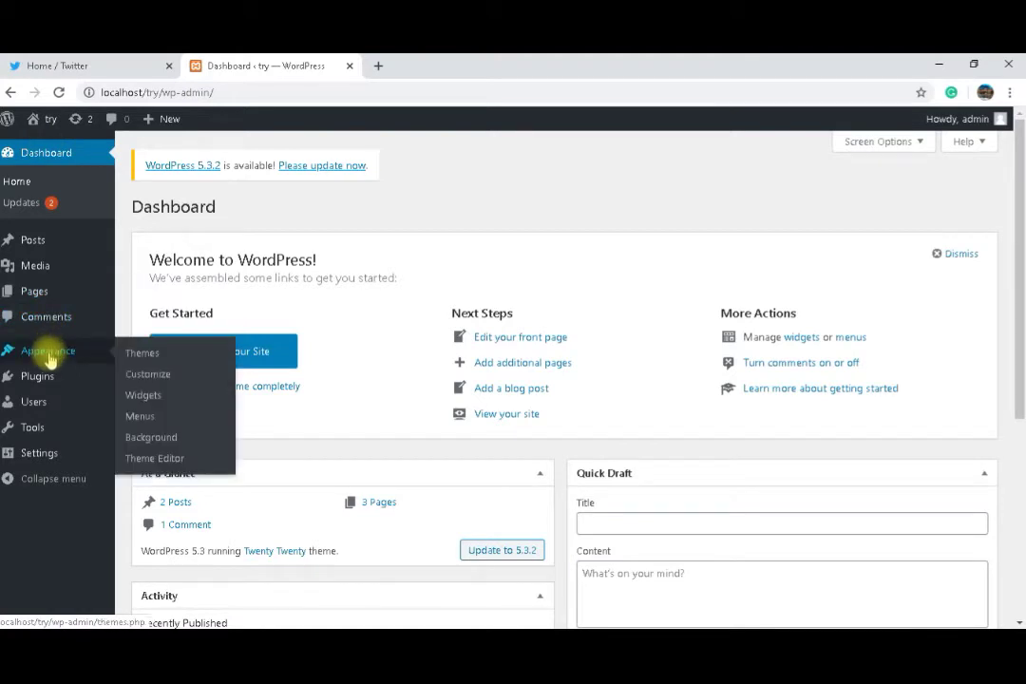
click(146, 356)
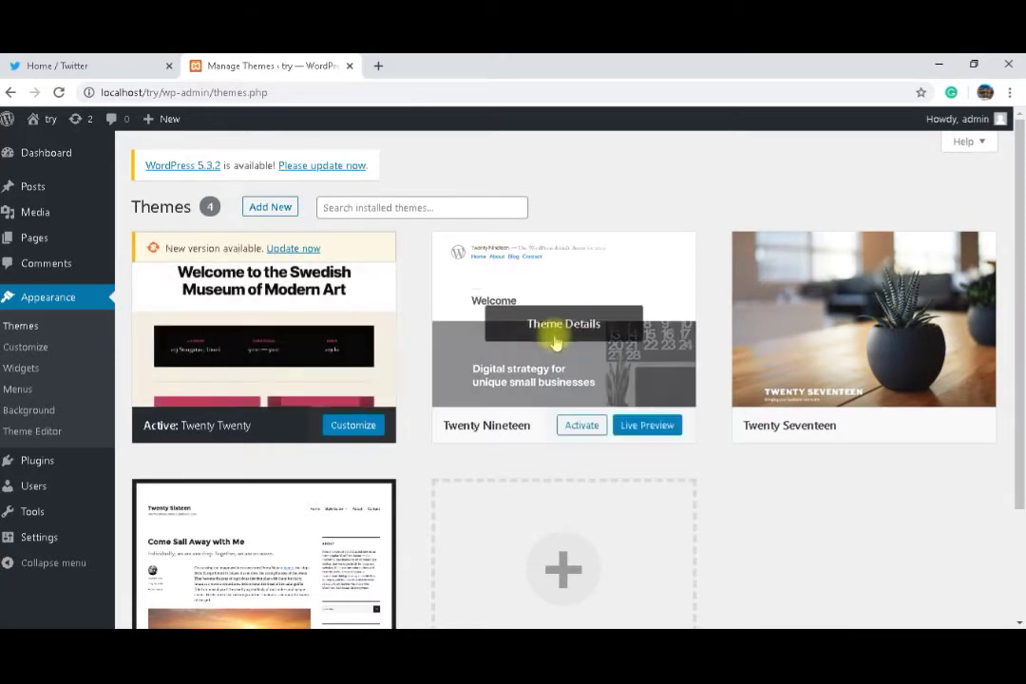
drag(1022, 232, 1020, 246)
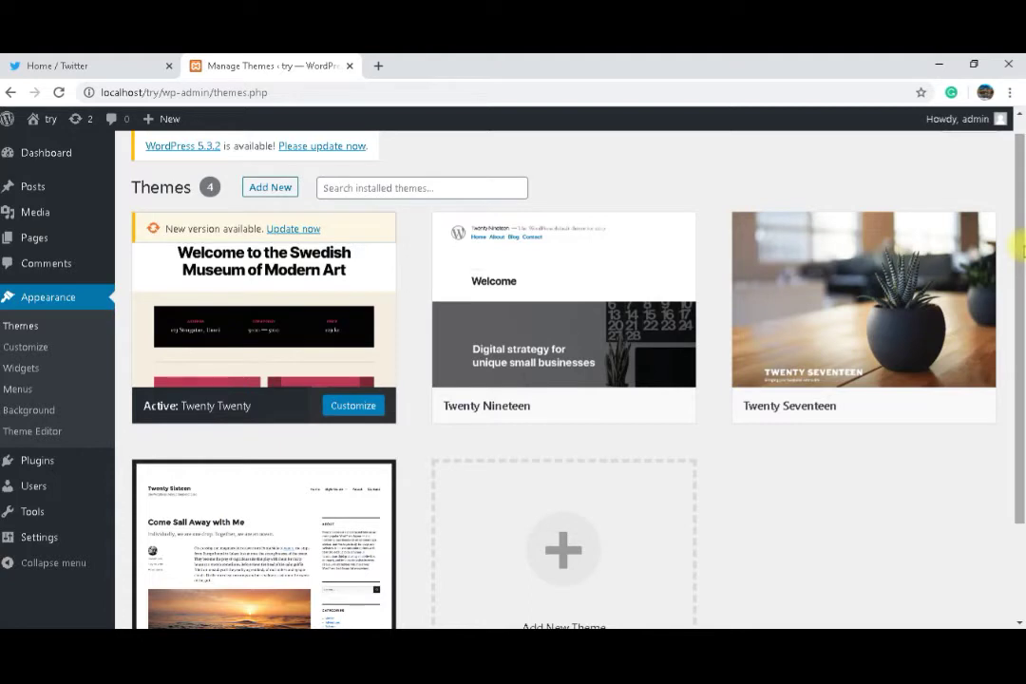
drag(1022, 250, 1022, 284)
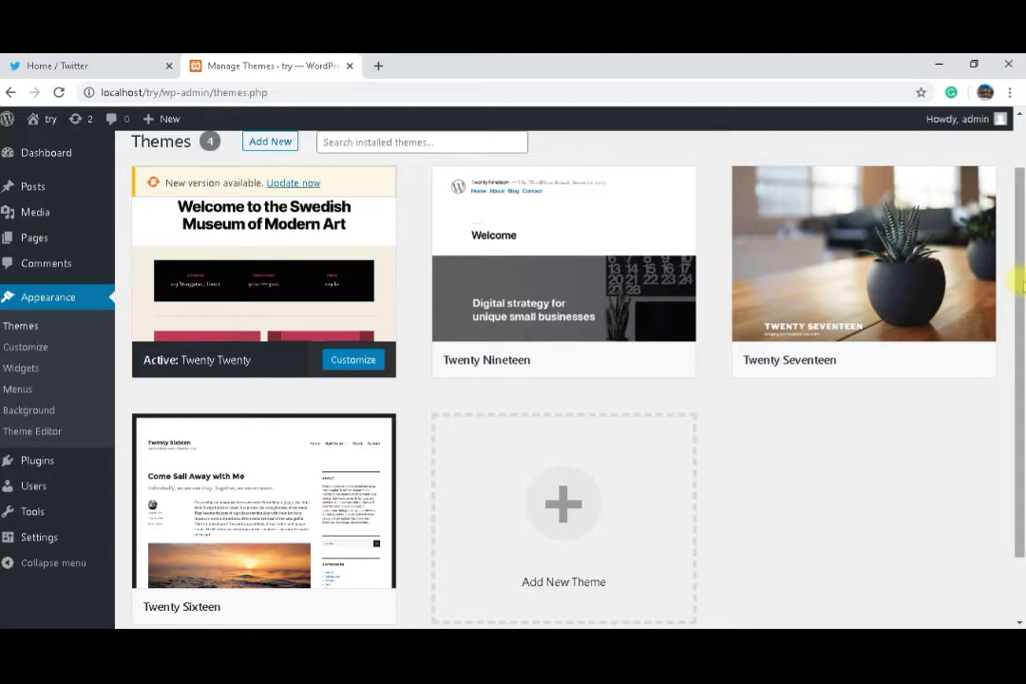
scroll(1023, 284, up, 1)
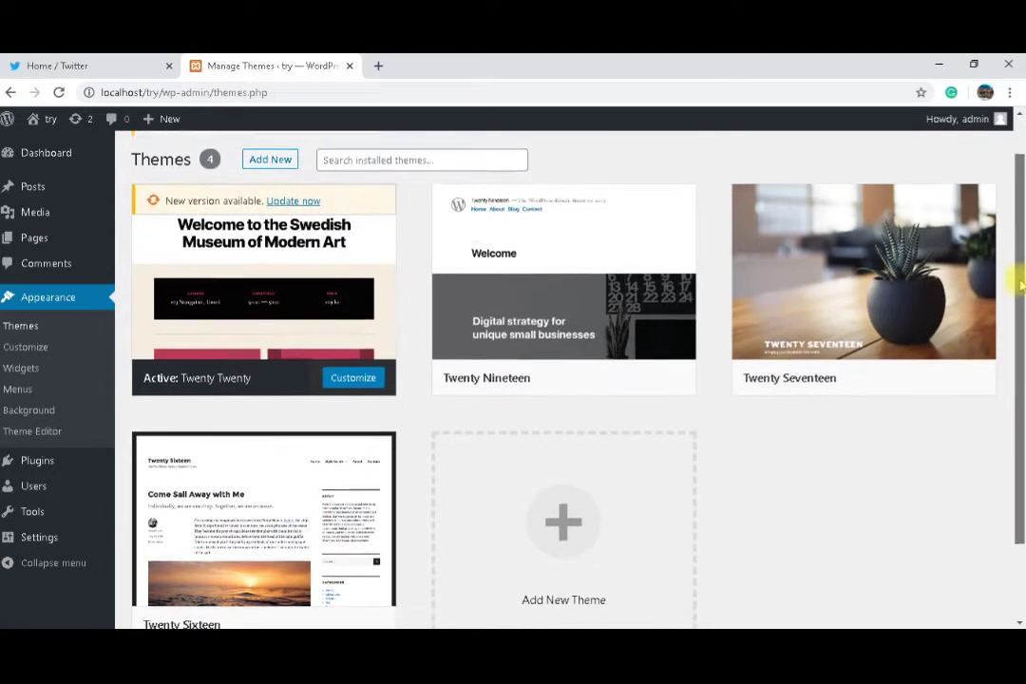
scroll(1022, 278, down, 1)
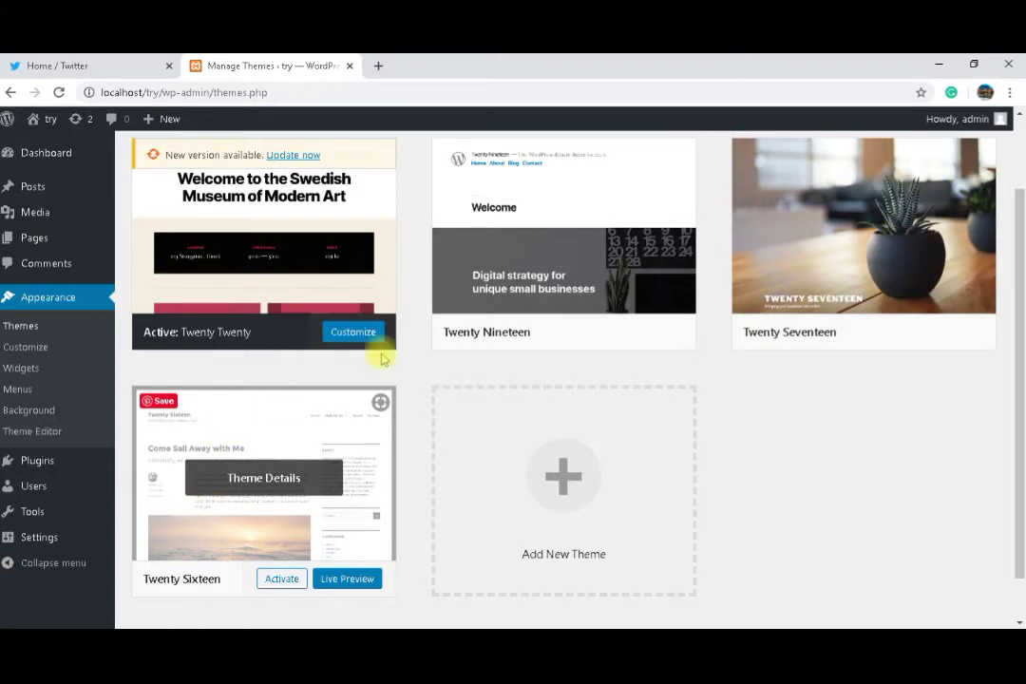
mouse_move(912, 249)
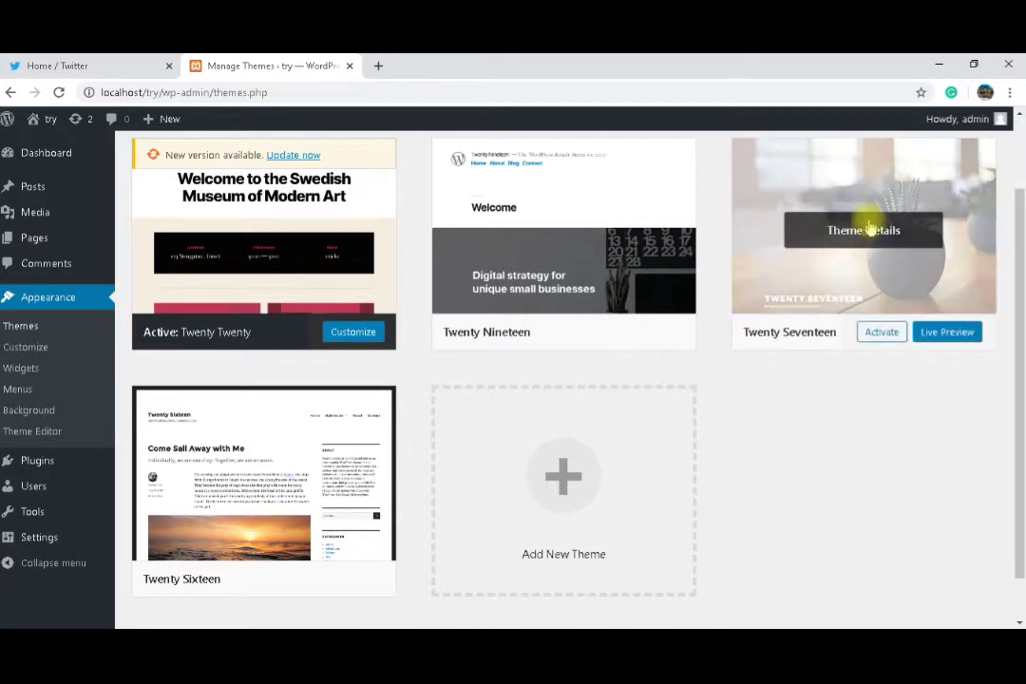
mouse_move(867, 169)
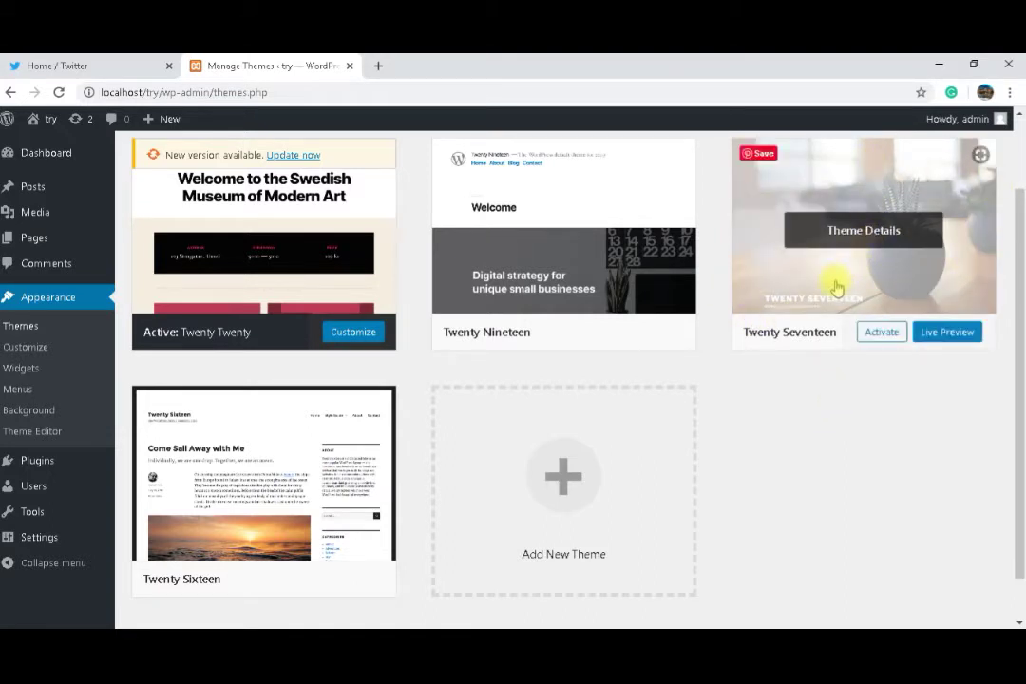
mouse_move(291, 501)
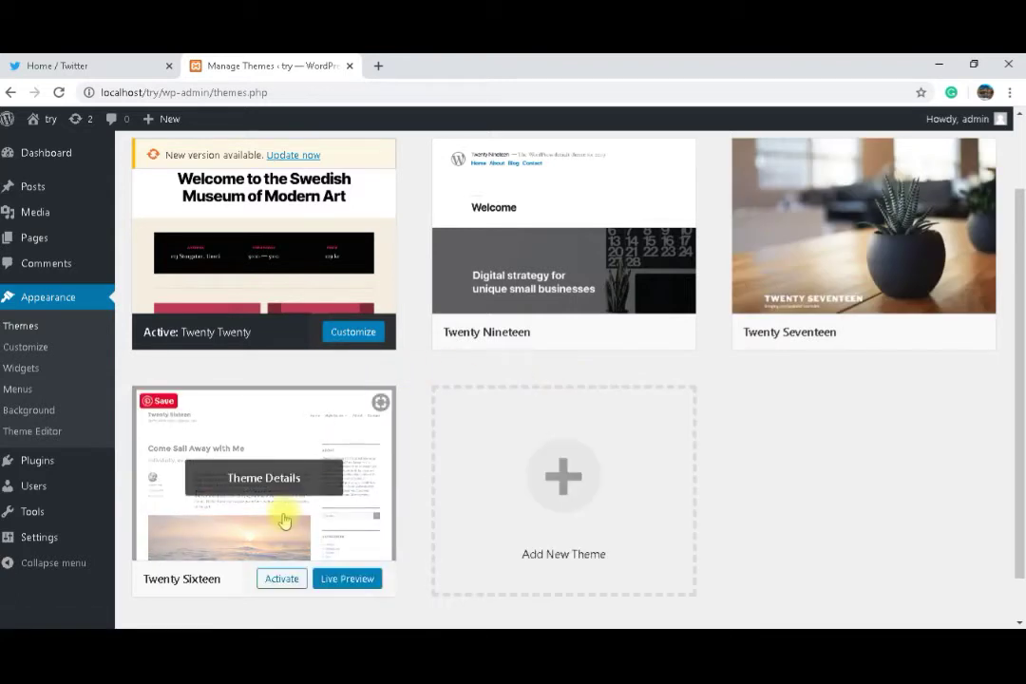
mouse_move(309, 286)
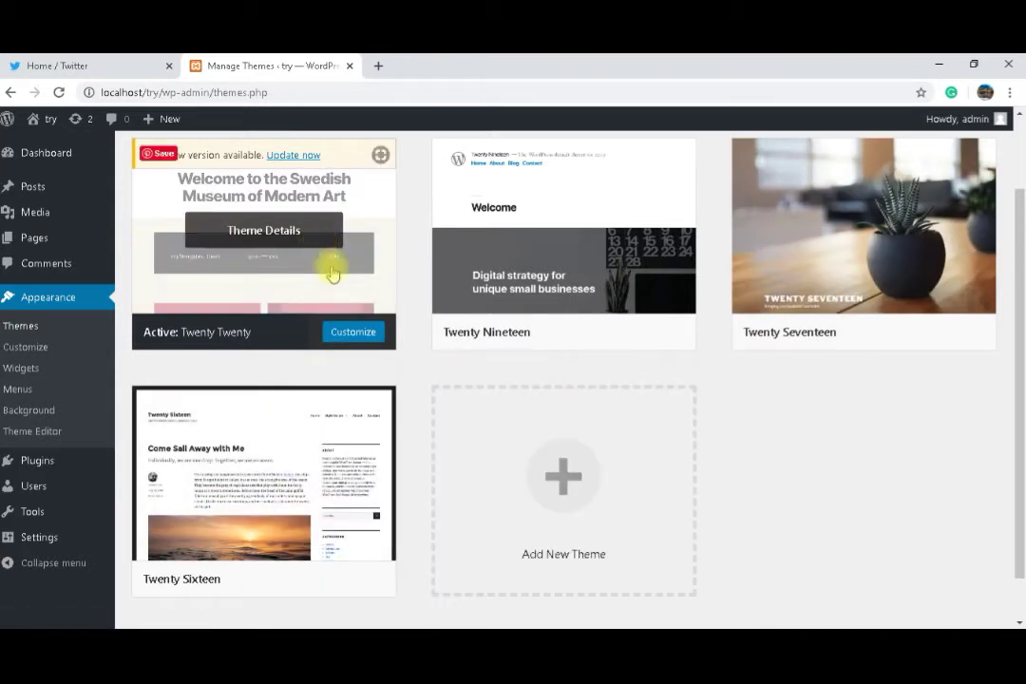
Customize the active Twenty Twenty theme and set the Site Identity tagline to "One Of The Simple Ways".
click(347, 340)
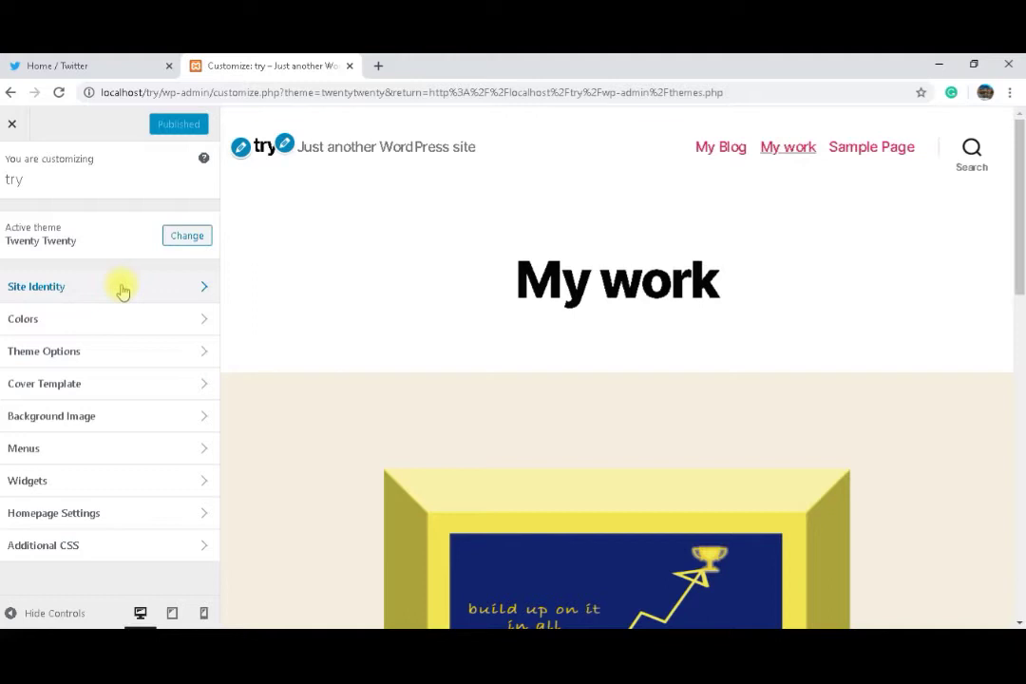
click(122, 288)
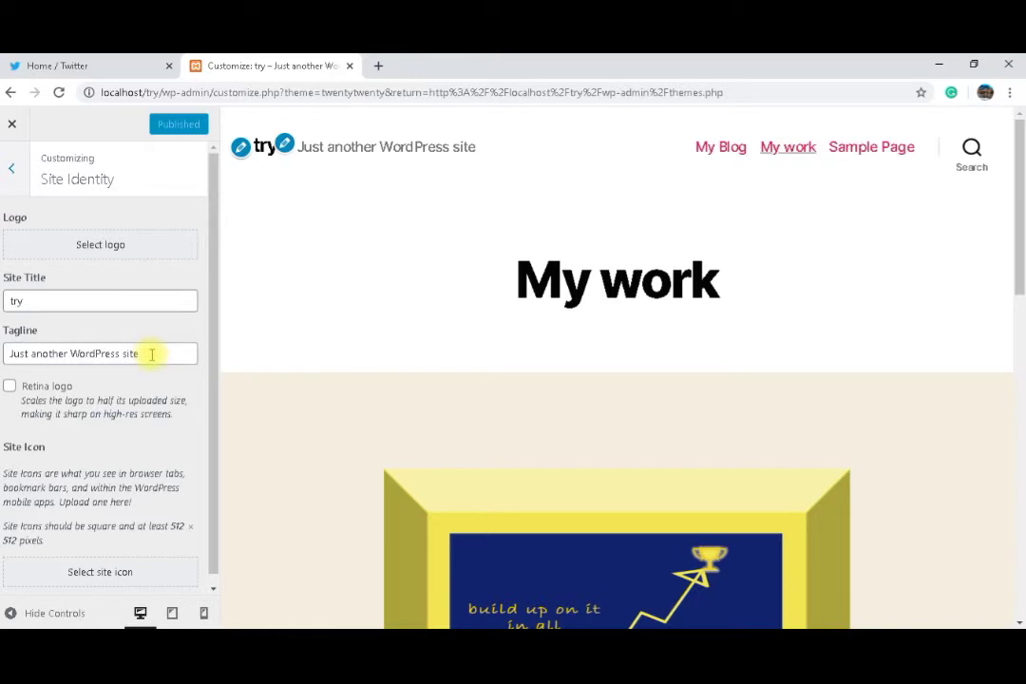
drag(151, 354, 4, 326)
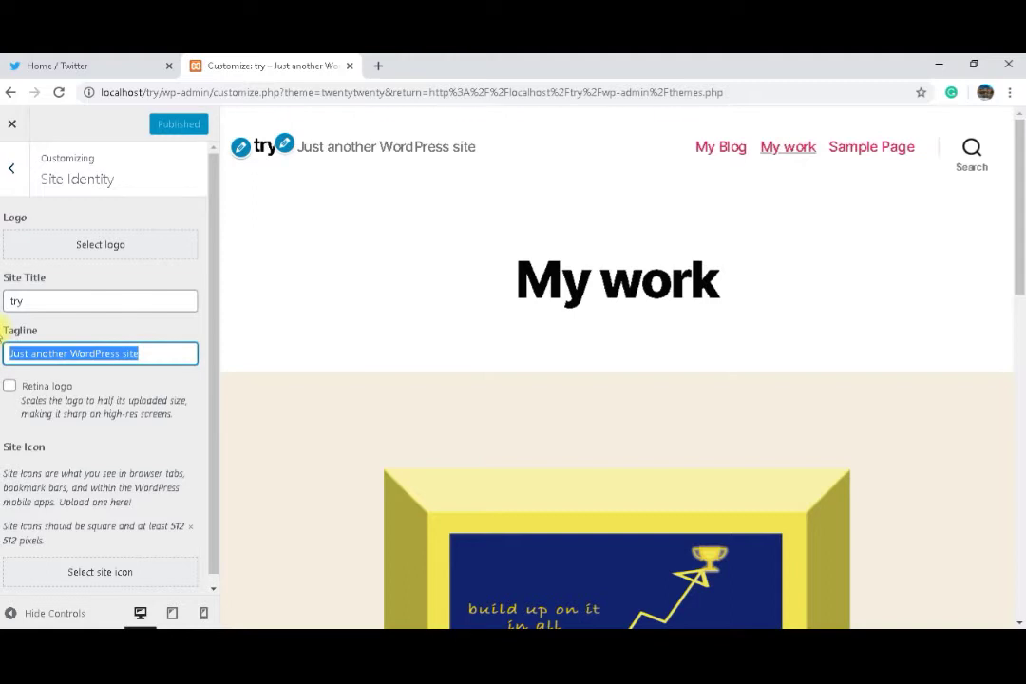
text(One)
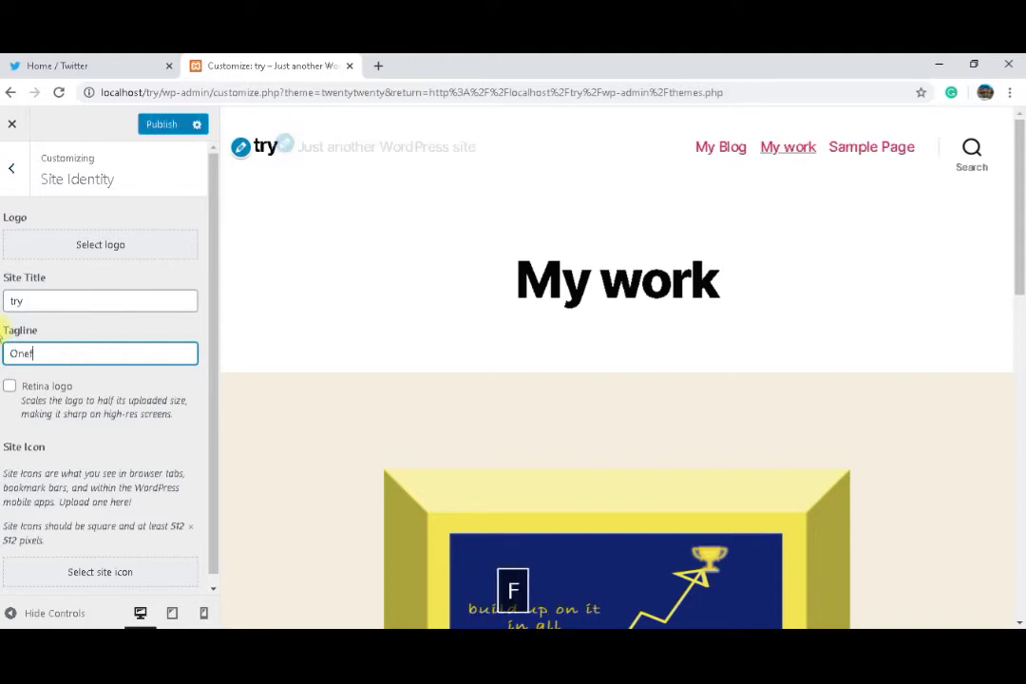
text(f)
key(BackSpace)
key(BackSpace)
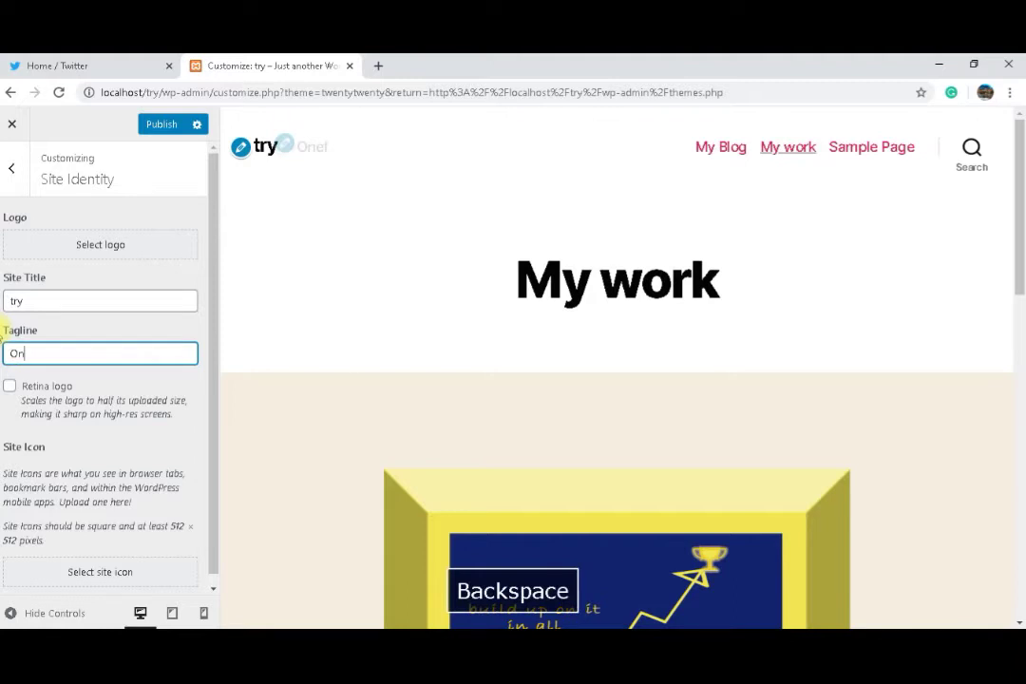
text(e Of The Si)
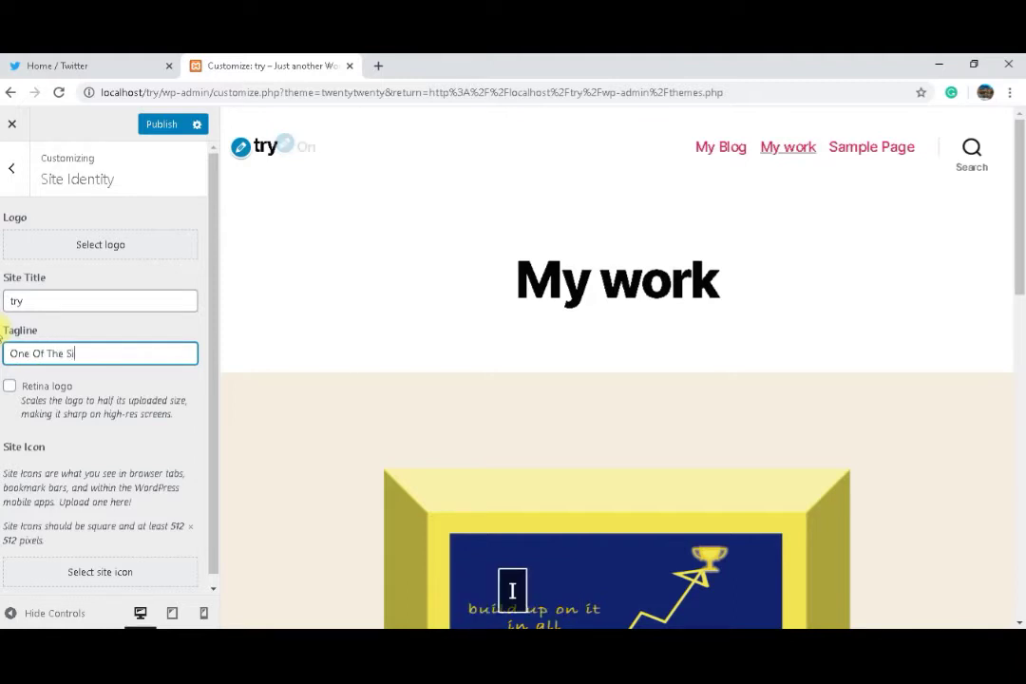
text(mple Ways)
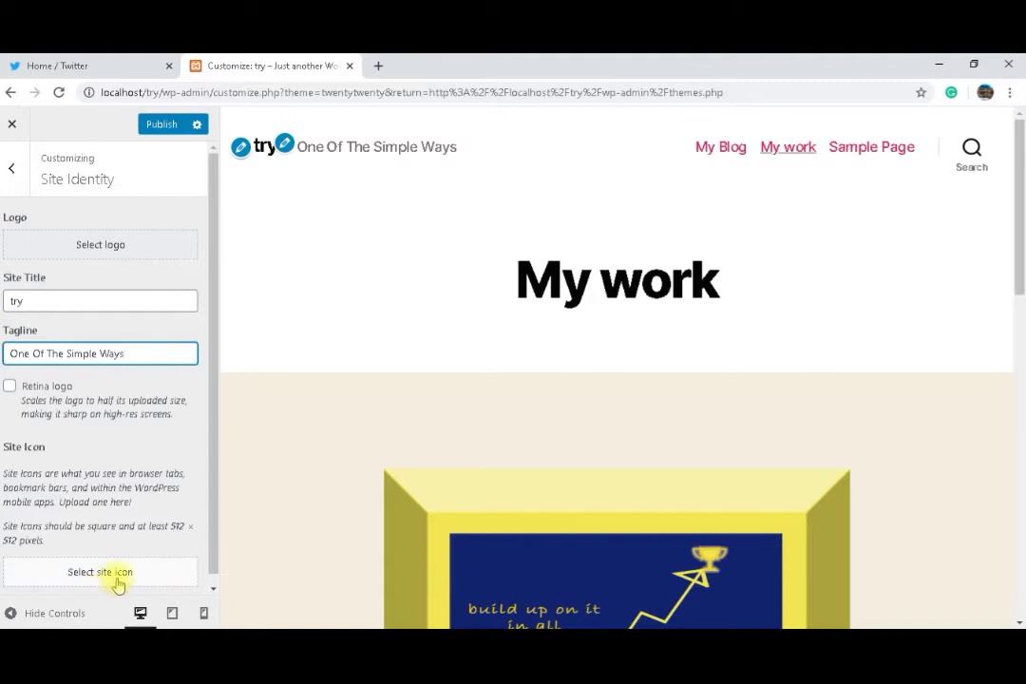
Pick profile-one-2.png from the media library as the logo candidate and open it for image editing.
click(103, 245)
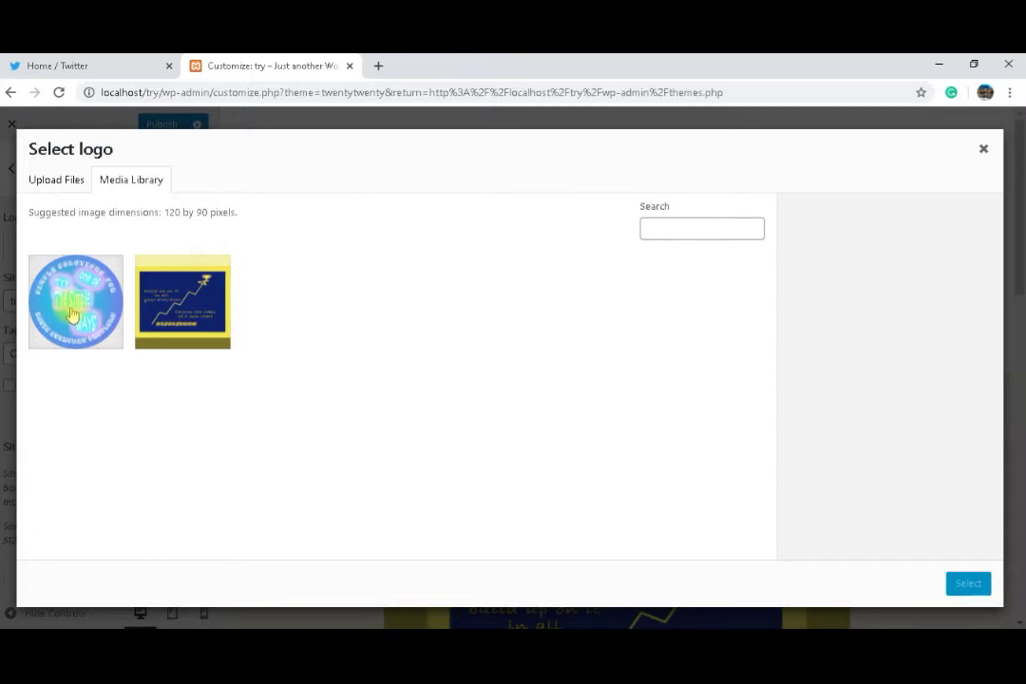
click(72, 314)
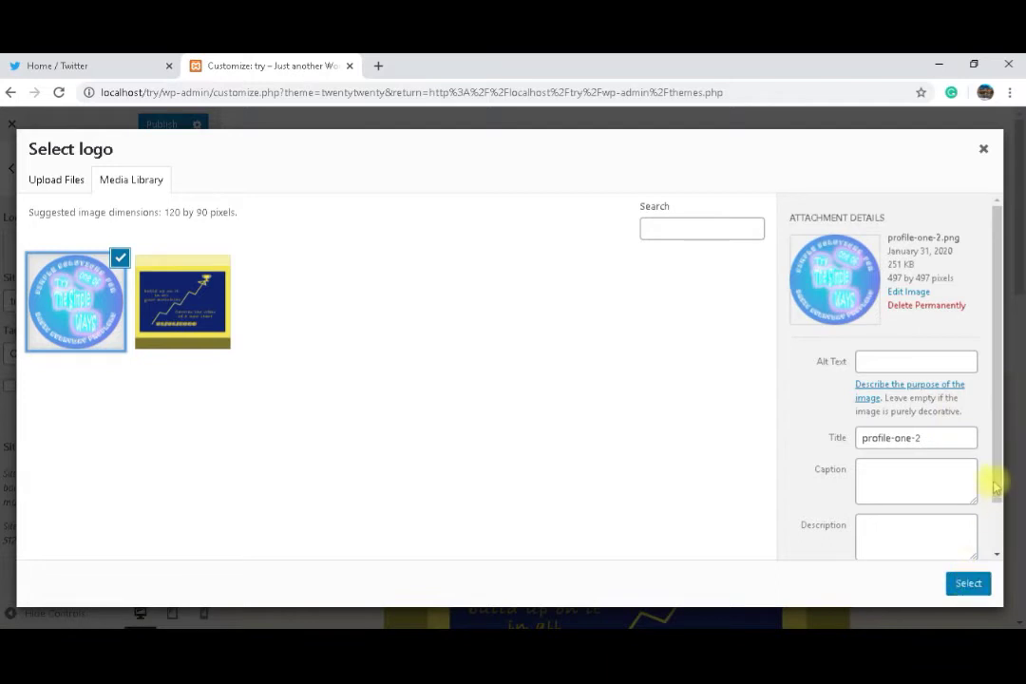
drag(999, 472, 1003, 509)
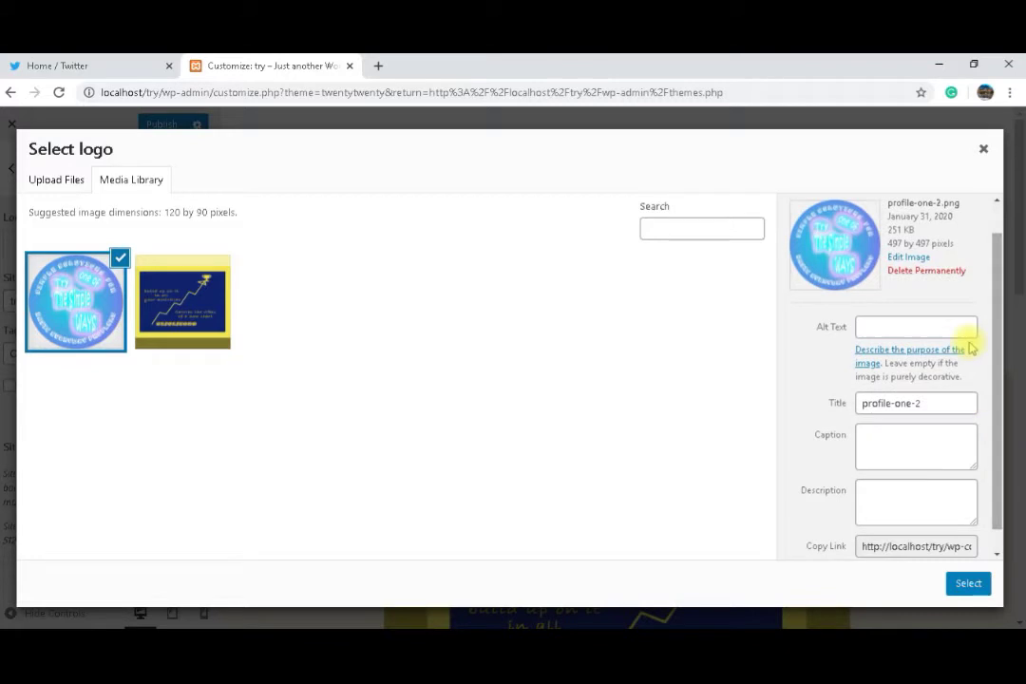
click(907, 263)
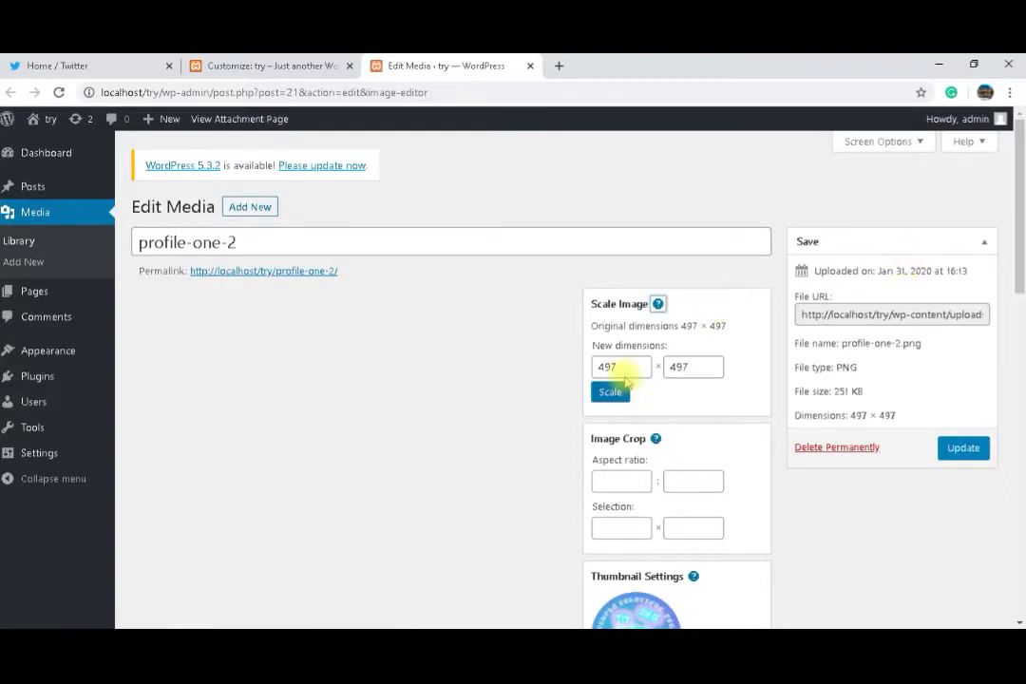
Scale the profile-one-2 image to 200 × 200 pixels and update the media file.
drag(619, 369, 583, 371)
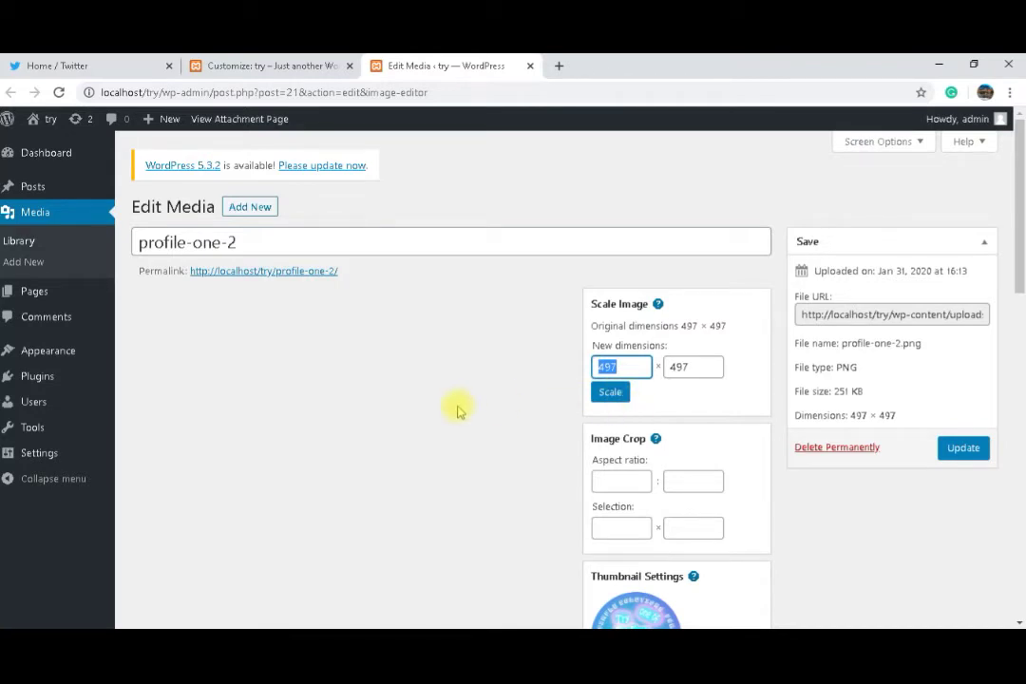
text(200)
click(609, 399)
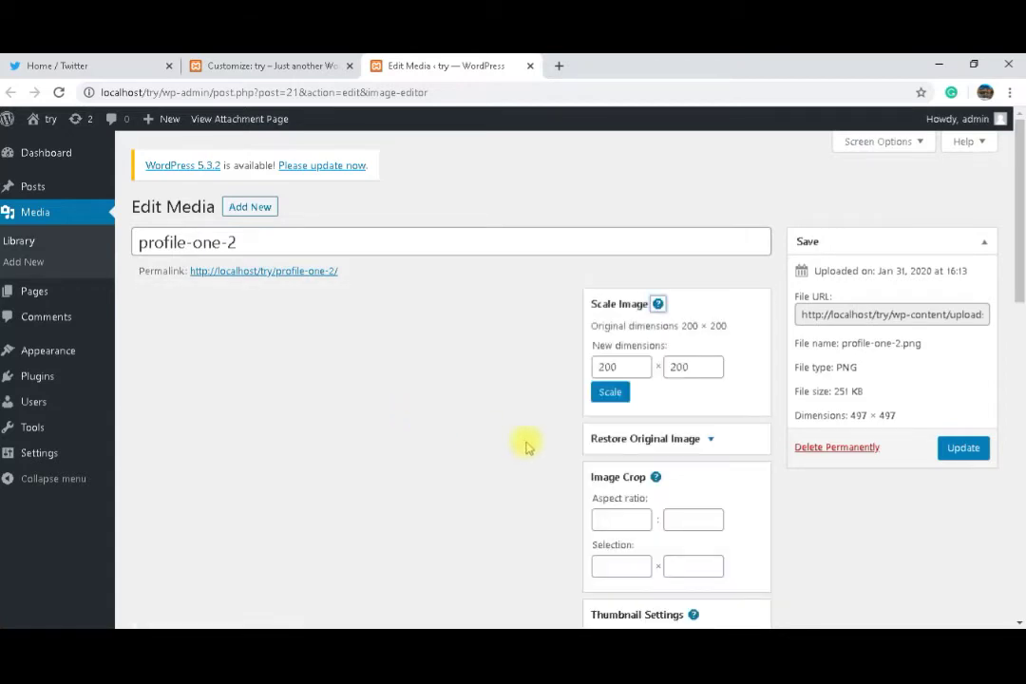
click(972, 450)
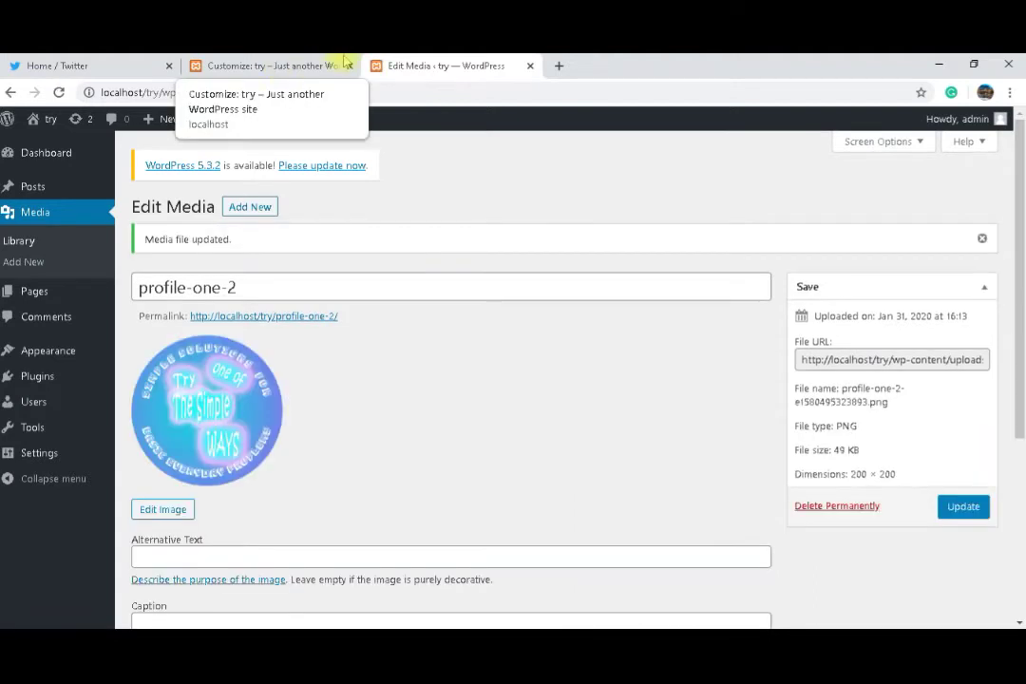
Close the old customizer page without saving its changes, and reopen customization of the active Twenty Twenty theme from the Themes page.
click(344, 69)
click(349, 67)
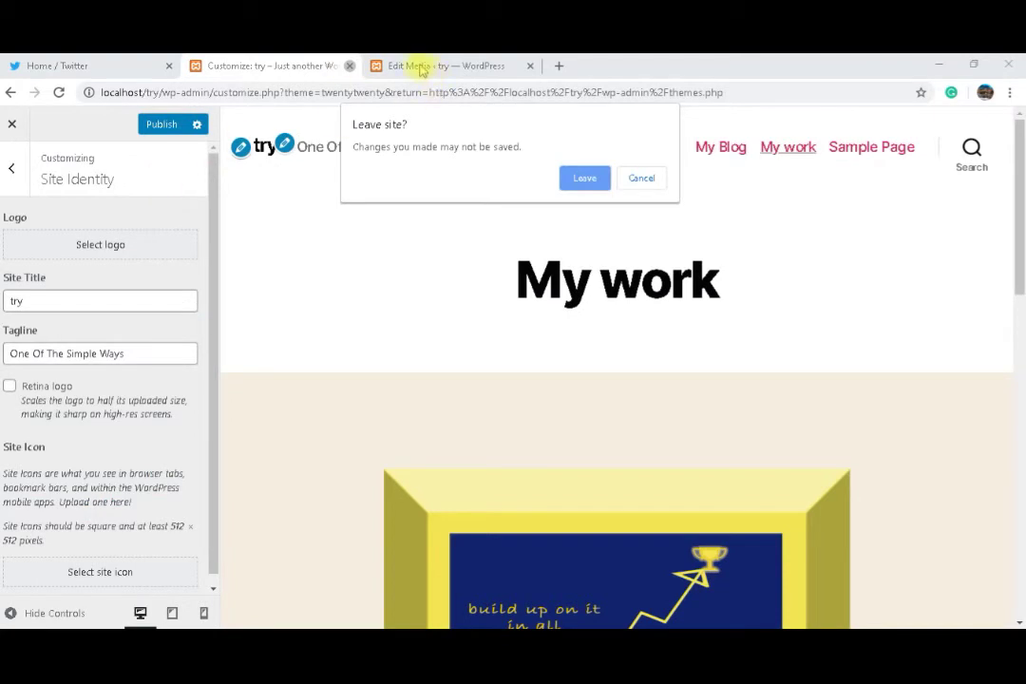
click(598, 180)
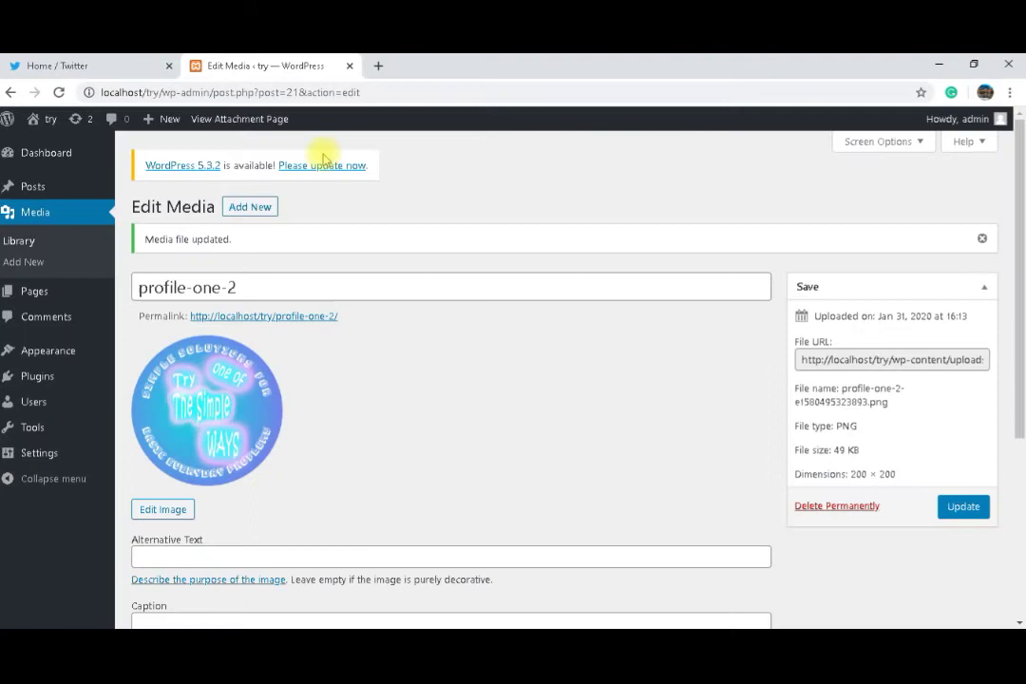
mouse_move(50, 351)
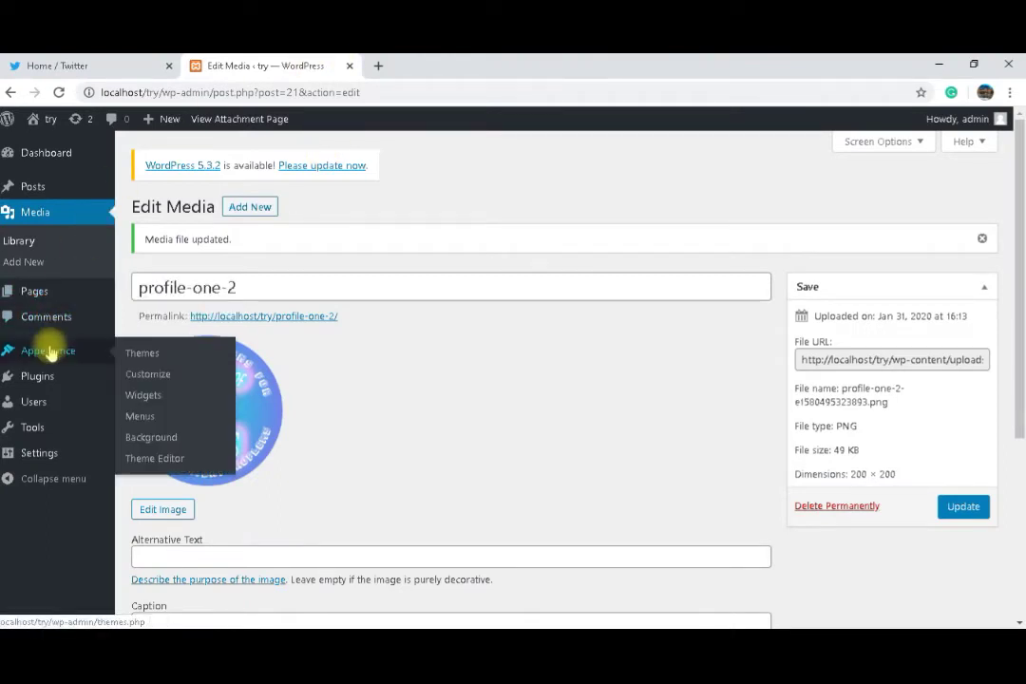
click(134, 356)
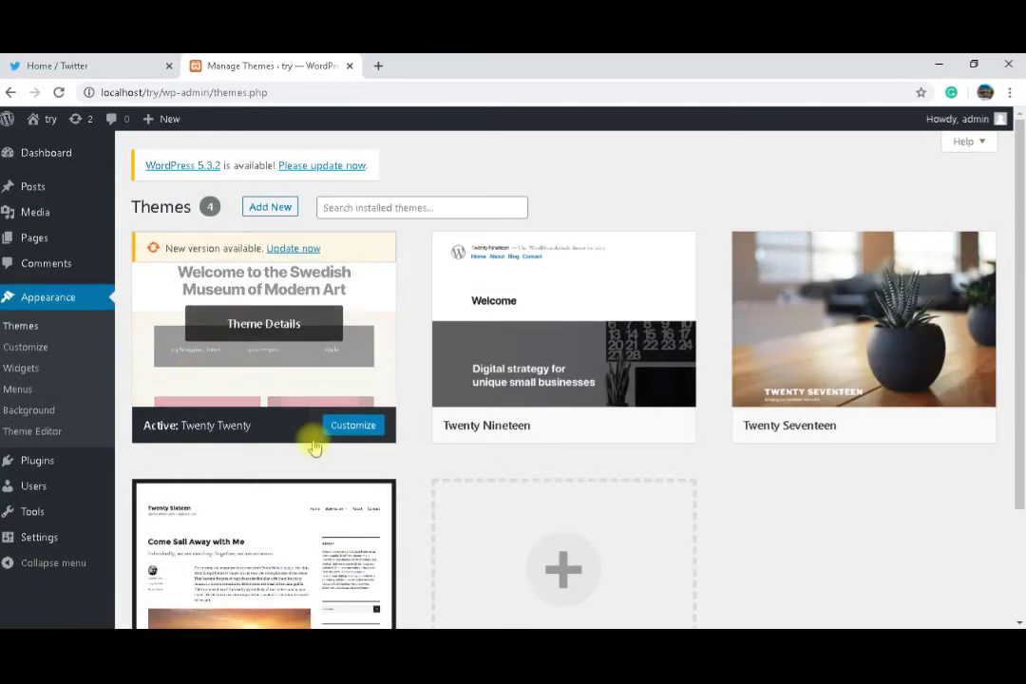
click(342, 428)
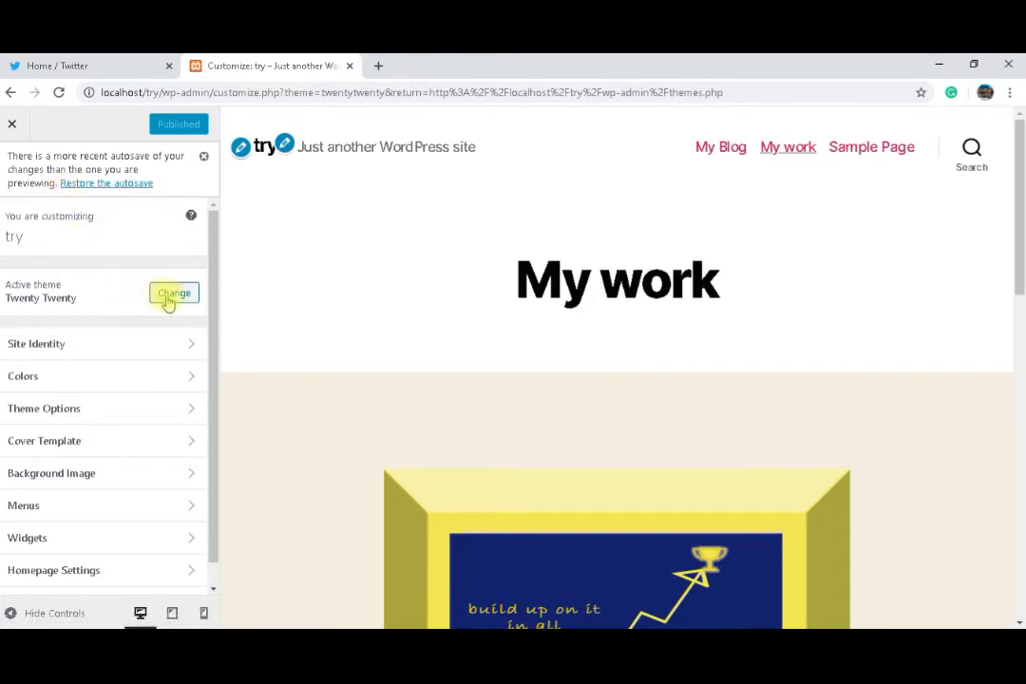
Set the Site Identity logo to the 200 by 200 pixel profile-one-2 image from the media library, without cropping.
click(99, 348)
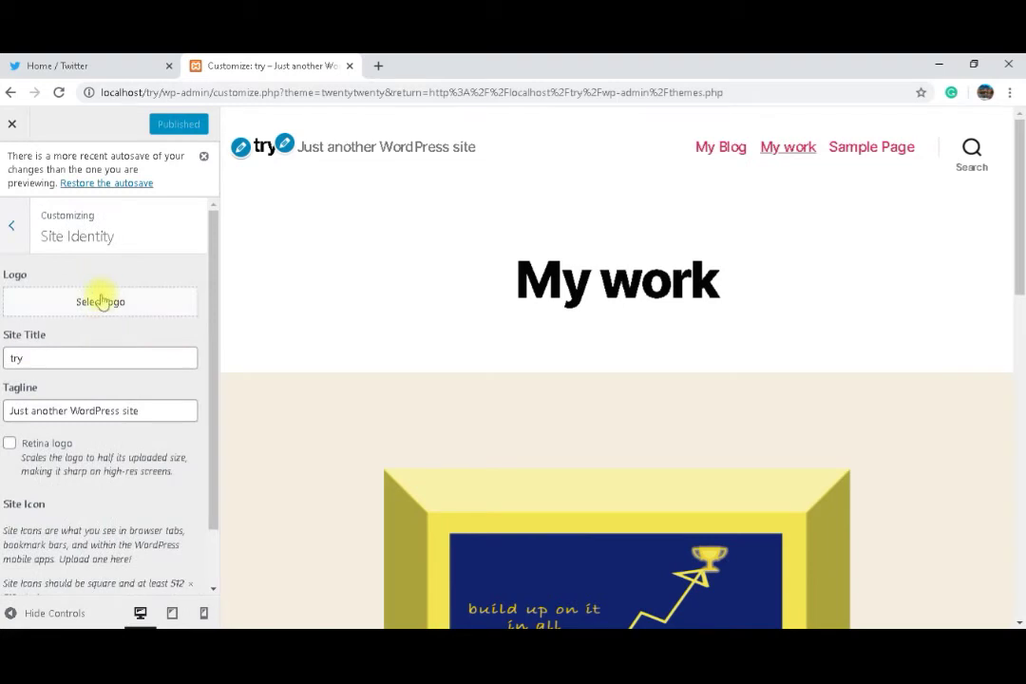
click(100, 303)
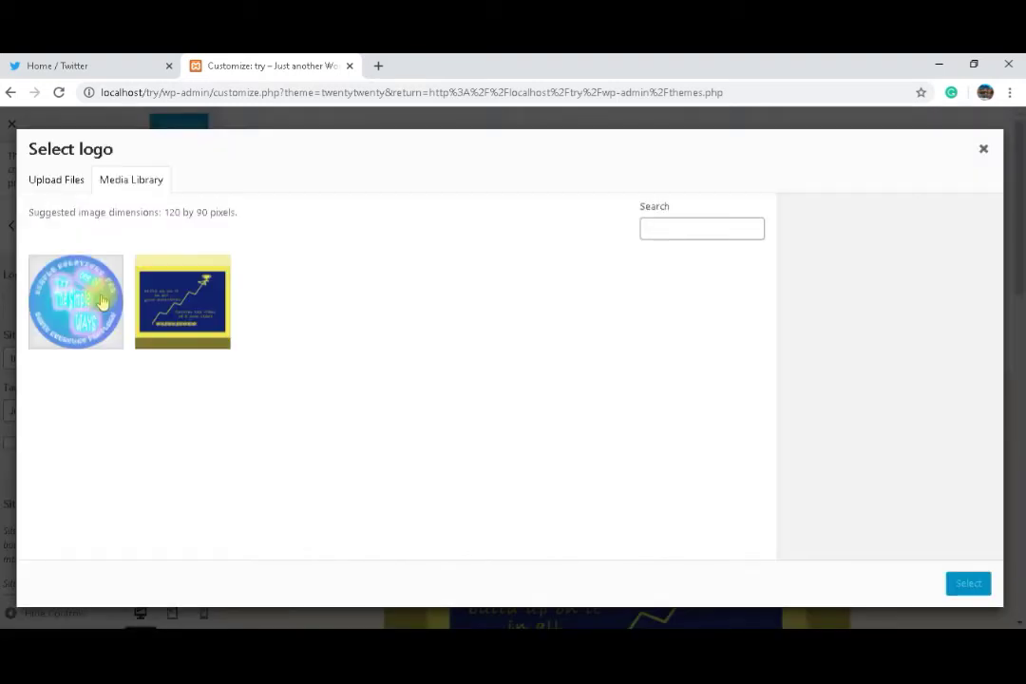
click(86, 308)
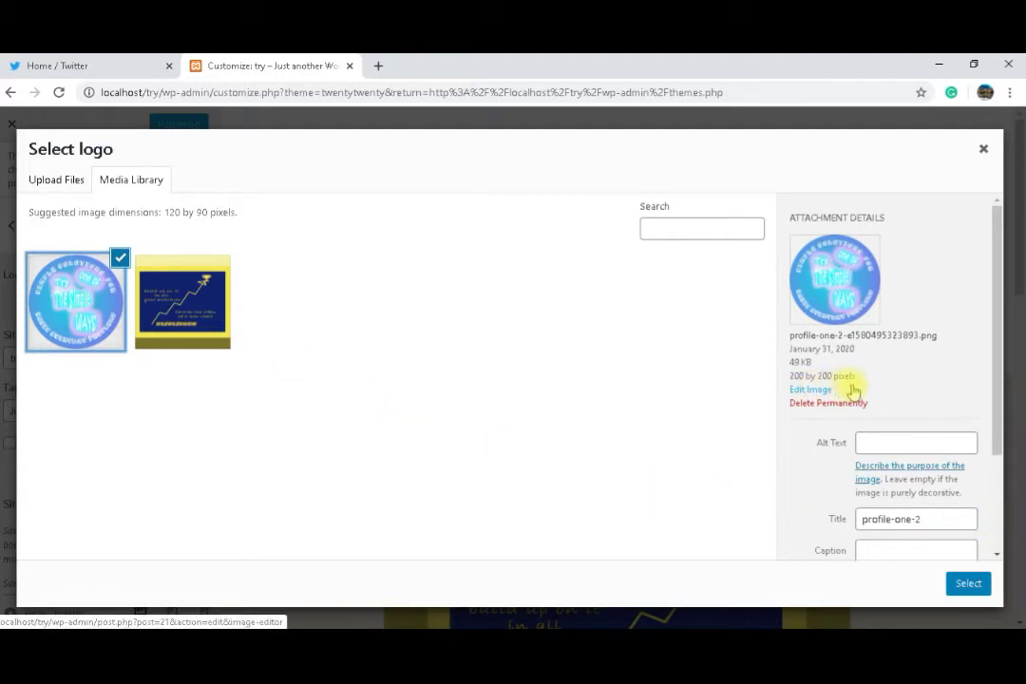
click(968, 583)
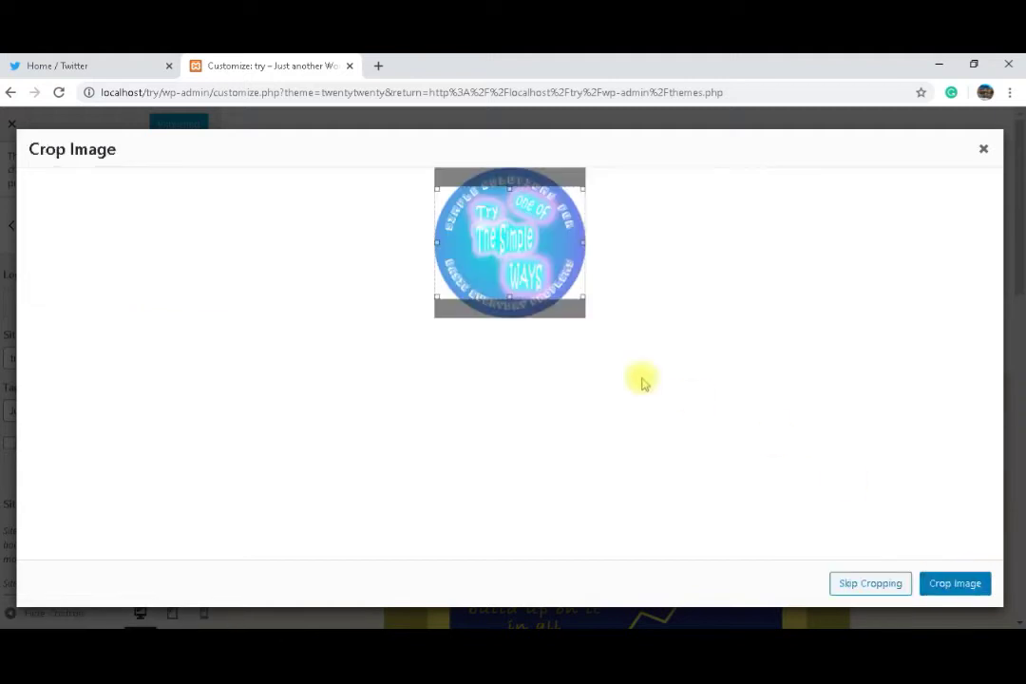
click(850, 586)
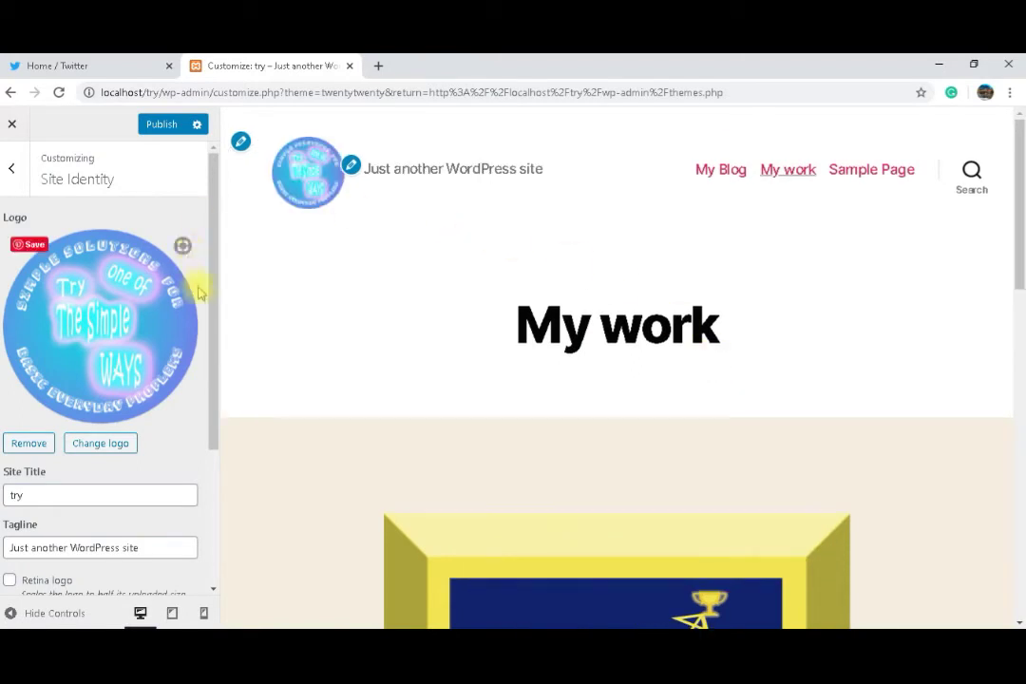
Use the profile-one-2 image from the media library as the site icon, skipping the crop.
drag(213, 318, 206, 440)
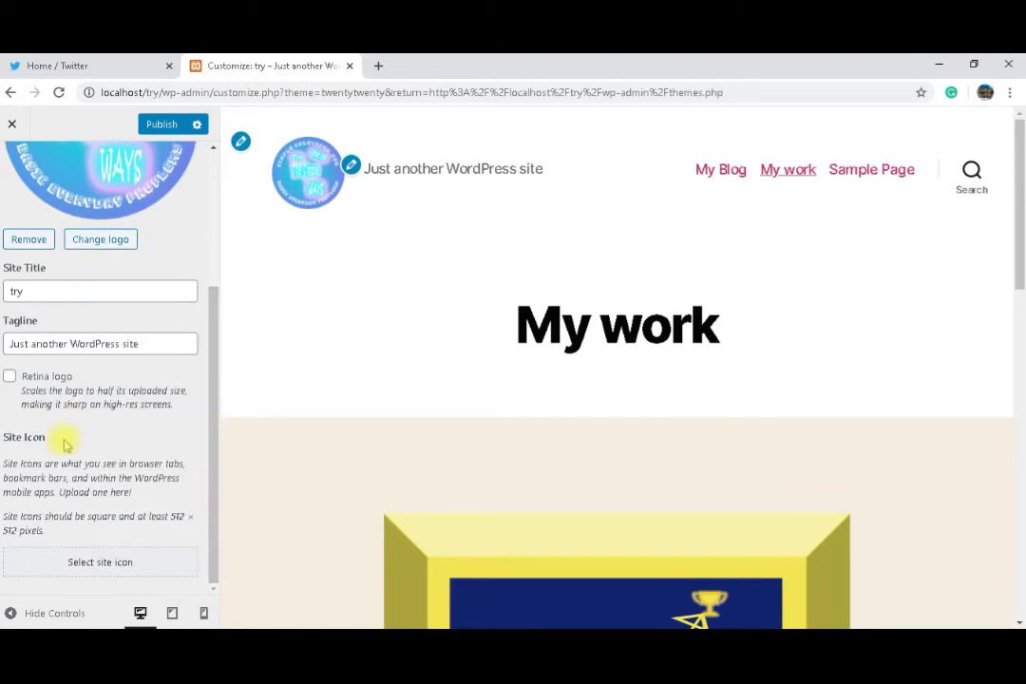
click(105, 568)
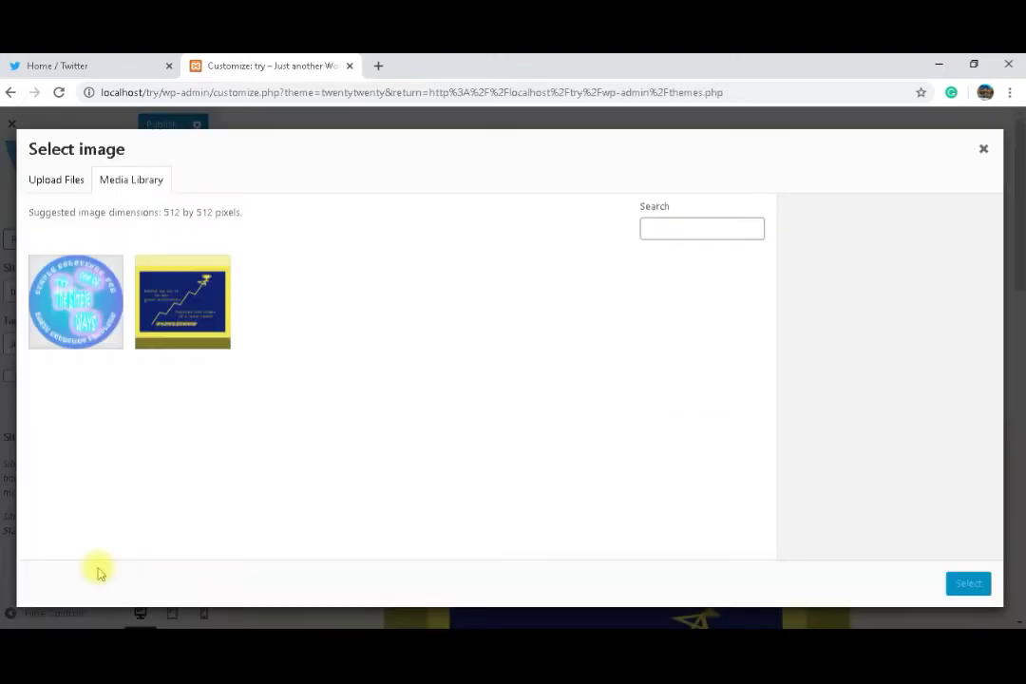
click(86, 323)
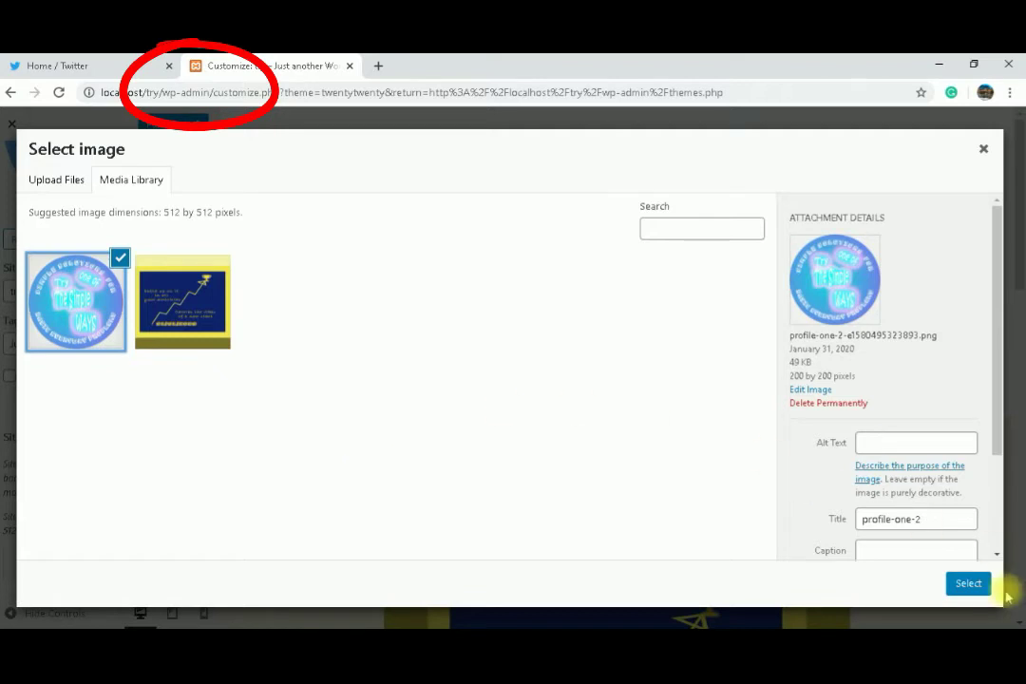
click(969, 585)
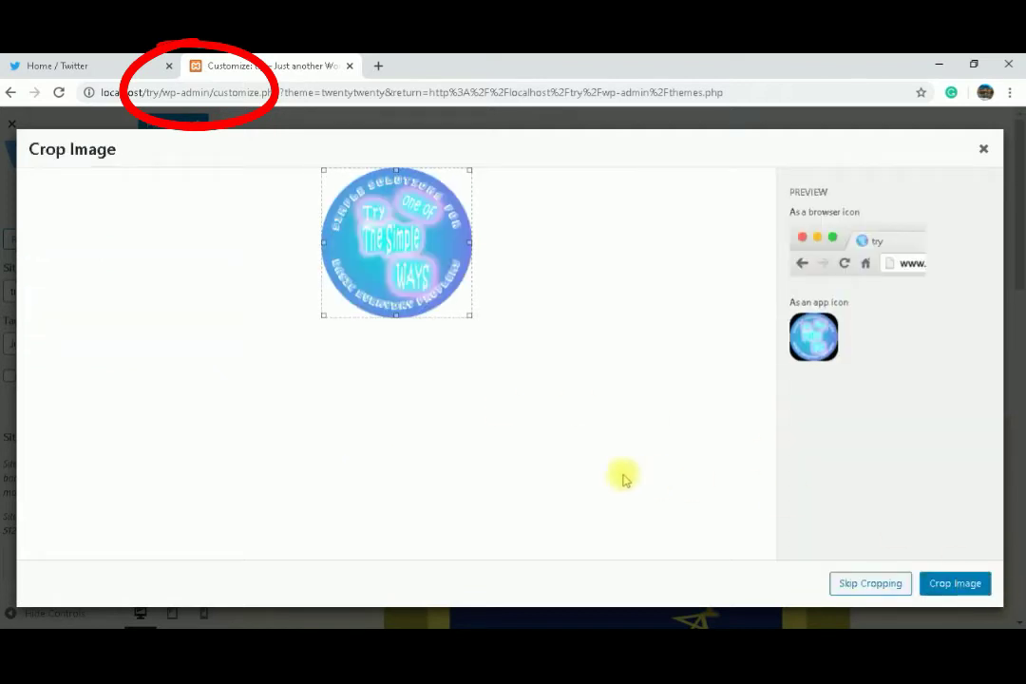
click(869, 587)
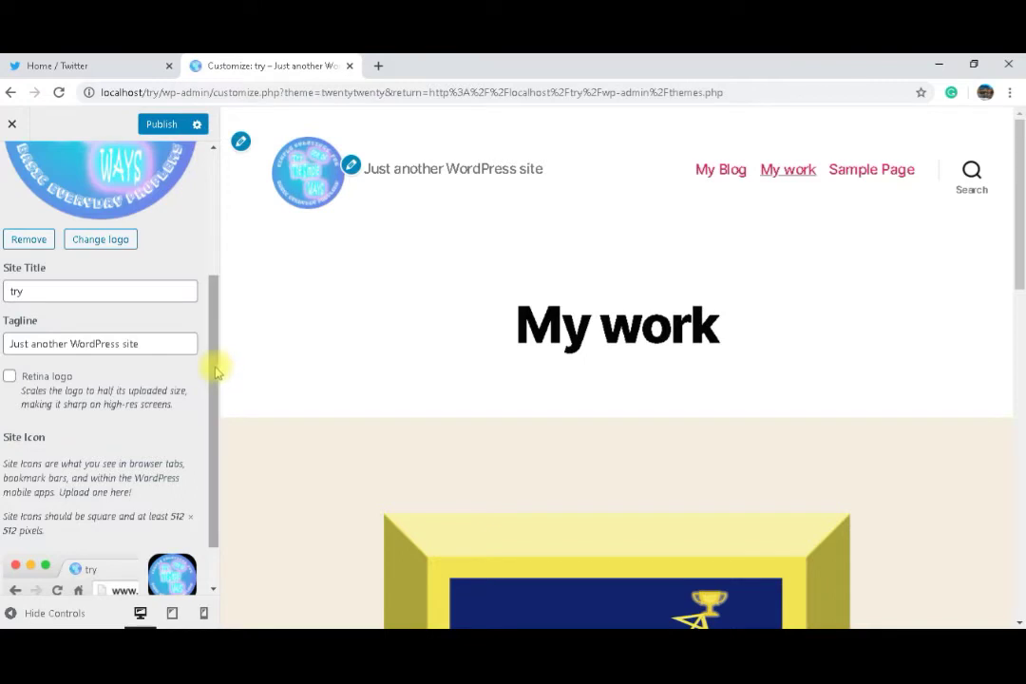
Publish the new logo and site icon, then leave the customizer and view the live site.
drag(215, 373, 211, 425)
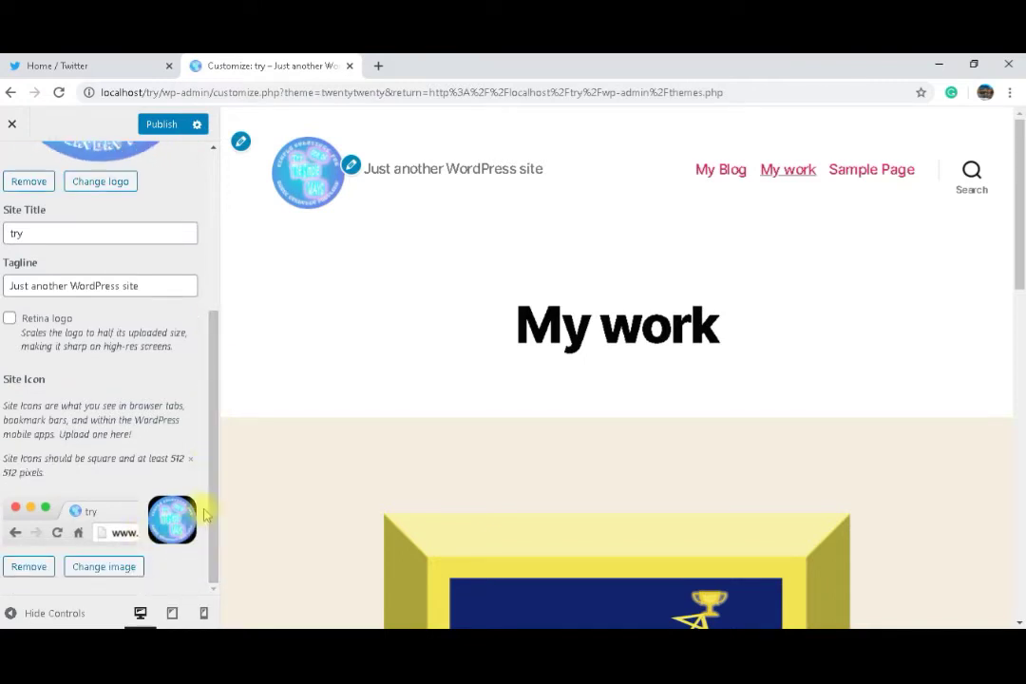
drag(211, 494, 219, 288)
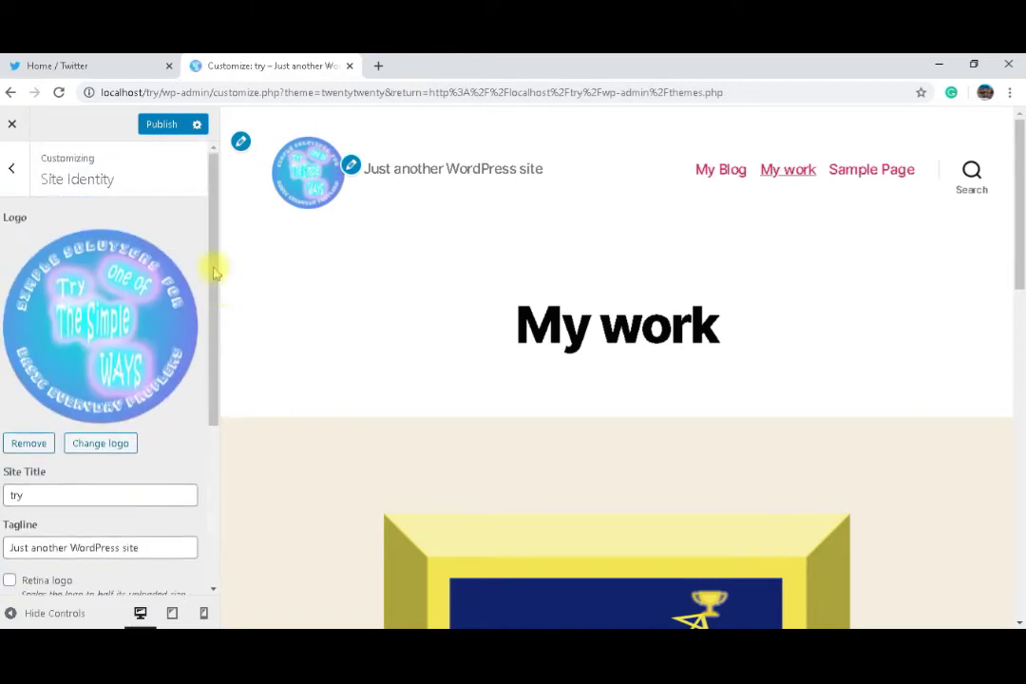
click(153, 130)
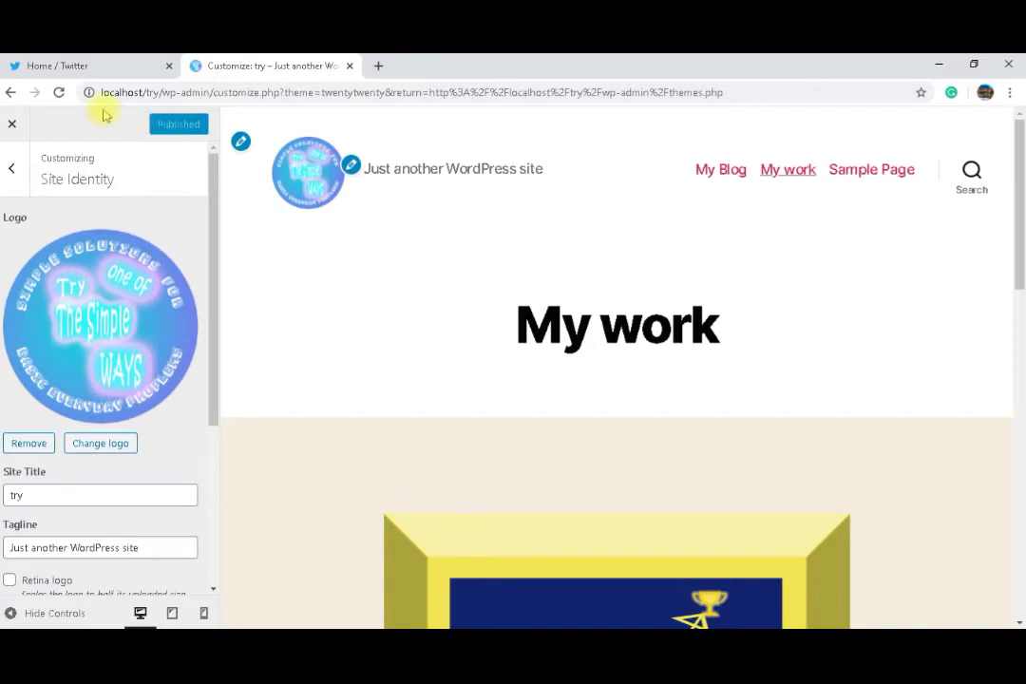
click(12, 127)
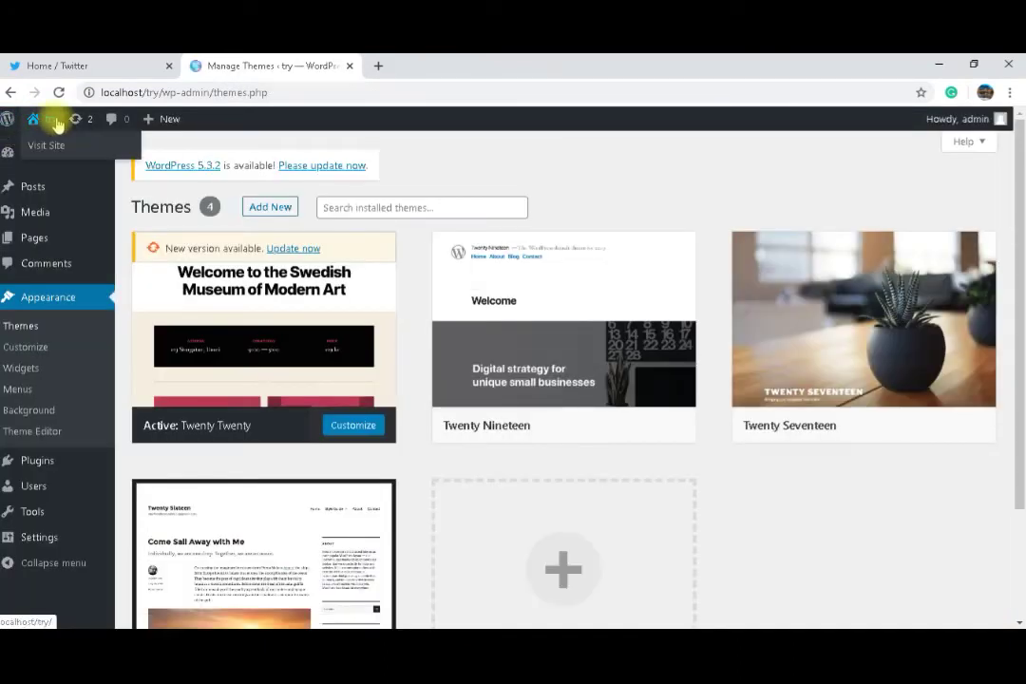
click(55, 124)
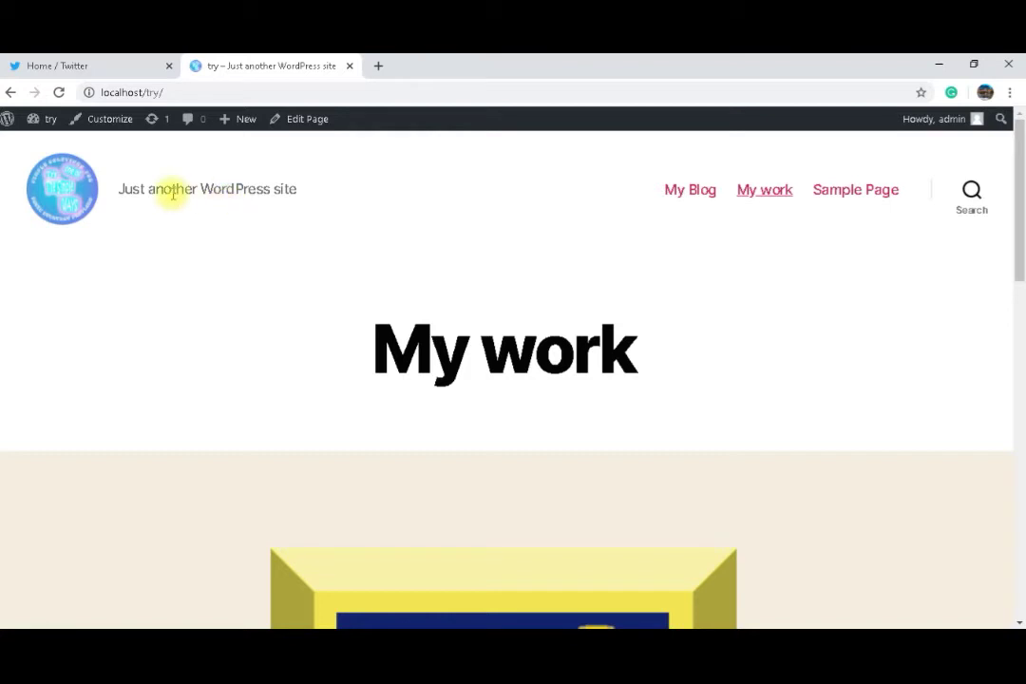
Return to the Twenty Twenty theme's Site Identity settings and set the tagline to "try One of the Simple Ways".
mouse_move(44, 121)
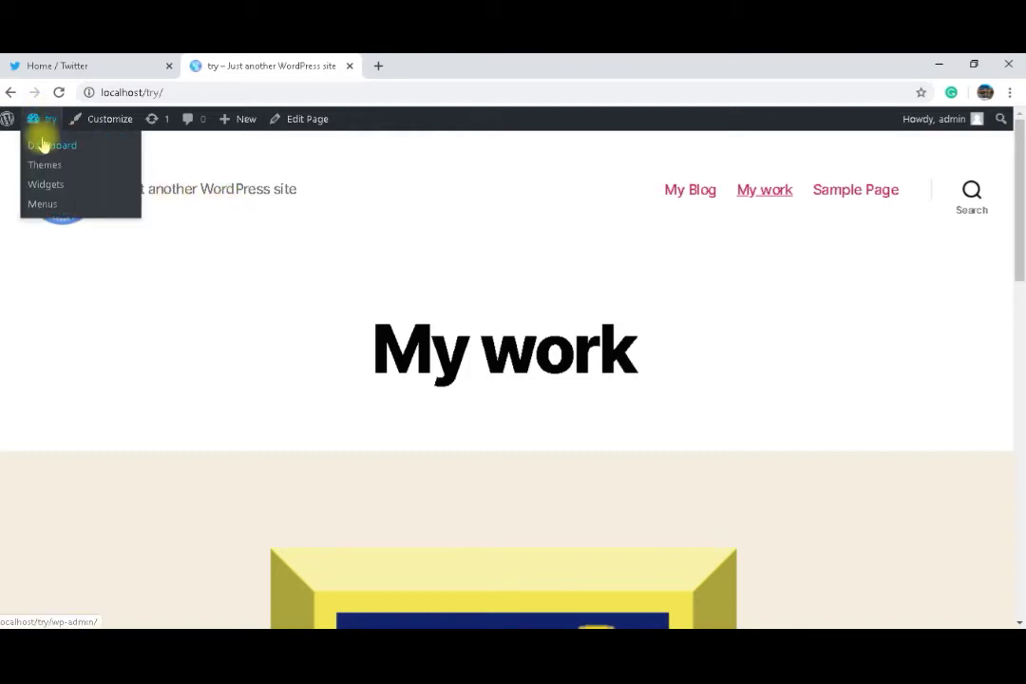
click(41, 167)
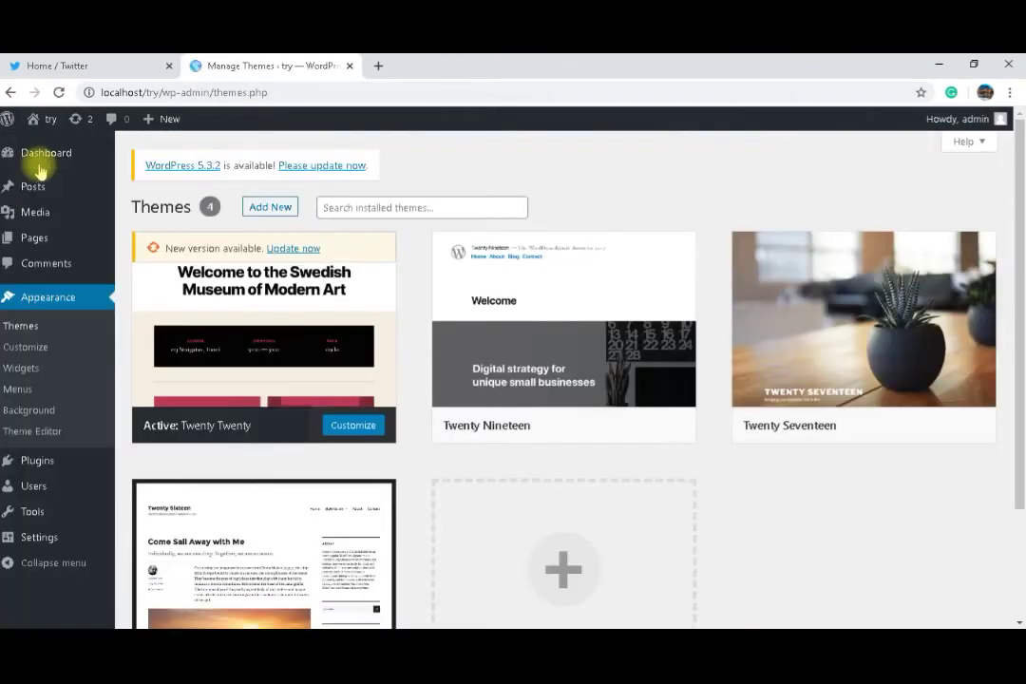
click(32, 328)
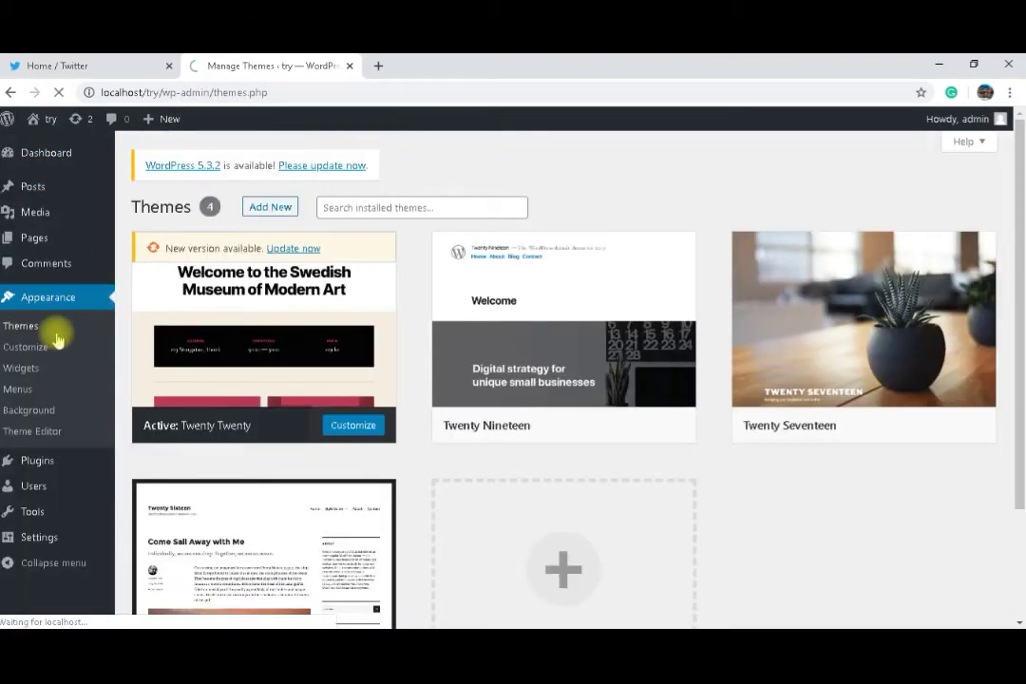
click(349, 428)
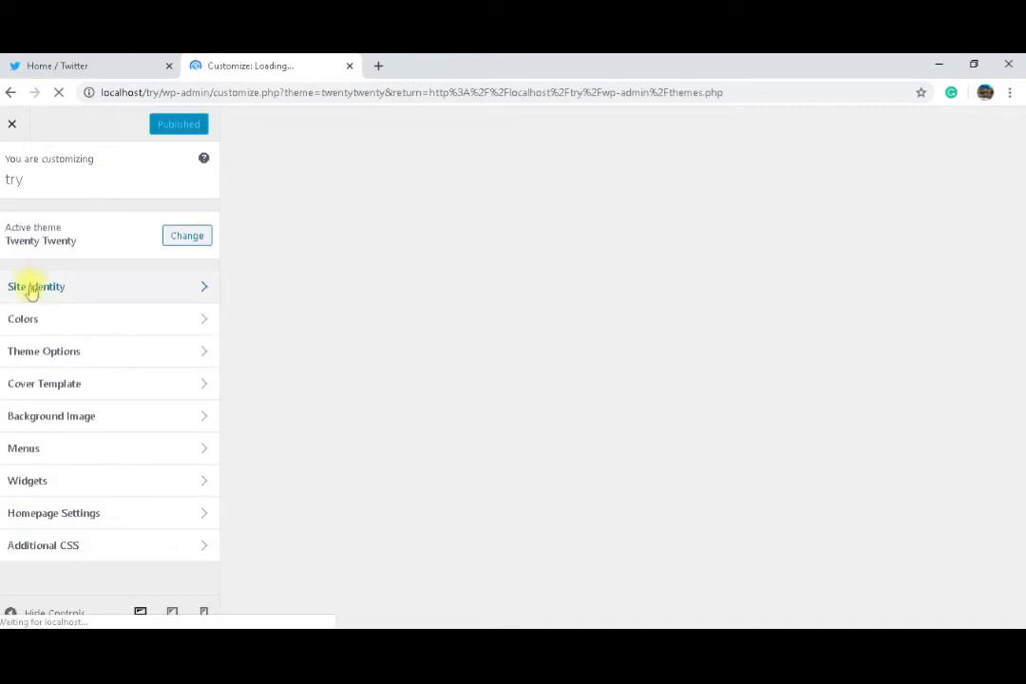
click(31, 288)
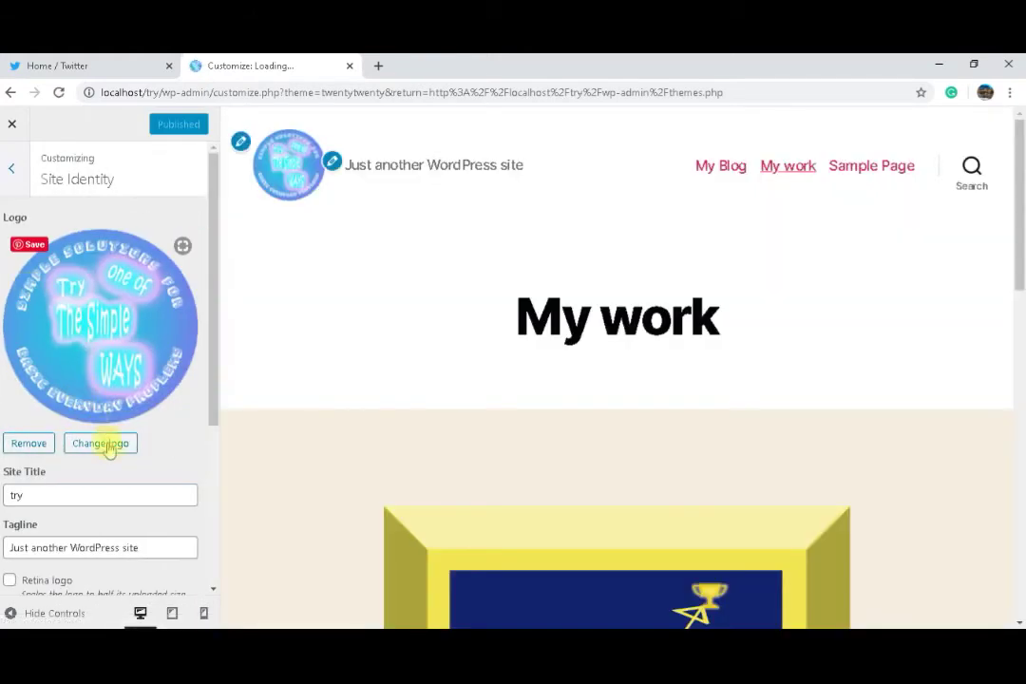
drag(213, 406, 211, 452)
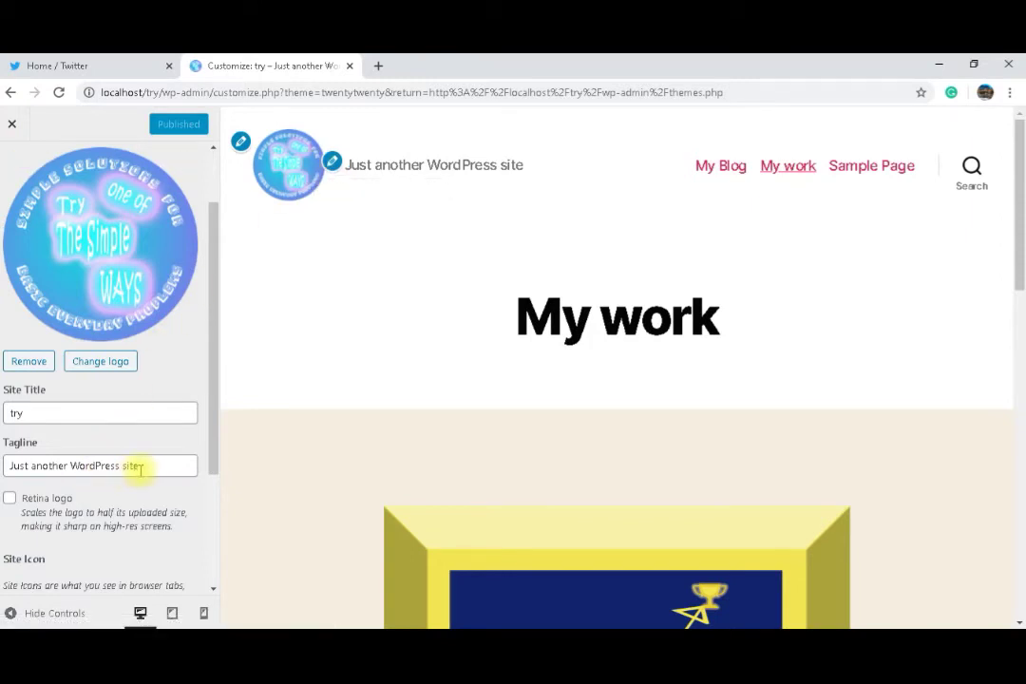
drag(138, 468, 5, 448)
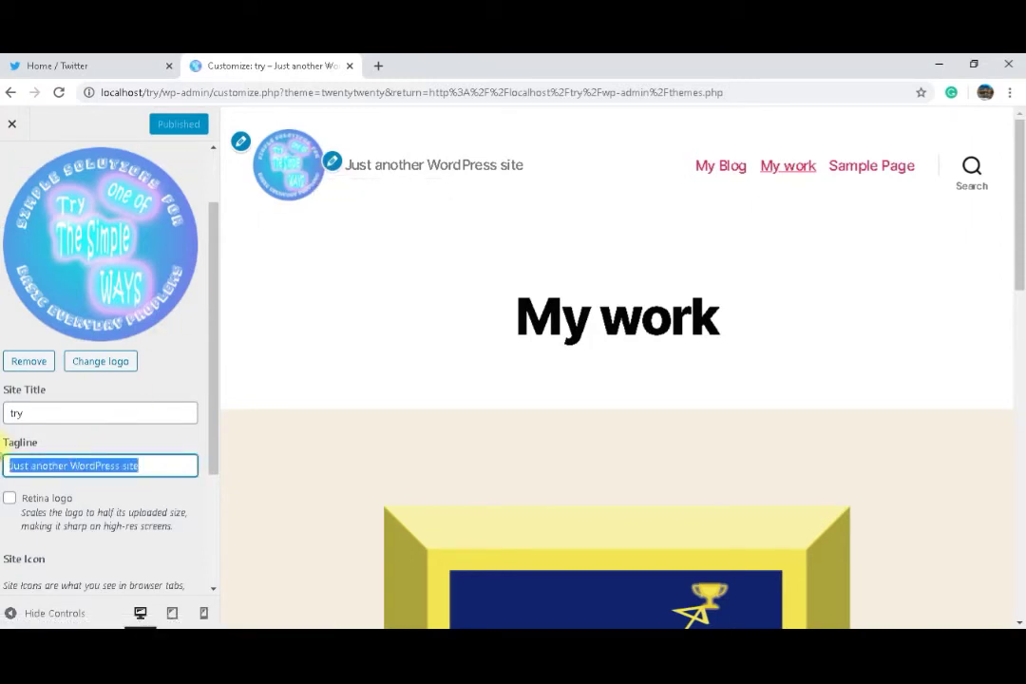
text(try )
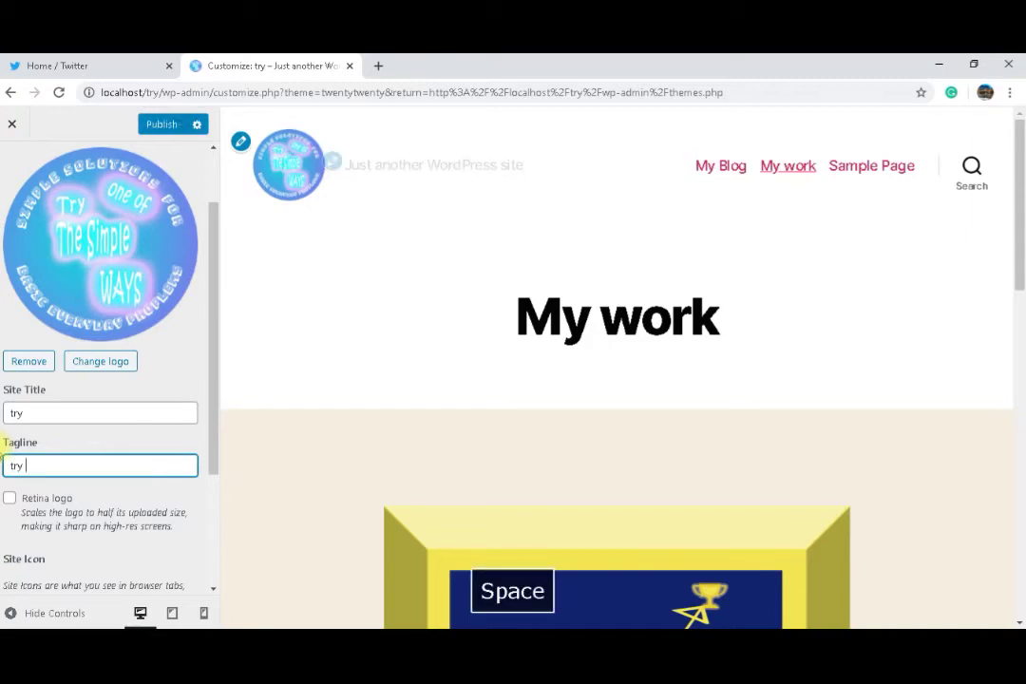
text(One of)
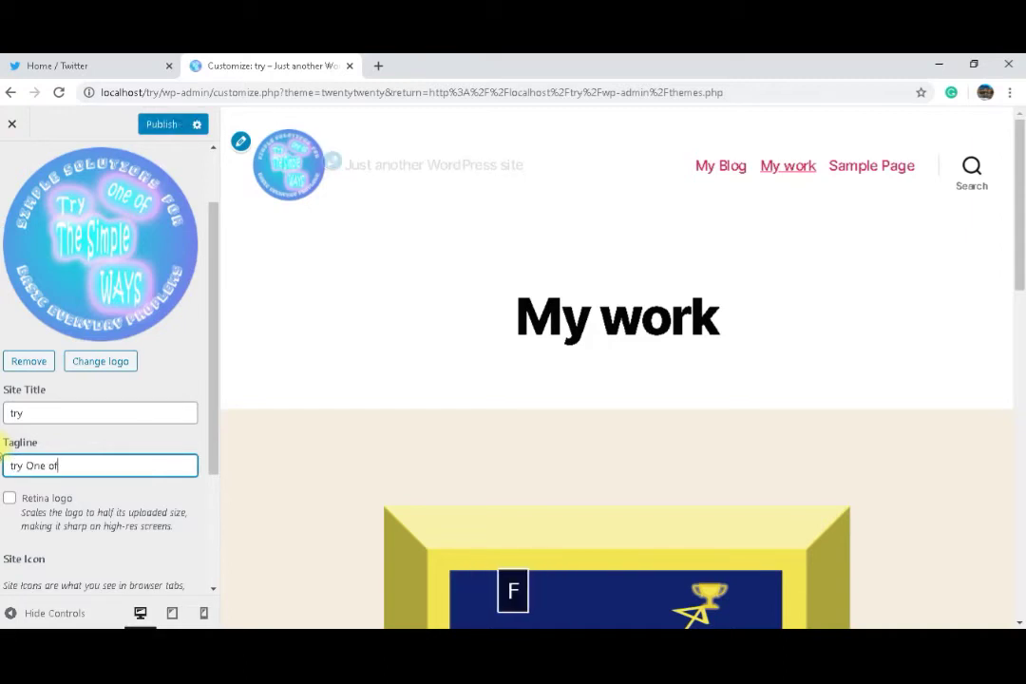
text( the Si)
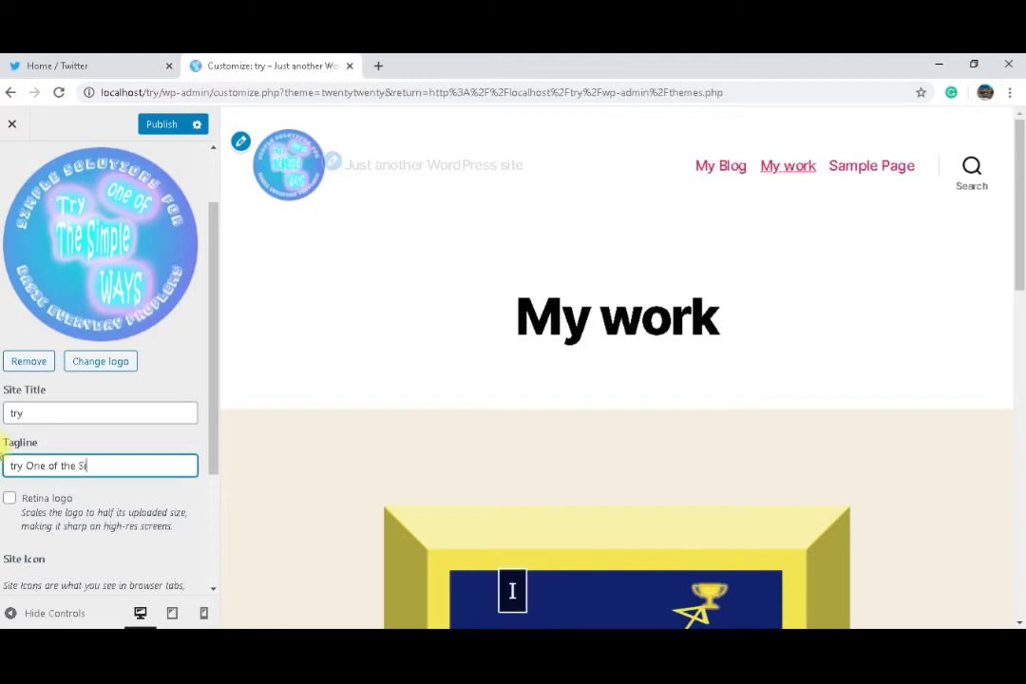
text(mple Ways)
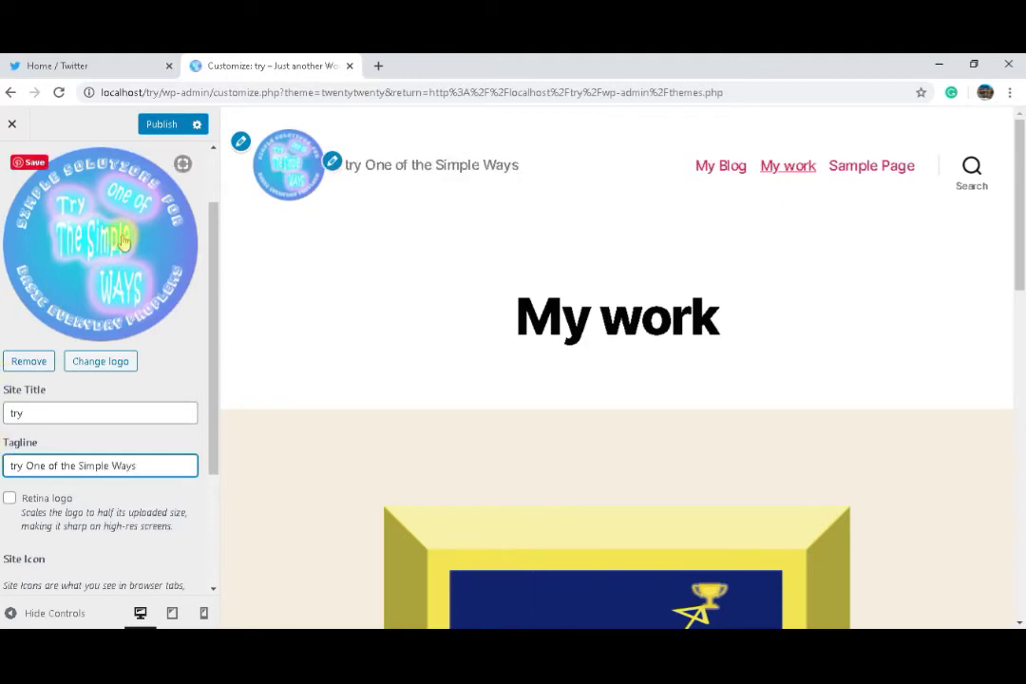
Publish the tagline change, check the site's front page and go back to the dashboard.
click(160, 127)
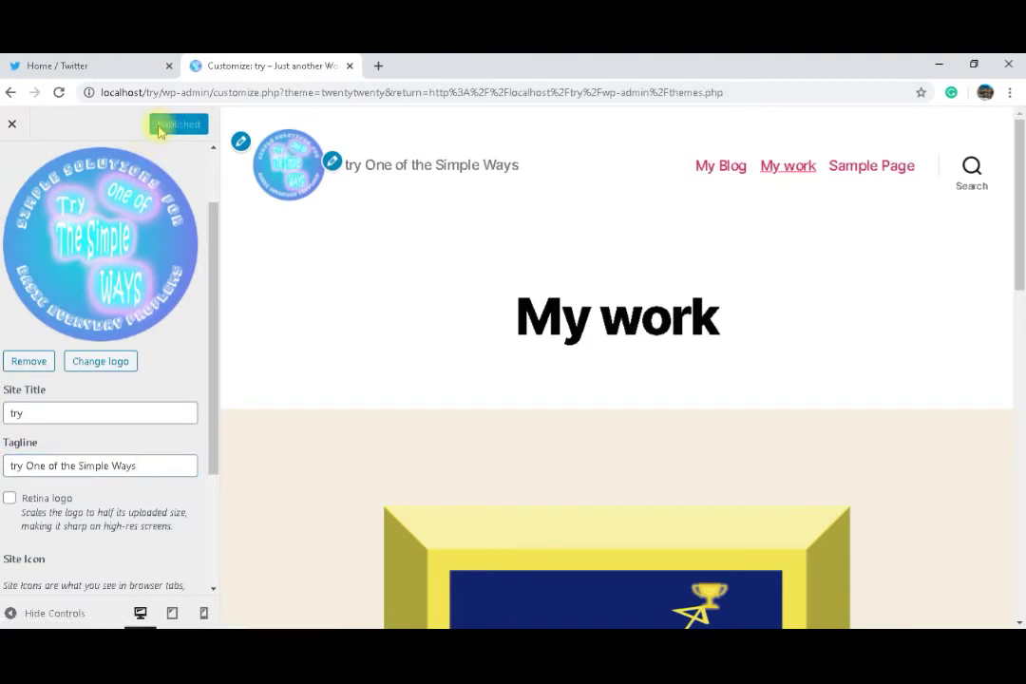
click(16, 130)
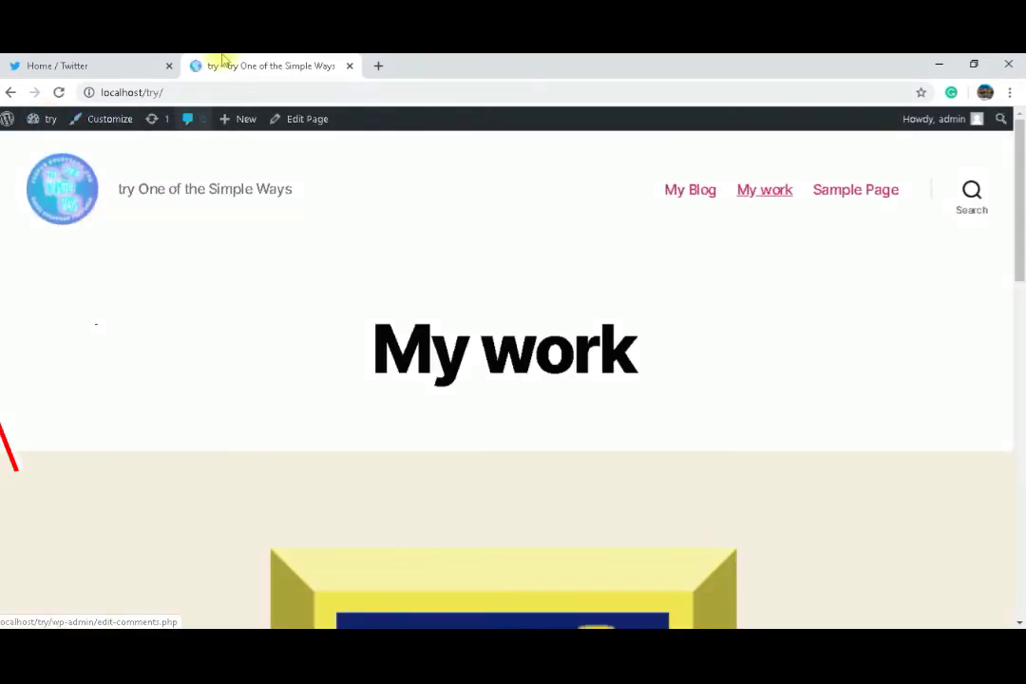
mouse_move(239, 119)
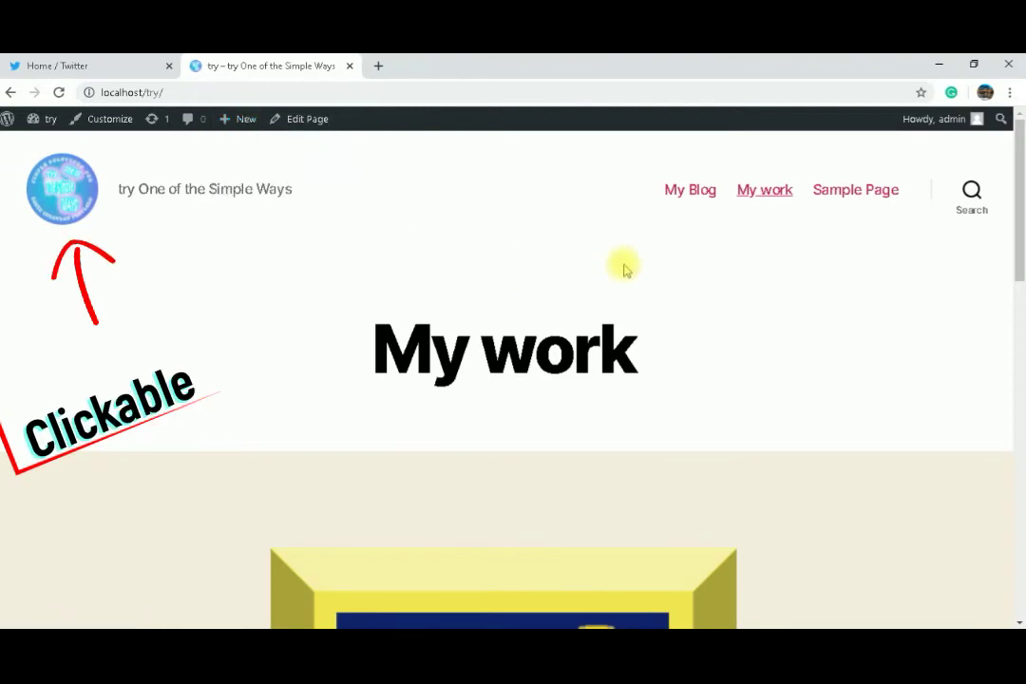
click(49, 121)
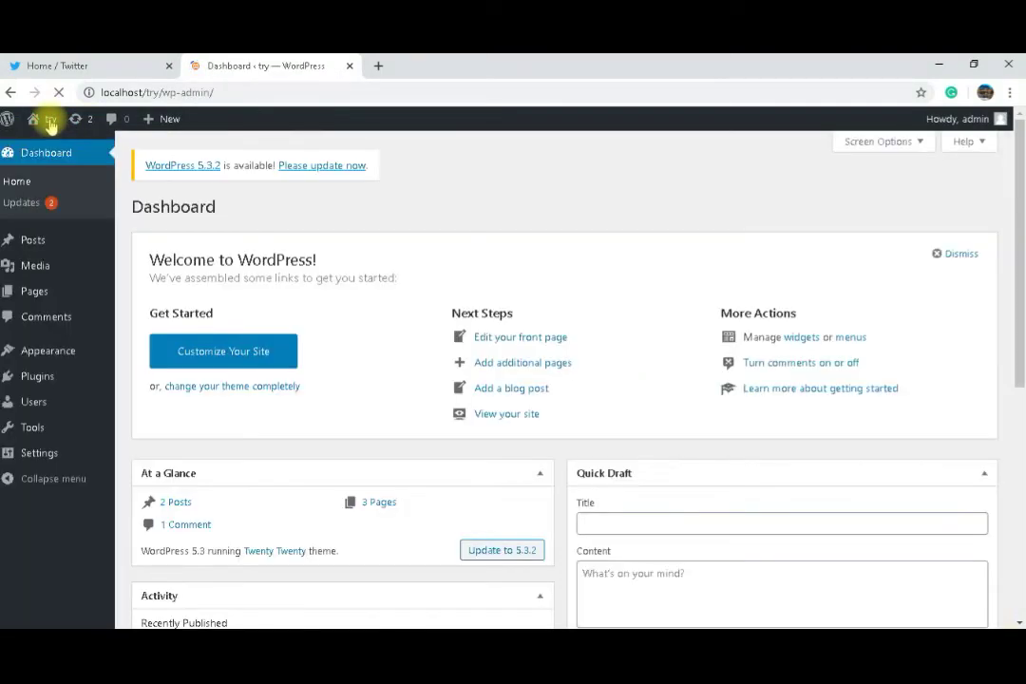
Open the installed themes and activate the Twenty Sixteen theme.
mouse_move(40, 243)
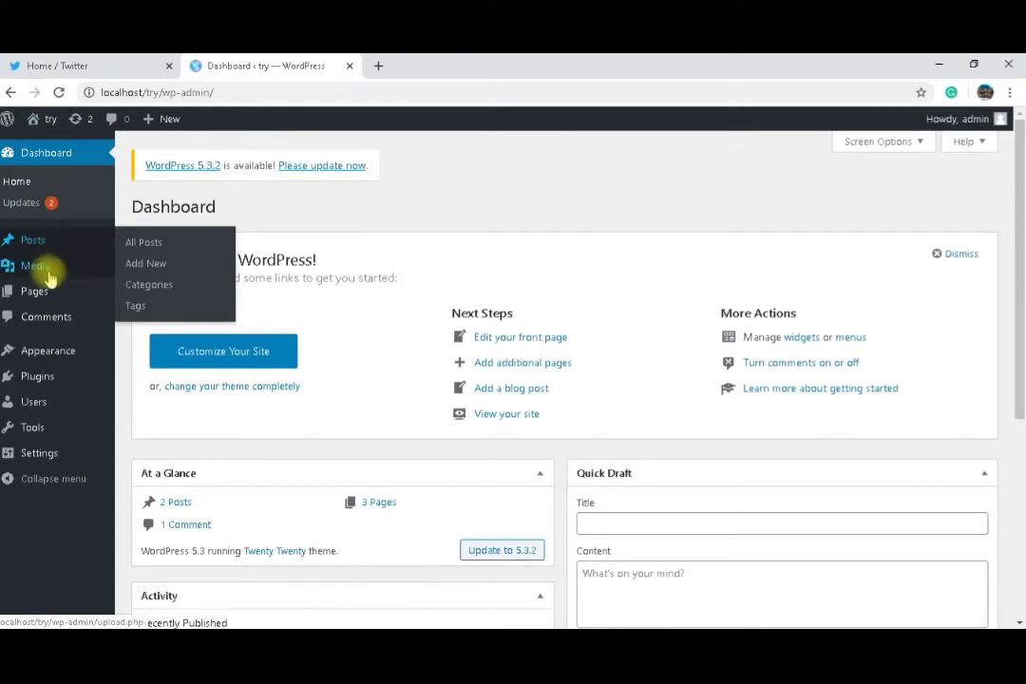
mouse_move(54, 362)
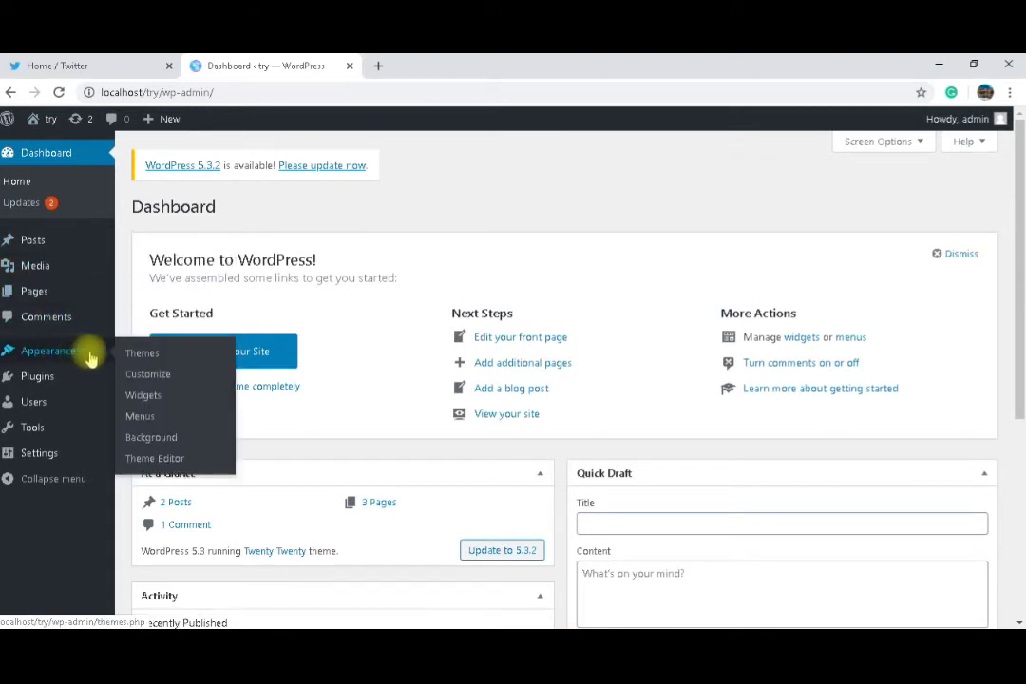
click(137, 357)
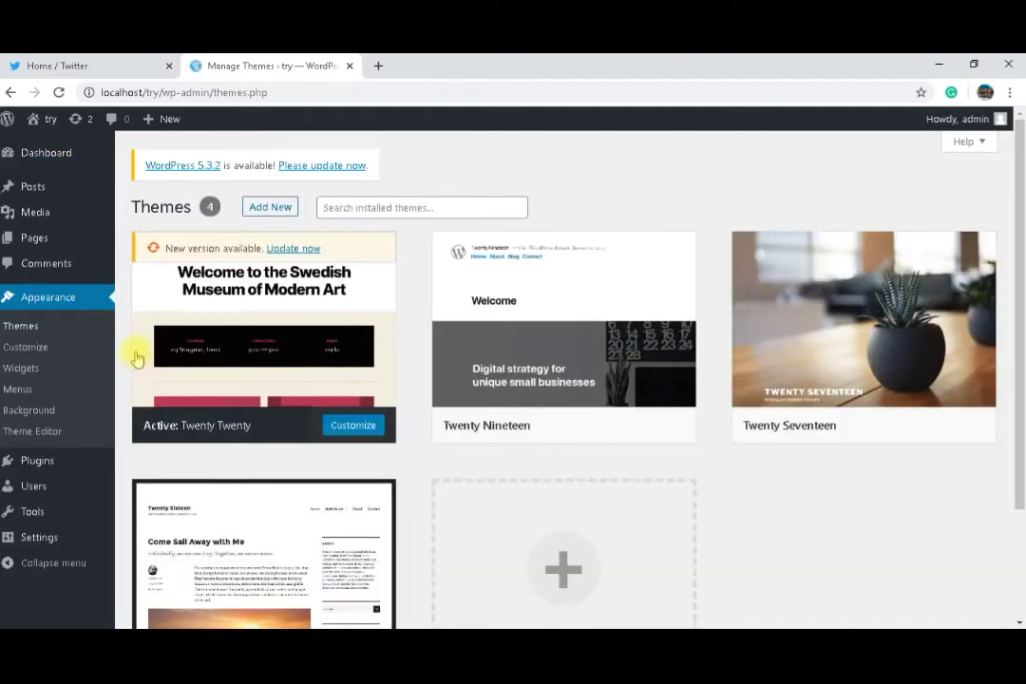
mouse_move(236, 558)
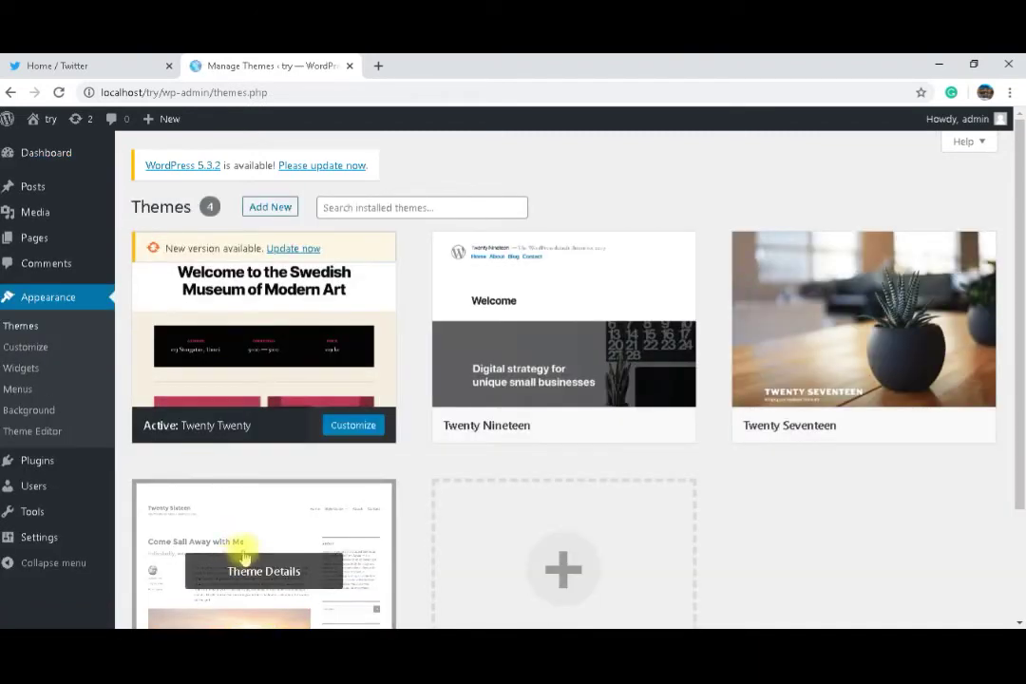
click(278, 533)
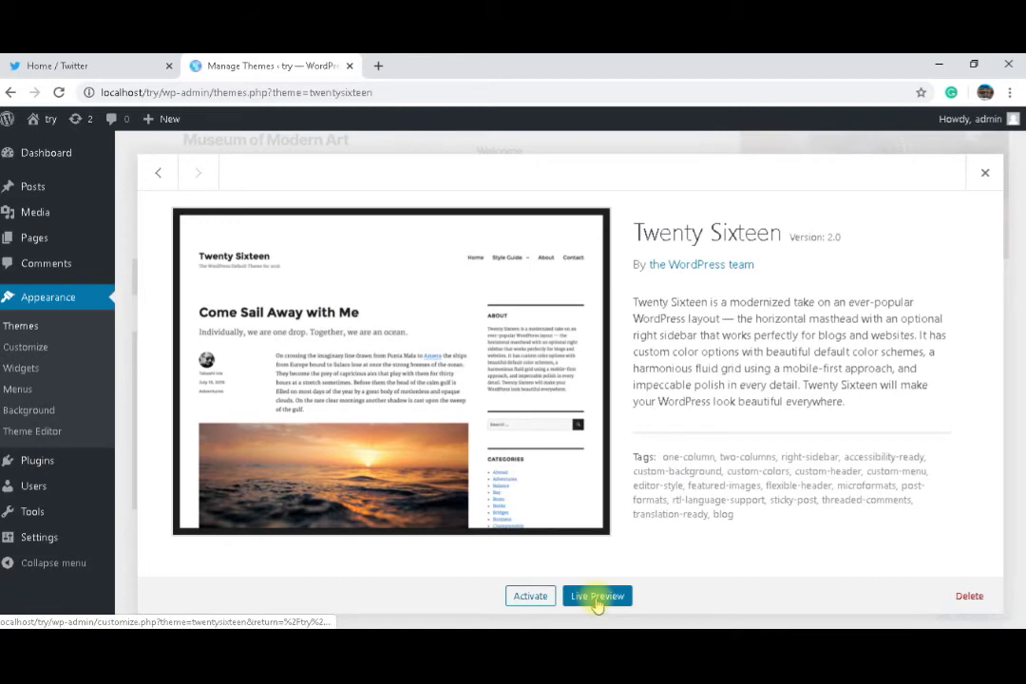
click(530, 597)
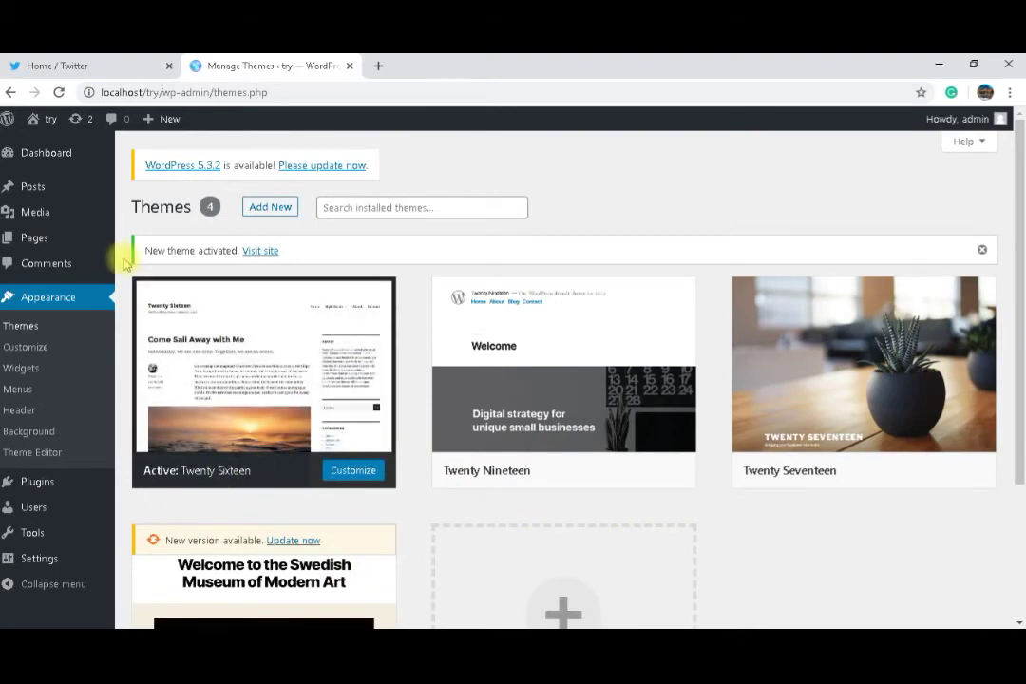
View the site's front page with the Twenty Sixteen theme, look through its layout and sidebar, and return to the dashboard.
mouse_move(47, 121)
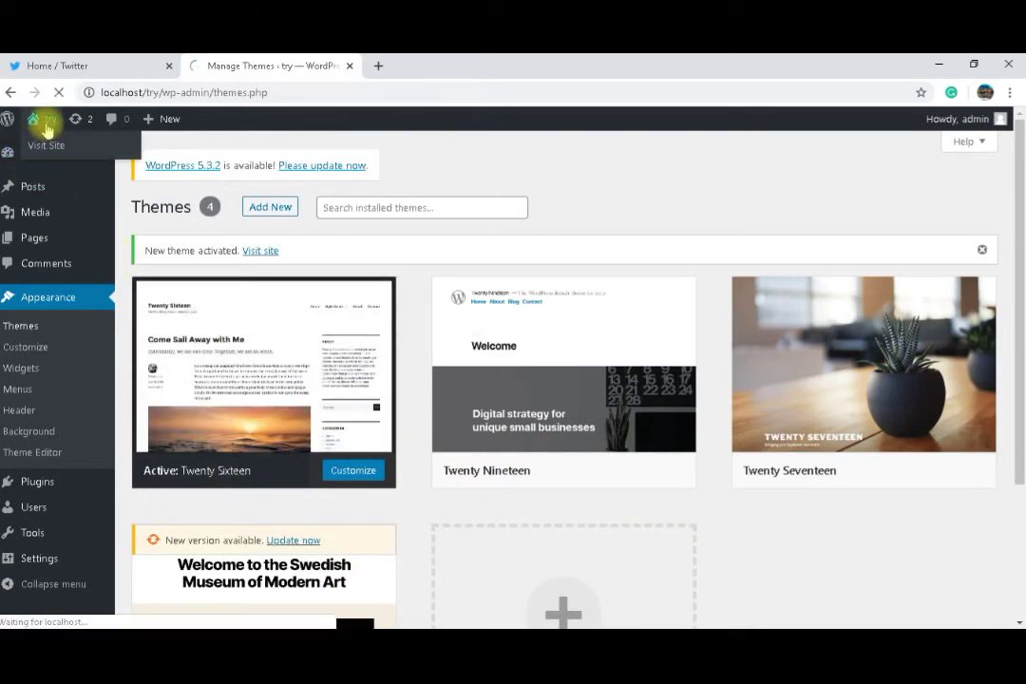
click(47, 123)
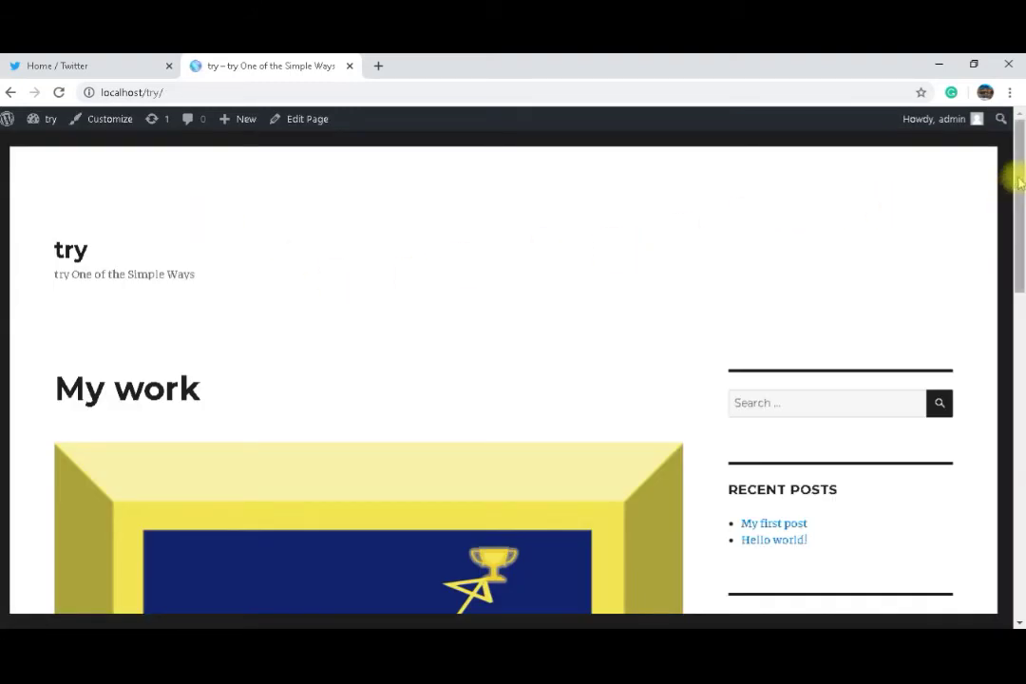
drag(1015, 189, 1015, 150)
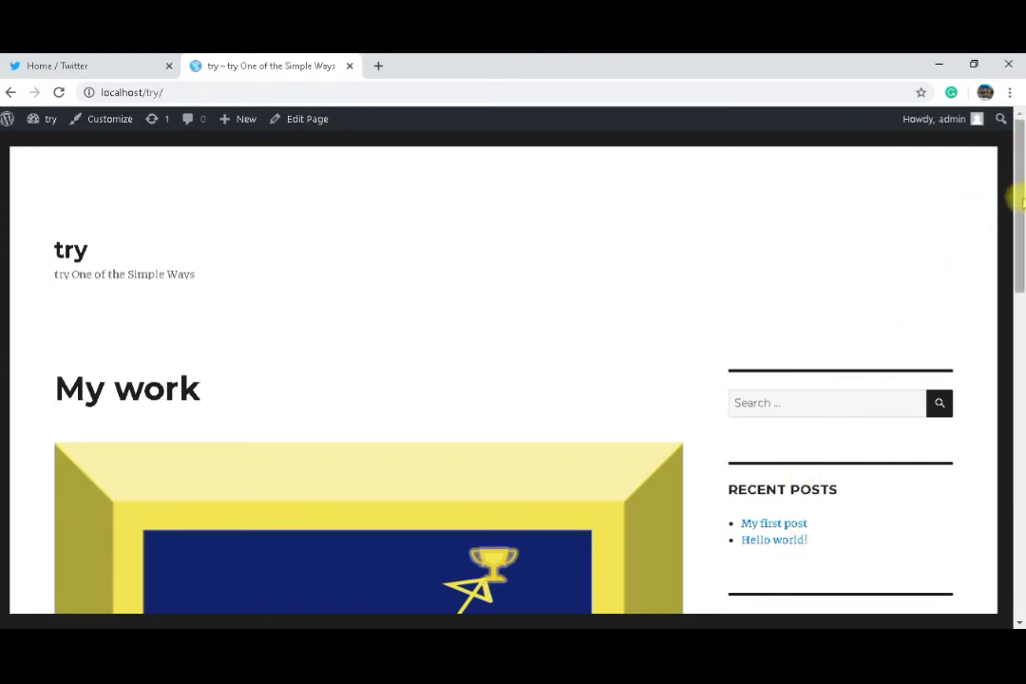
mouse_move(1015, 168)
mouse_down()
mouse_move(1015, 484)
mouse_move(1017, 164)
mouse_up()
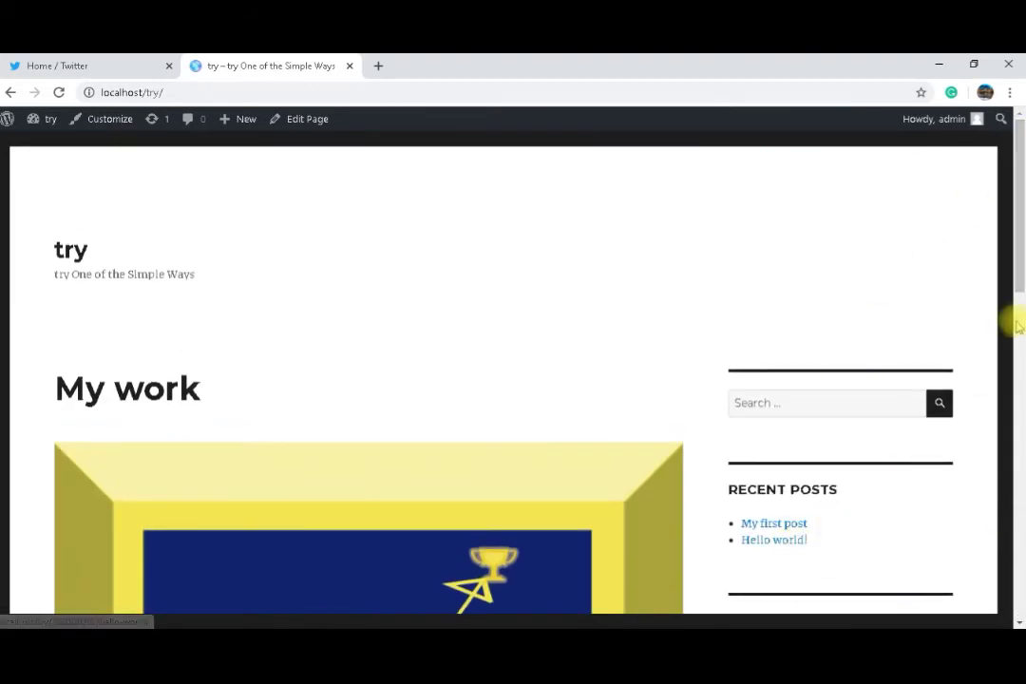
drag(1021, 207, 1014, 210)
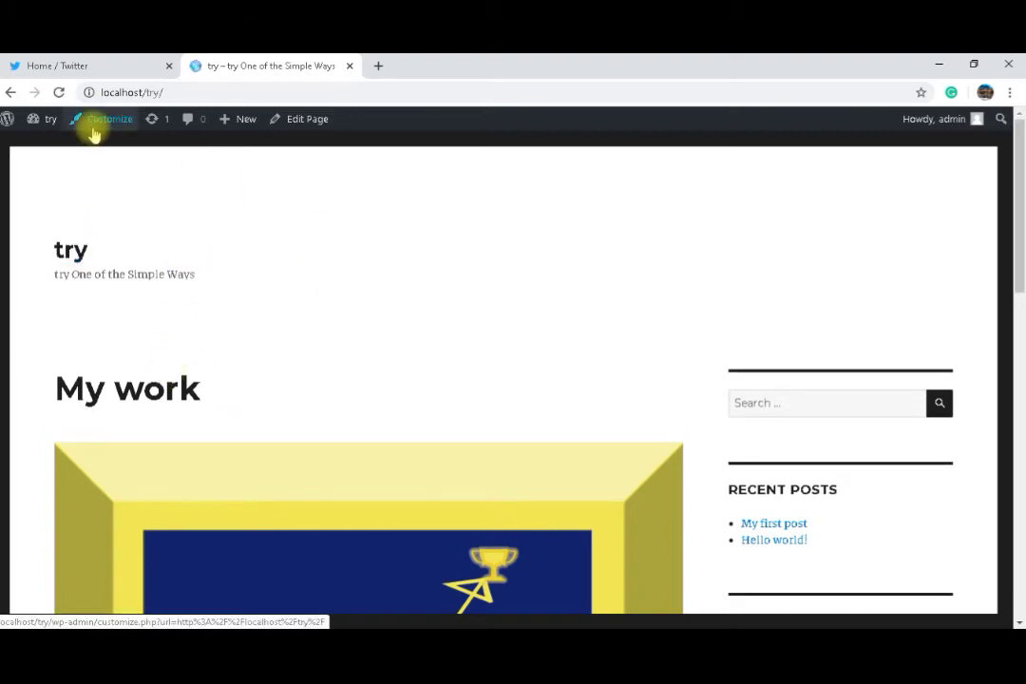
click(45, 124)
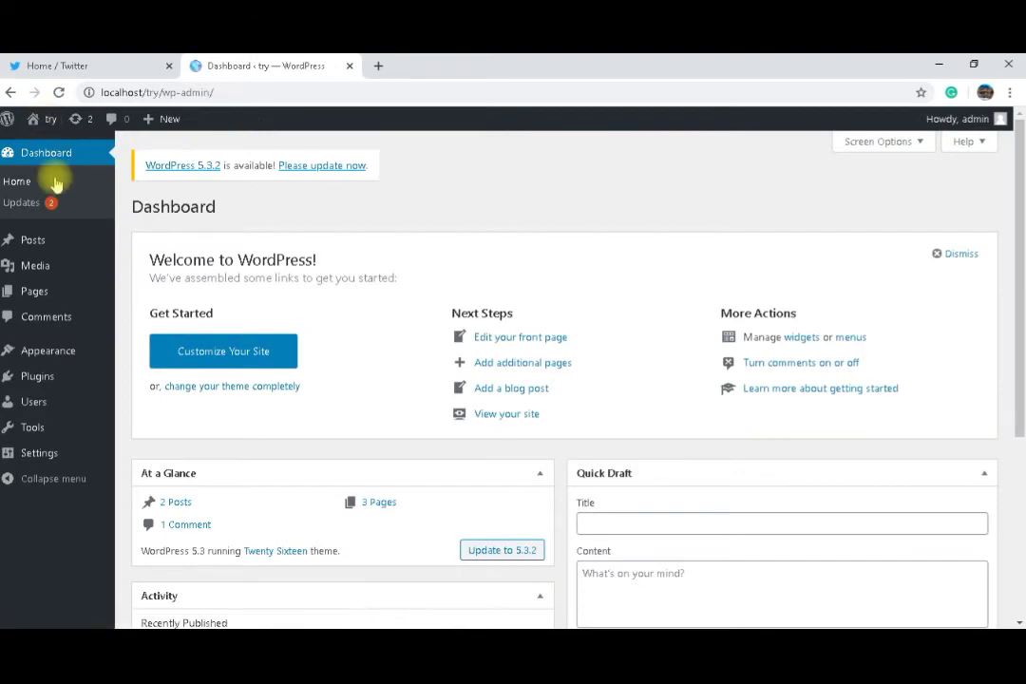
Open the installed themes and start a live preview of the Twenty Seventeen theme.
mouse_move(51, 350)
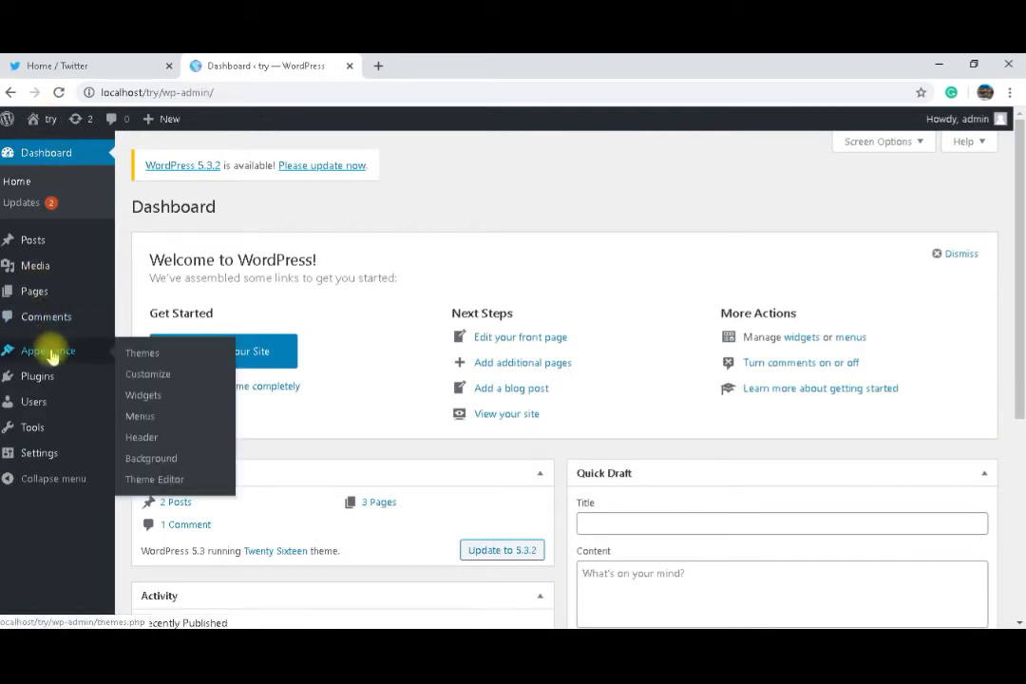
click(135, 355)
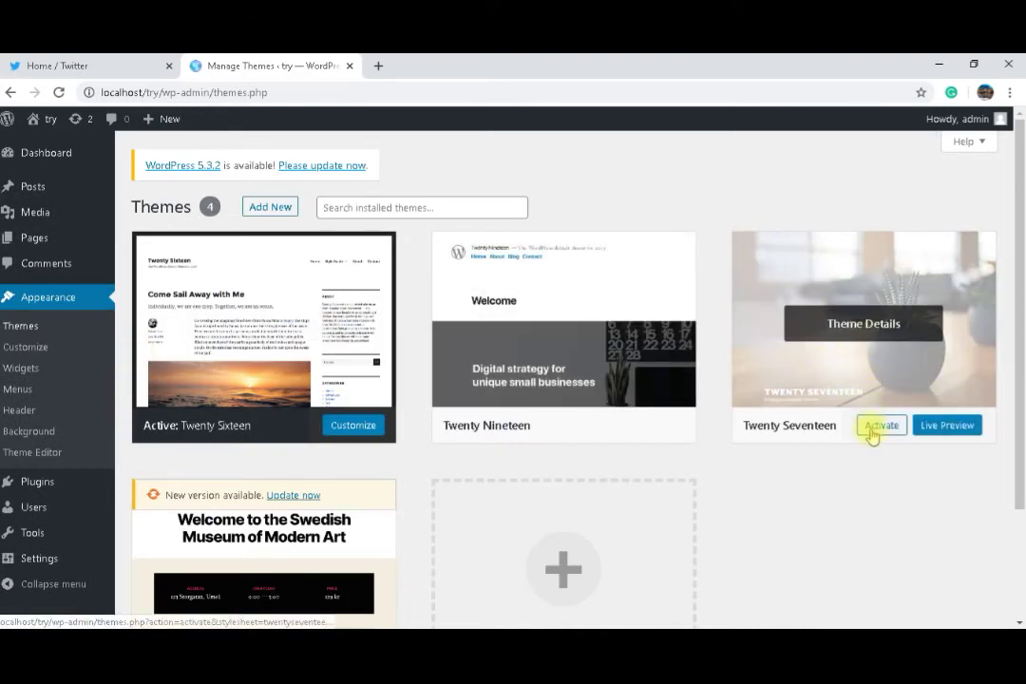
click(948, 427)
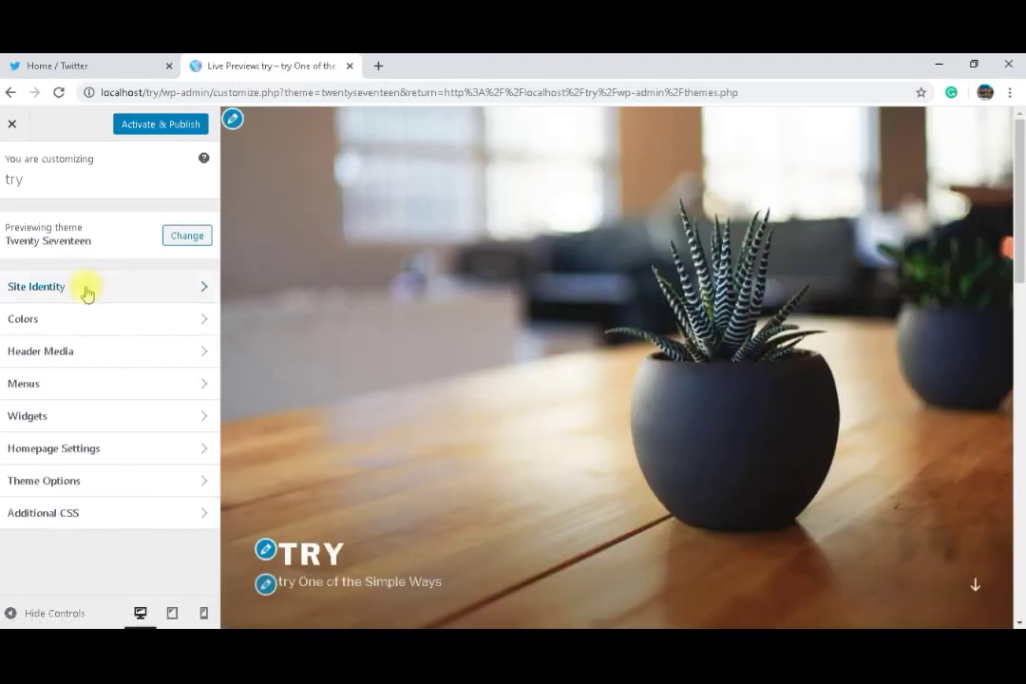
In Site Identity, set the round "Try one of The Simple Ways" image from the media library as the logo, skipping the crop.
click(51, 292)
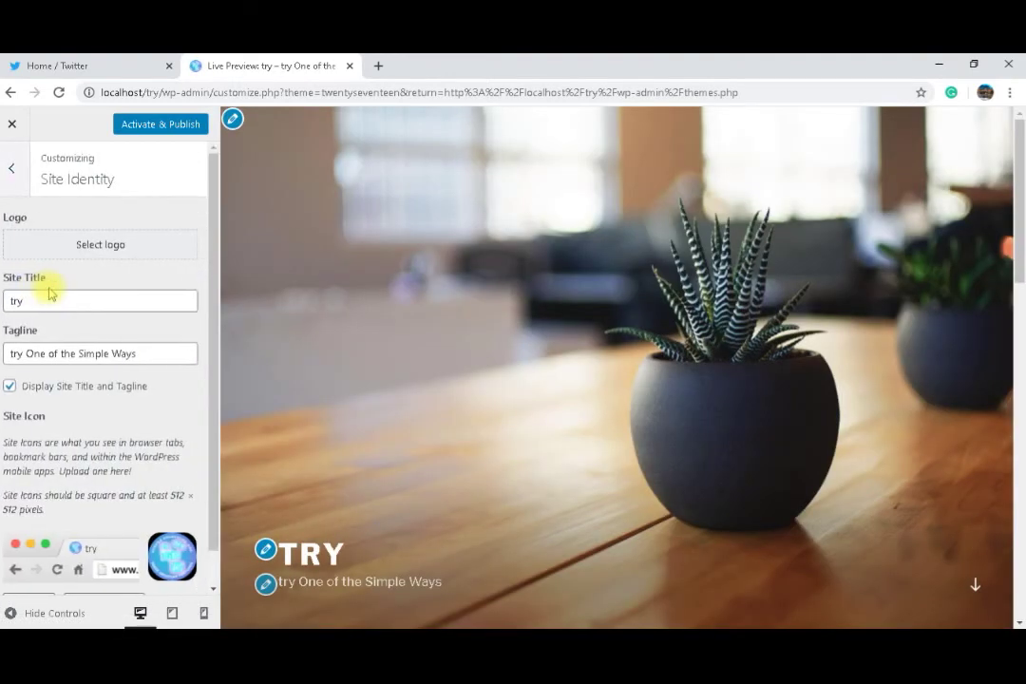
click(110, 244)
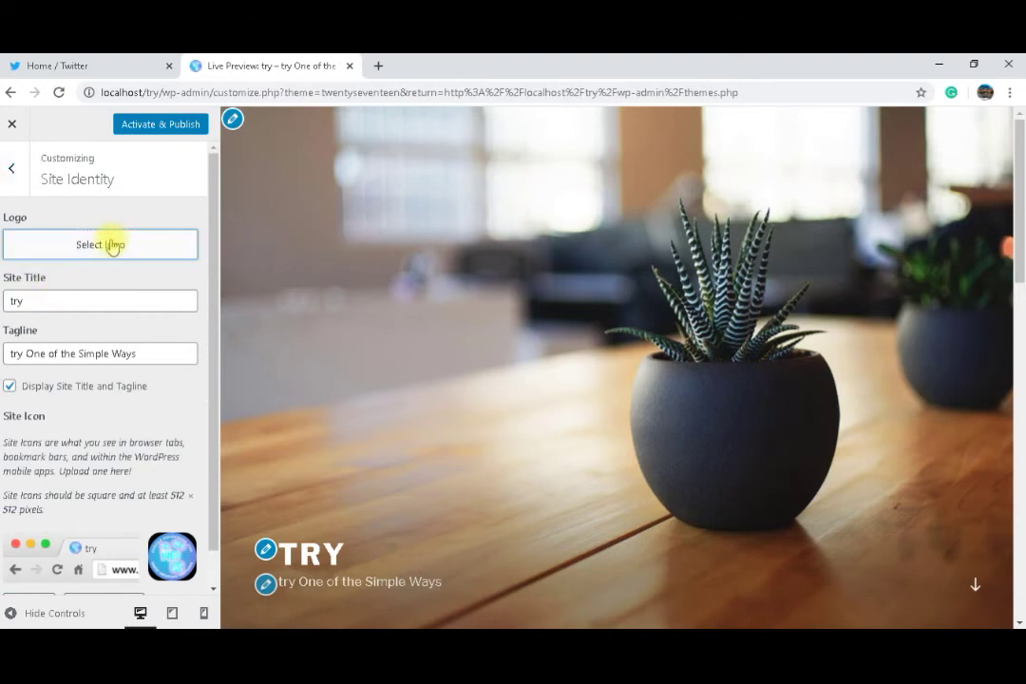
click(84, 261)
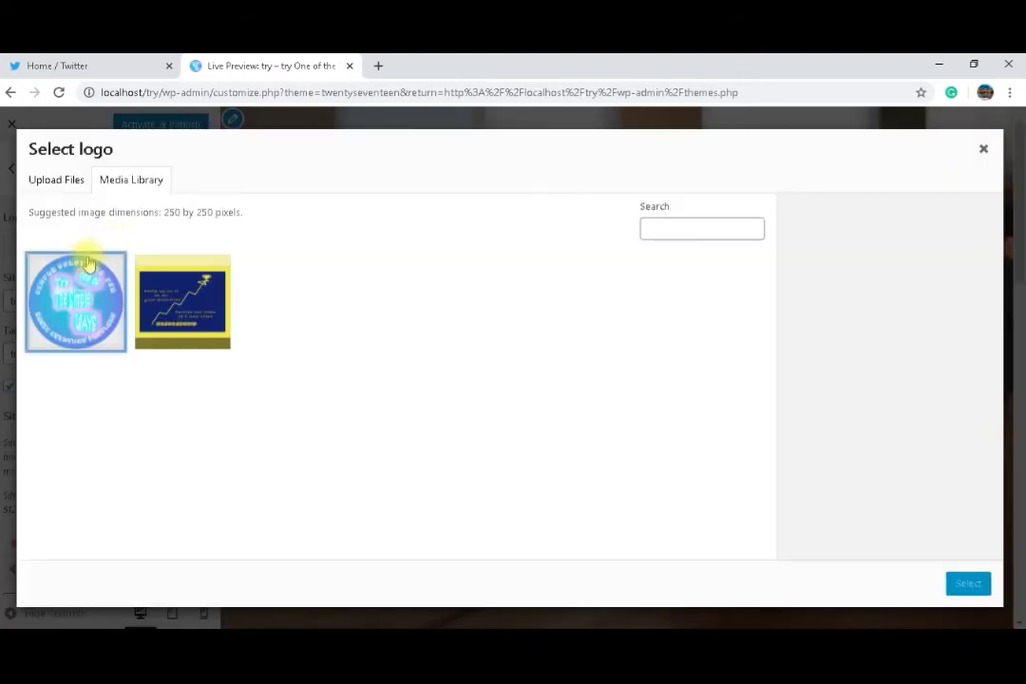
click(967, 584)
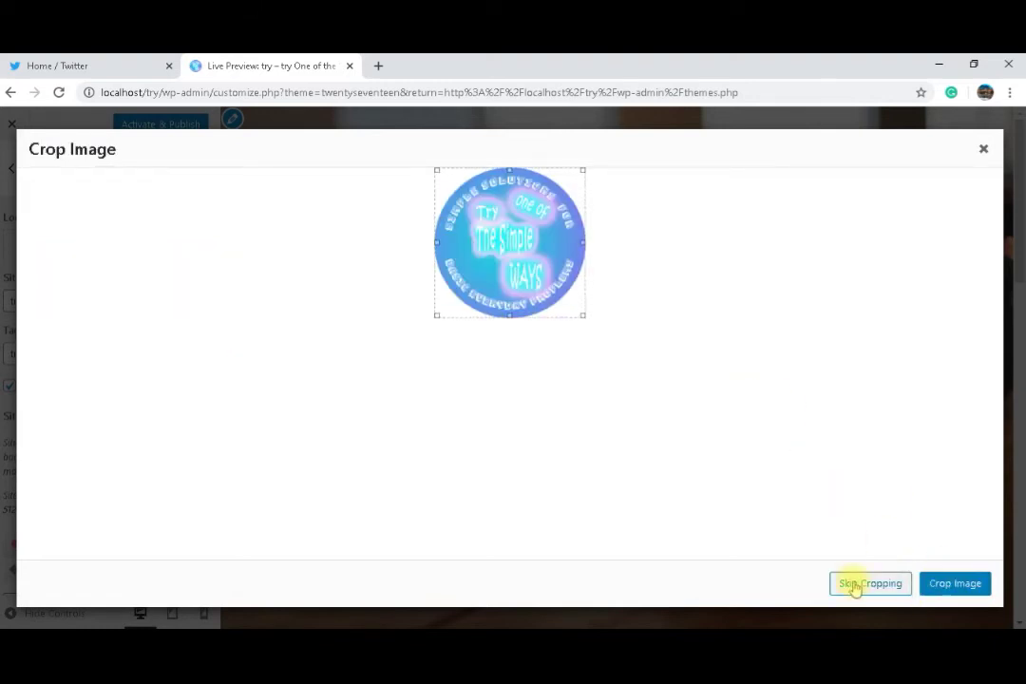
click(867, 583)
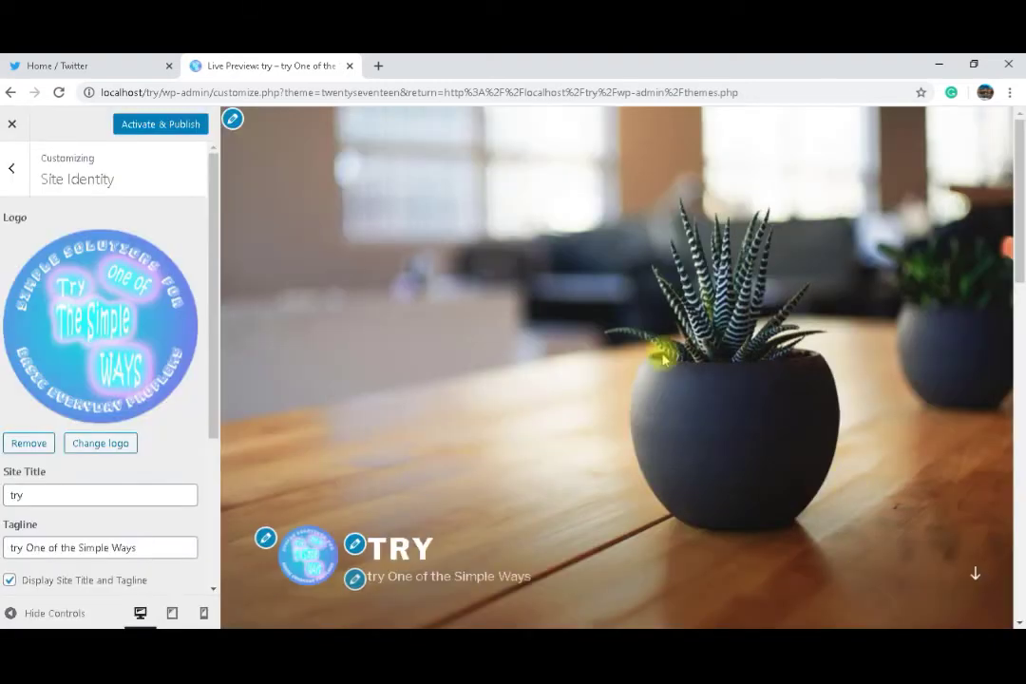
Review the remaining Site Identity settings, and activate and publish the Twenty Seventeen theme.
drag(212, 234, 213, 412)
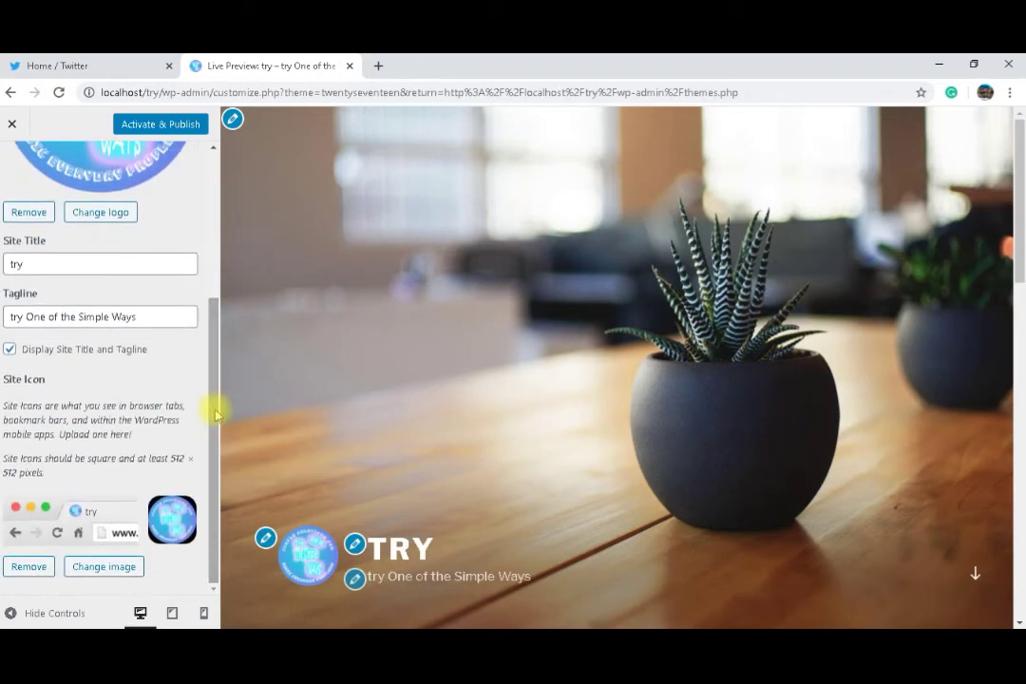
drag(217, 408, 234, 190)
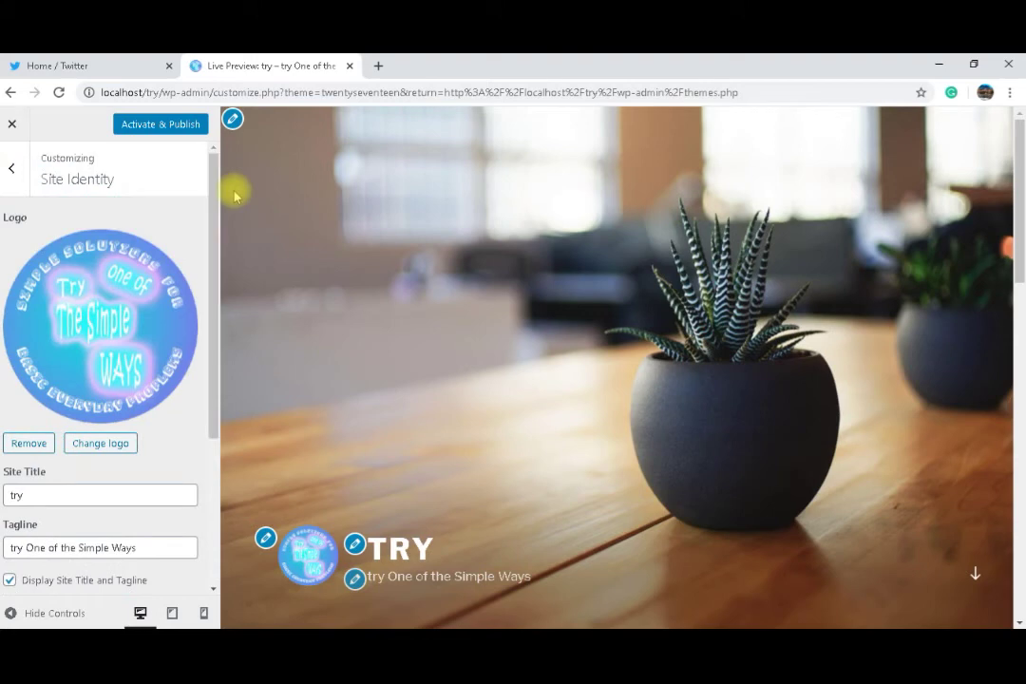
click(158, 124)
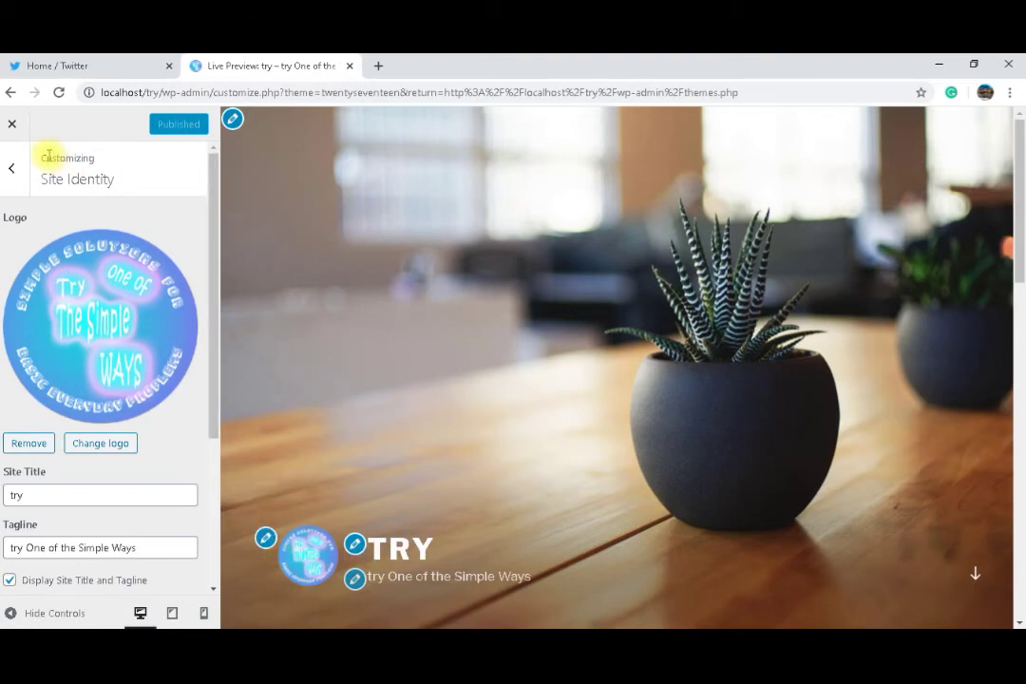
Leave Site Identity and open the theme's Header Media settings to review the header video and image options.
click(14, 171)
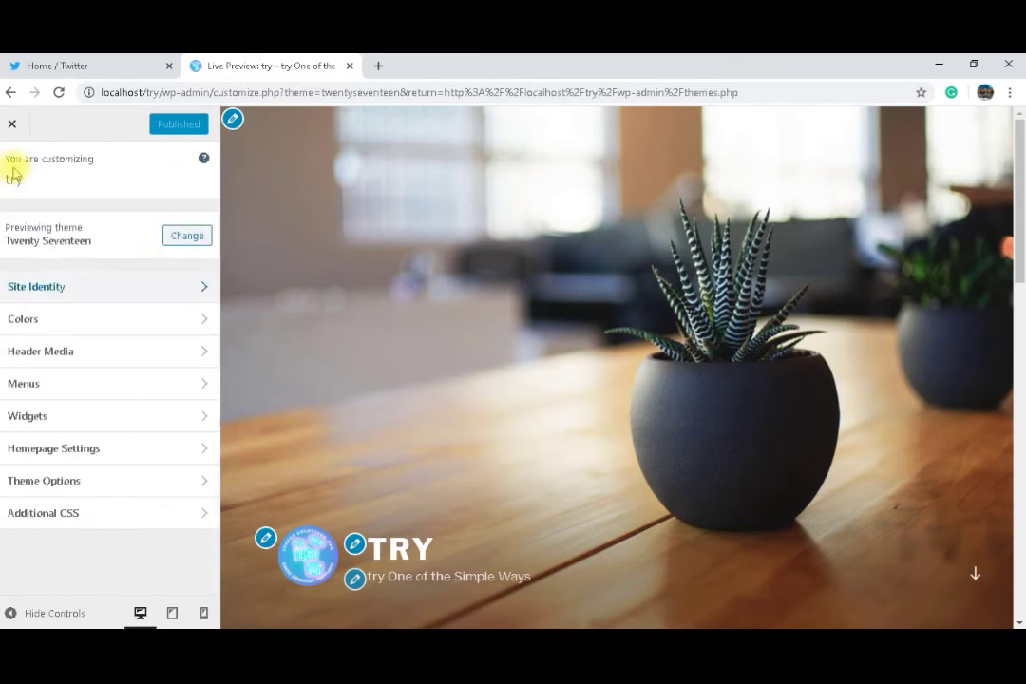
click(59, 351)
mouse_move(213, 347)
mouse_down()
mouse_move(208, 473)
mouse_move(212, 333)
mouse_up()
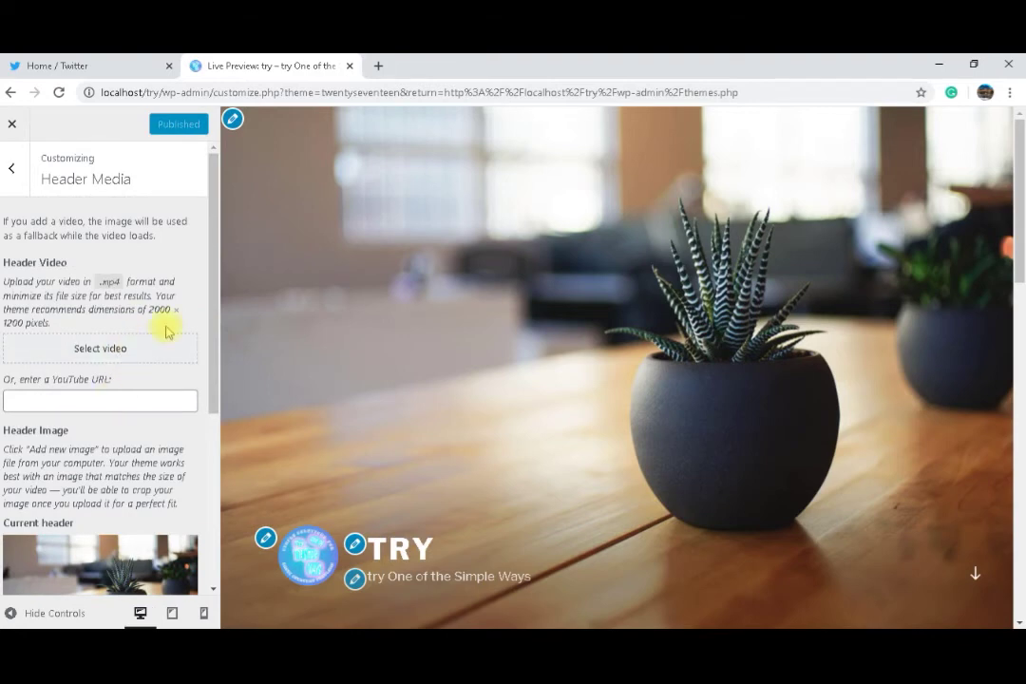
key(alt+Tab)
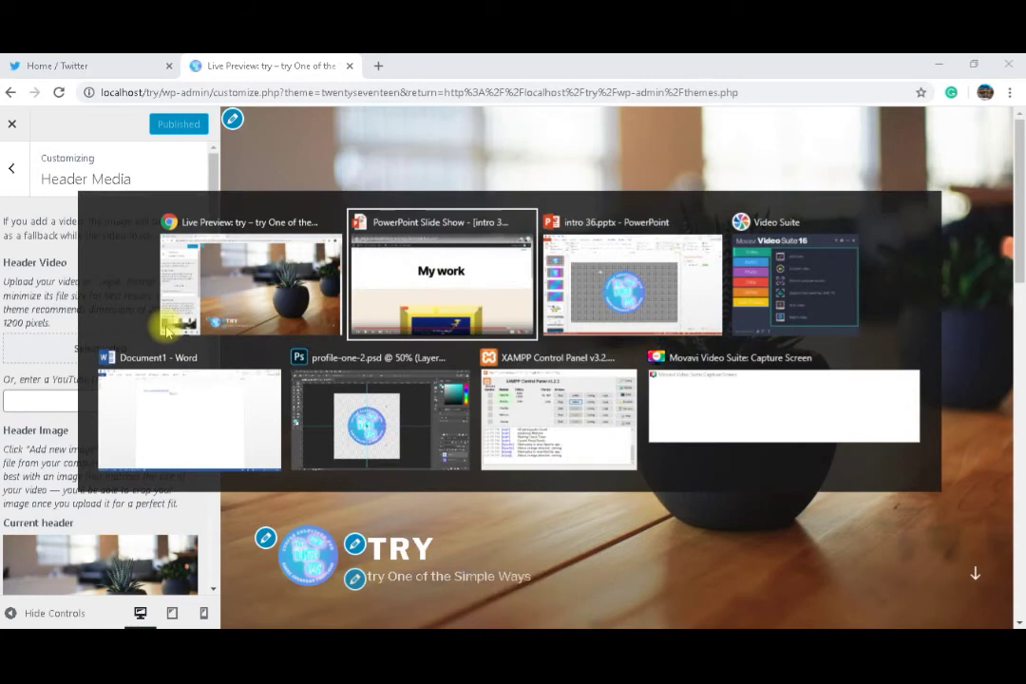
key(alt+Tab)
key(alt+Tab)
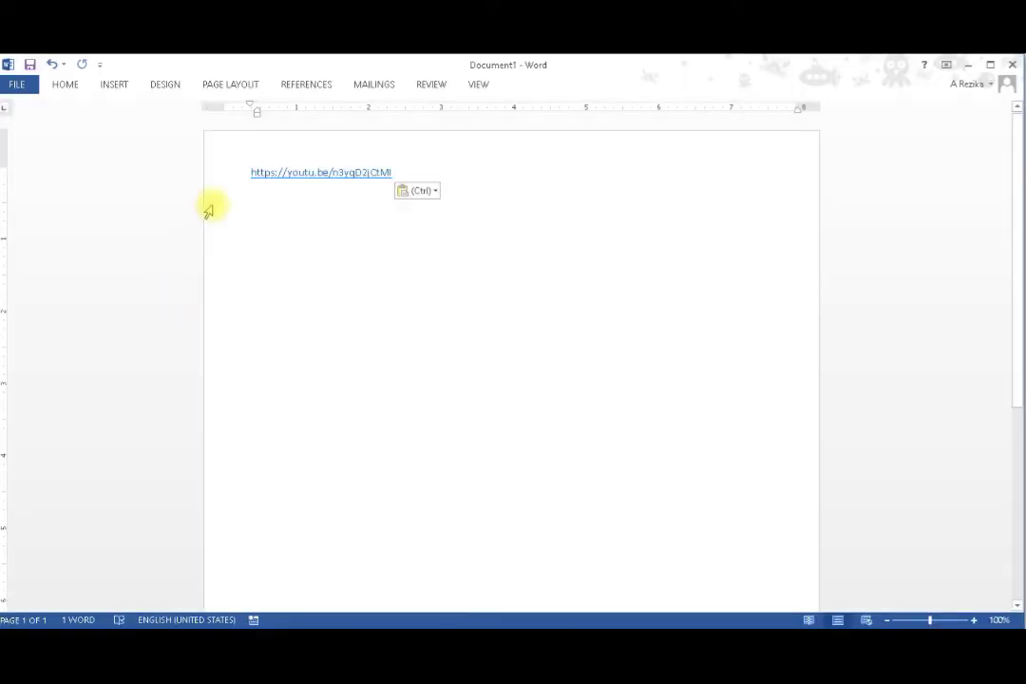
double_click(289, 152)
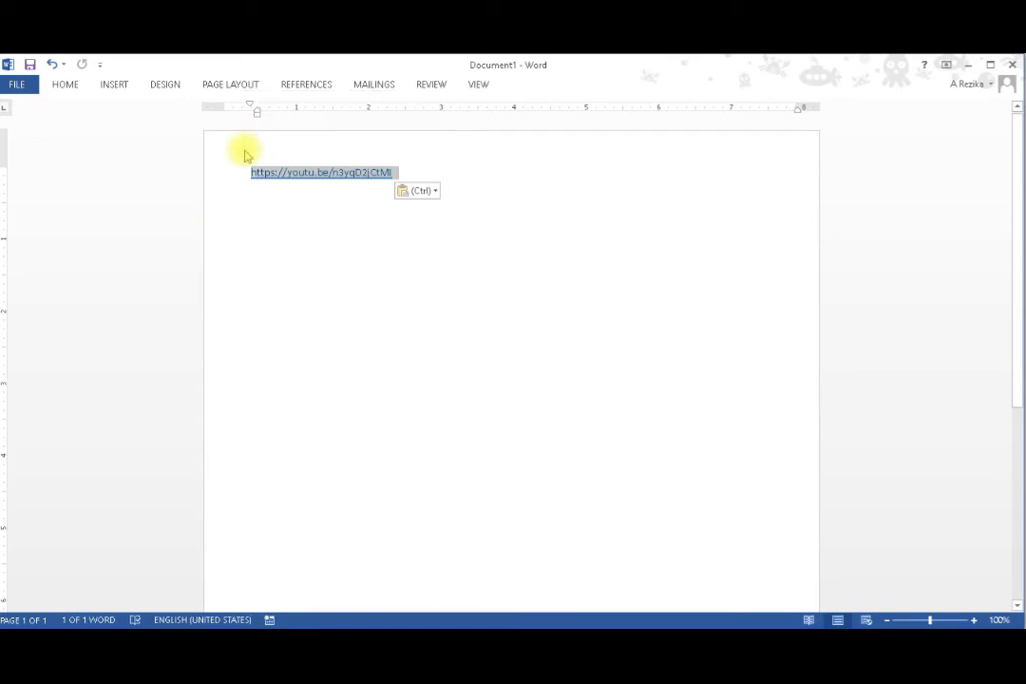
key(ctrl+c)
key(alt+Tab)
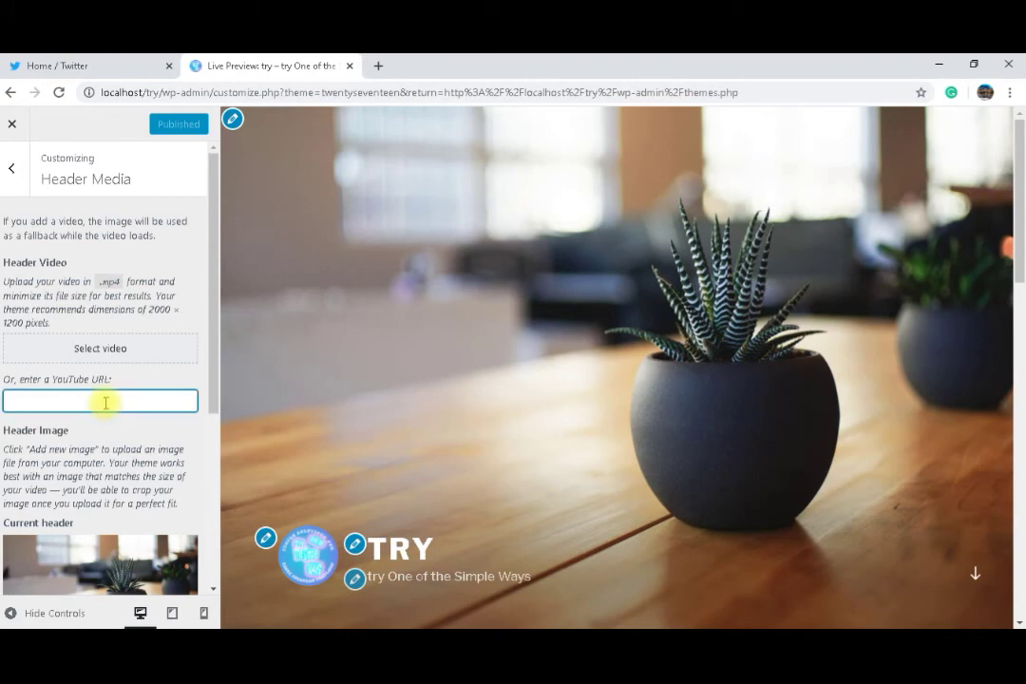
key(ctrl+v)
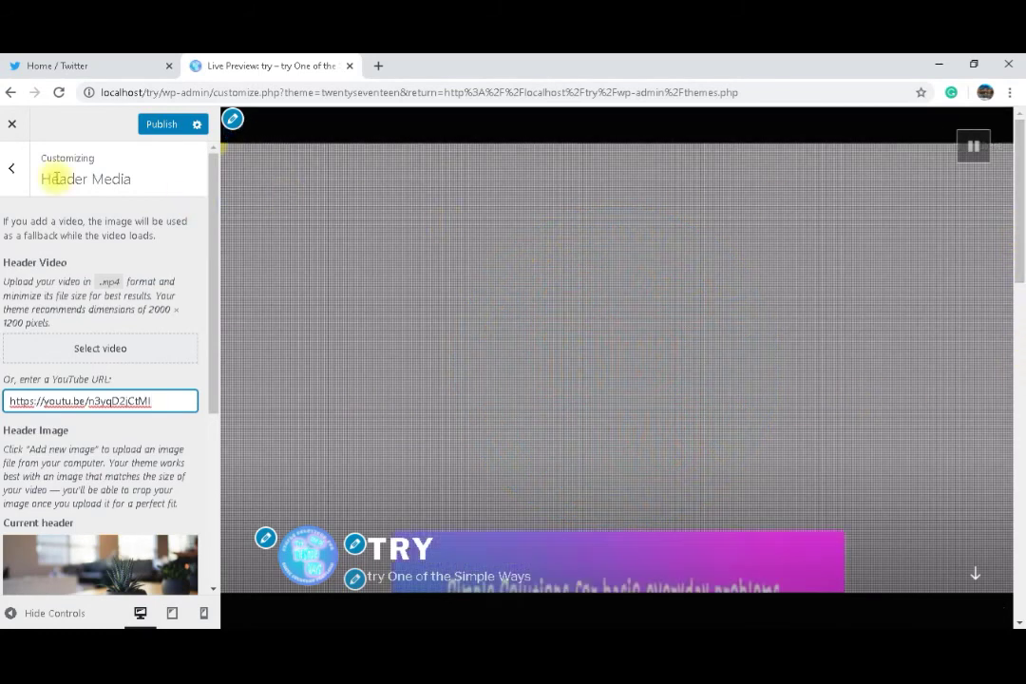
click(158, 127)
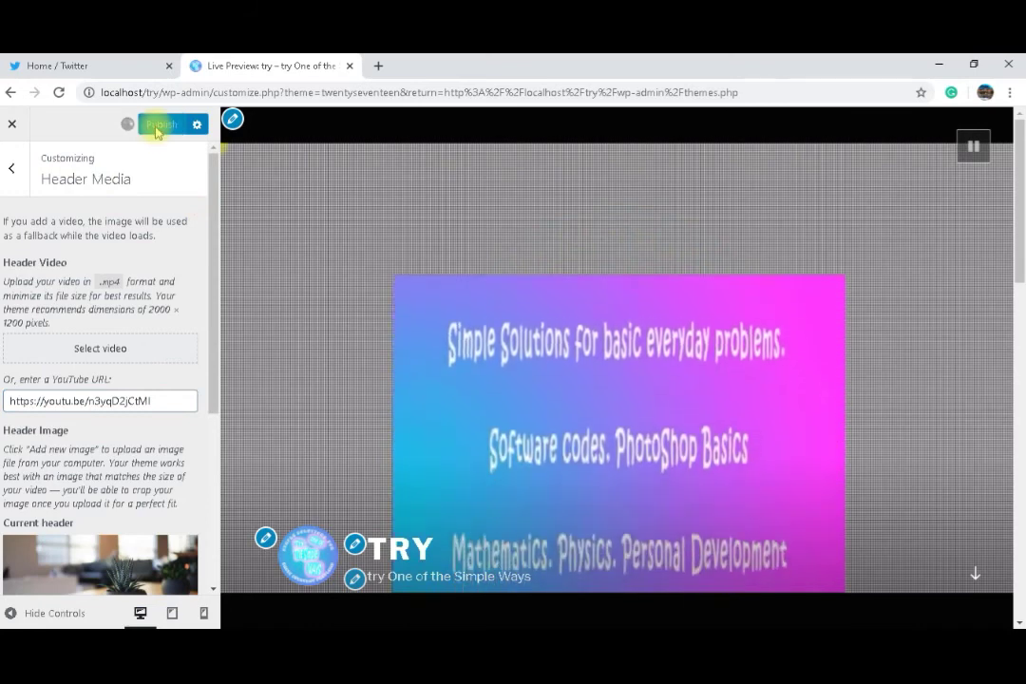
click(14, 126)
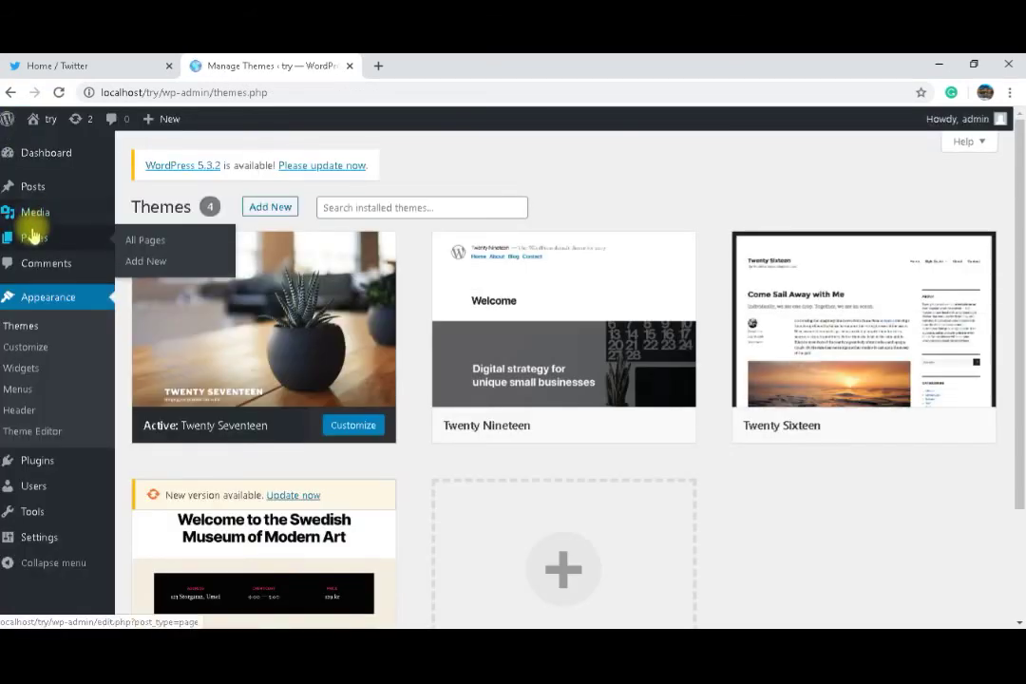
Look at the list of pages, and view the site's front page with its new header video.
click(33, 235)
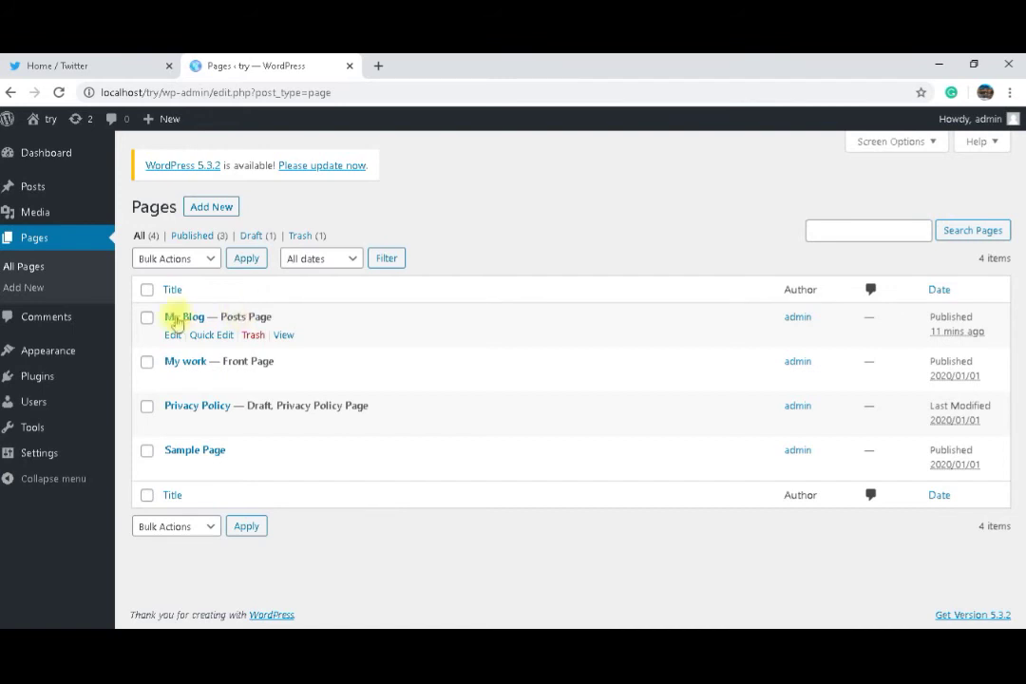
click(51, 120)
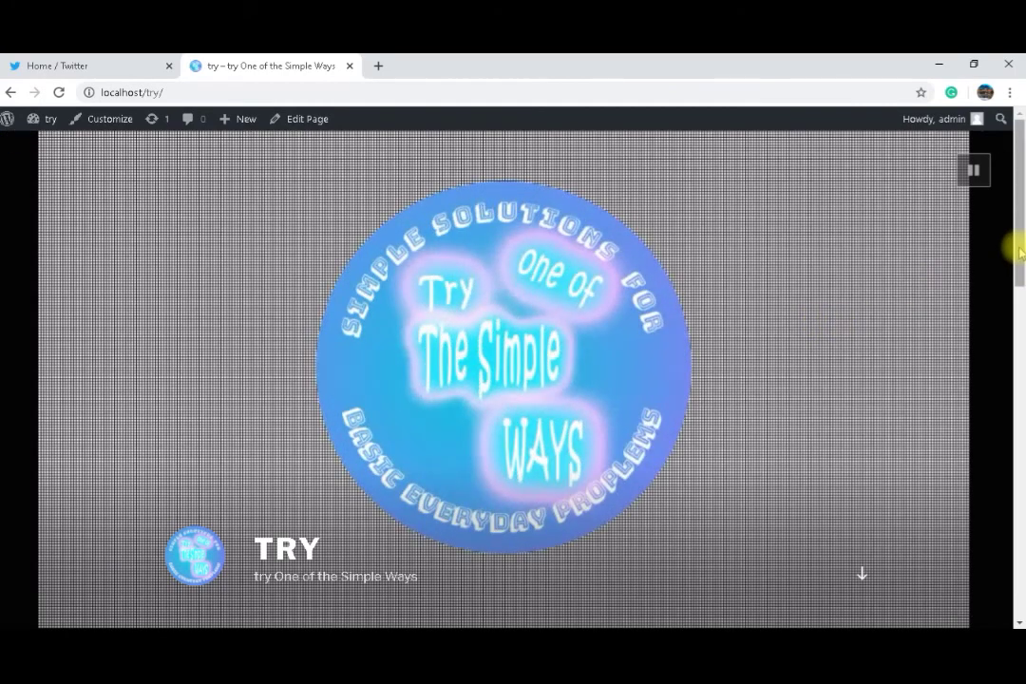
drag(1018, 242, 1015, 202)
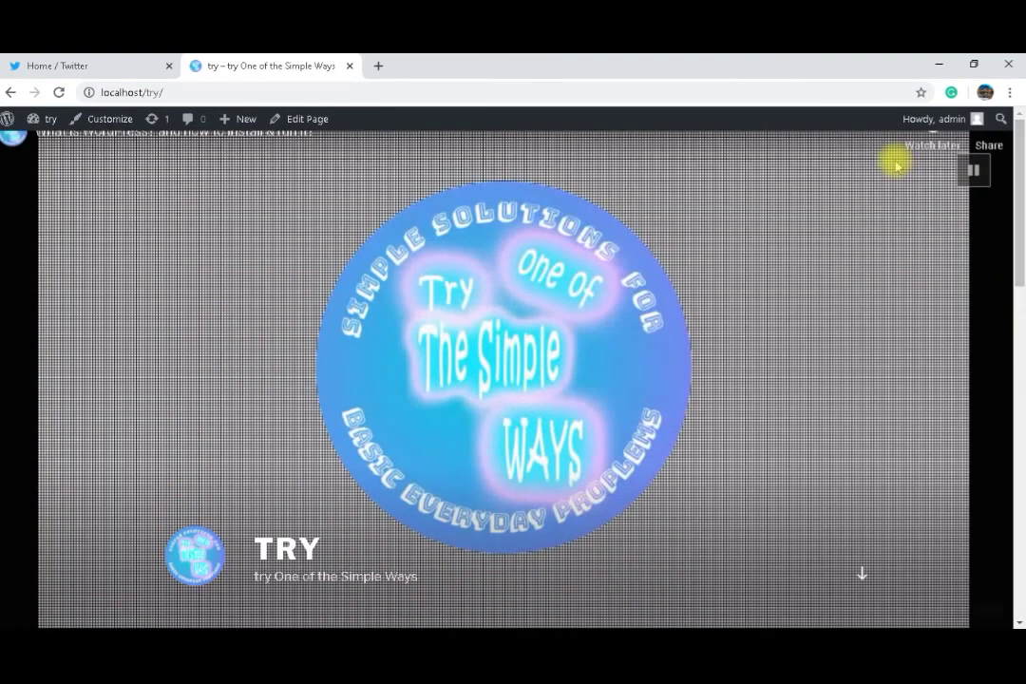
Pause and resume the header video on the front page, and return to the site's dashboard.
click(976, 172)
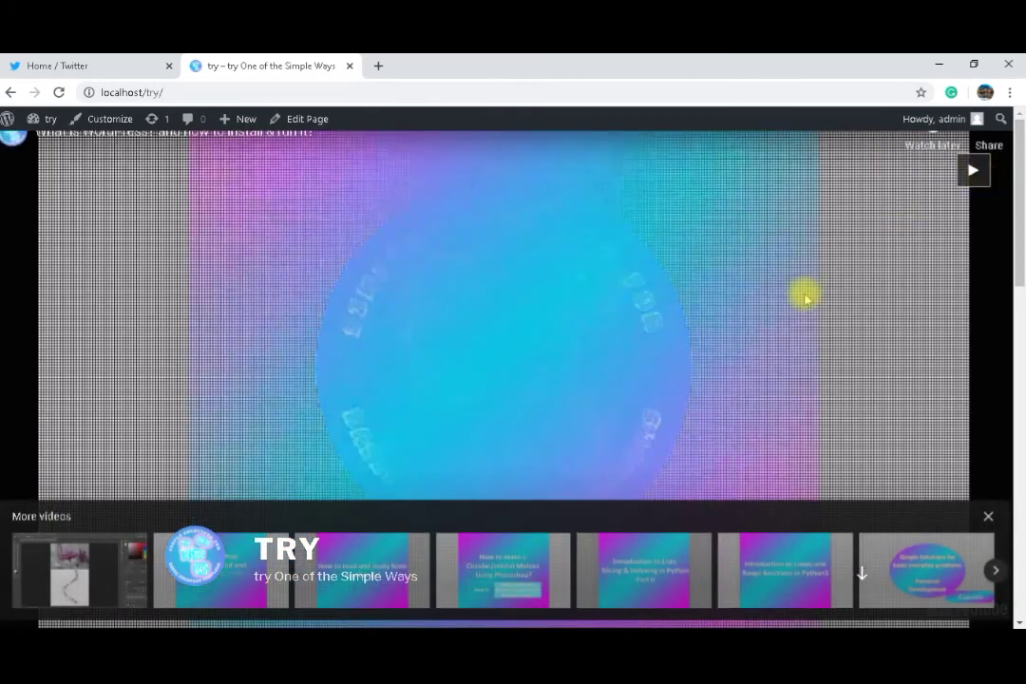
click(813, 317)
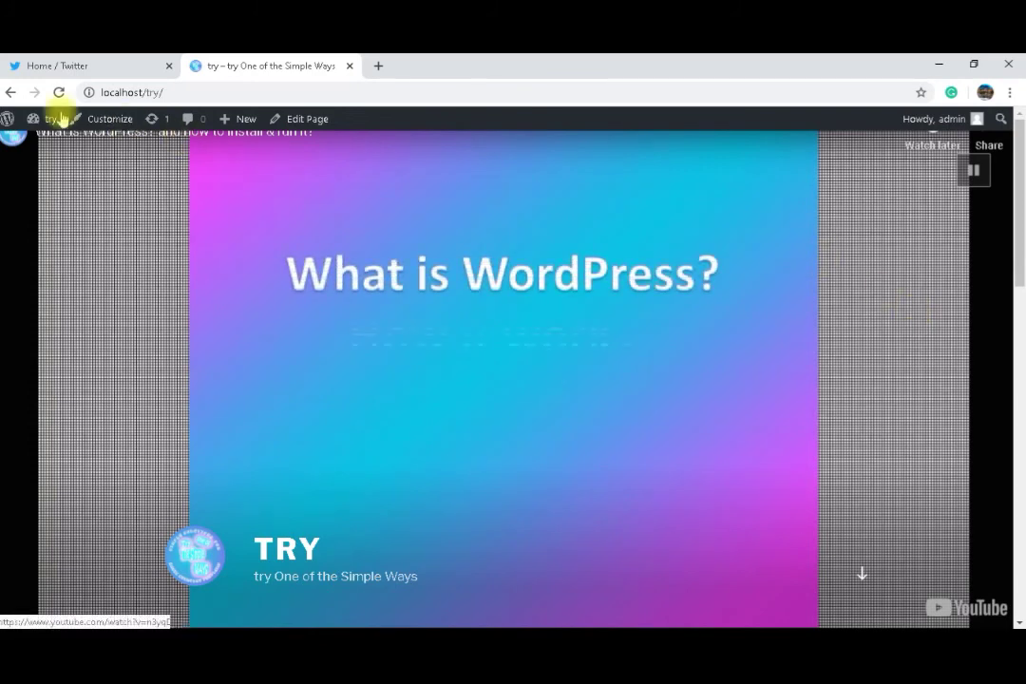
mouse_move(45, 115)
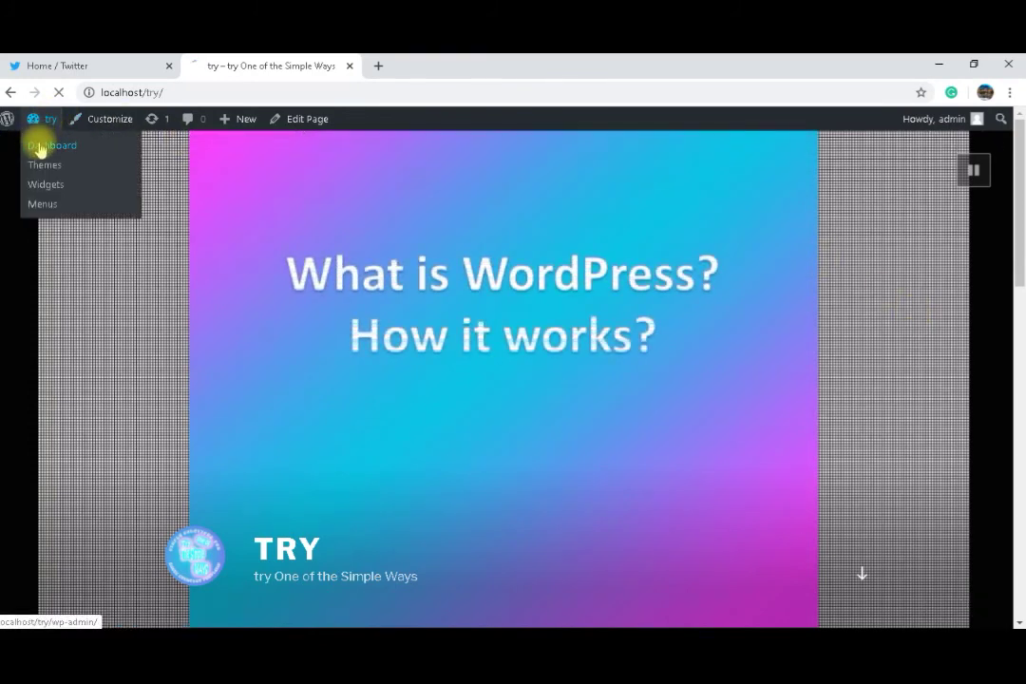
click(40, 146)
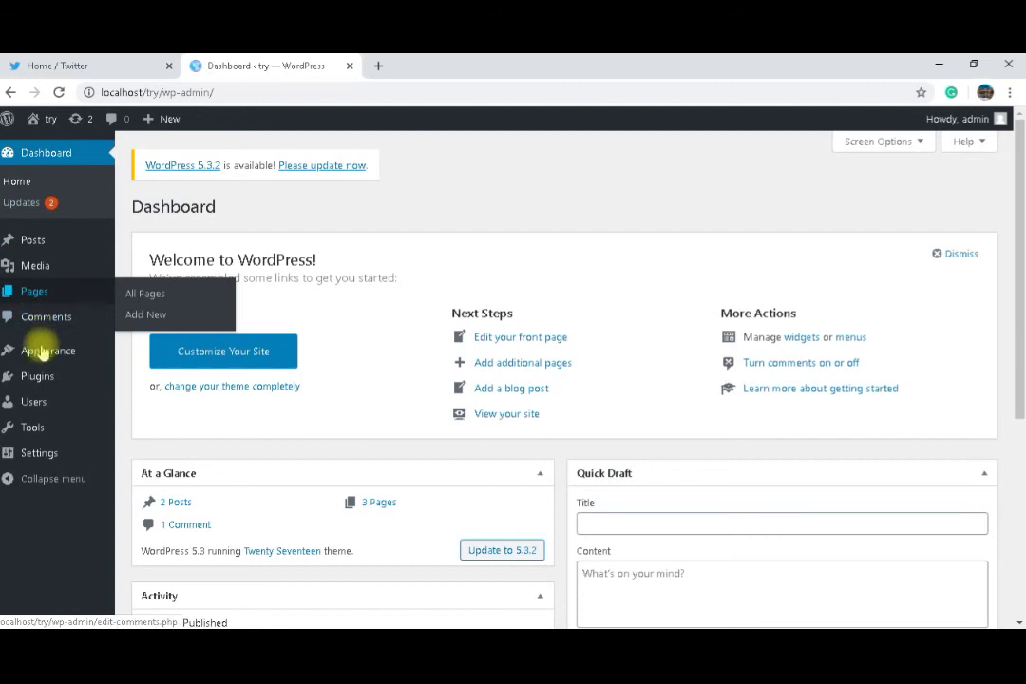
Customize the active Twenty Seventeen theme by creating a menu named Menu 1 assigned to the Top Menu location.
mouse_move(44, 358)
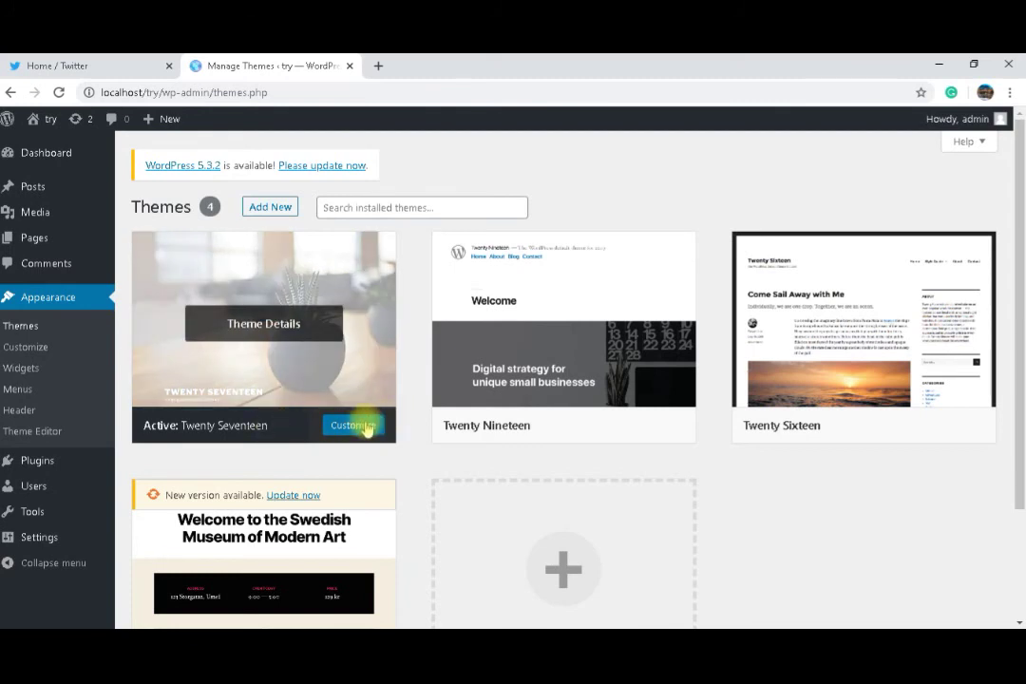
click(366, 428)
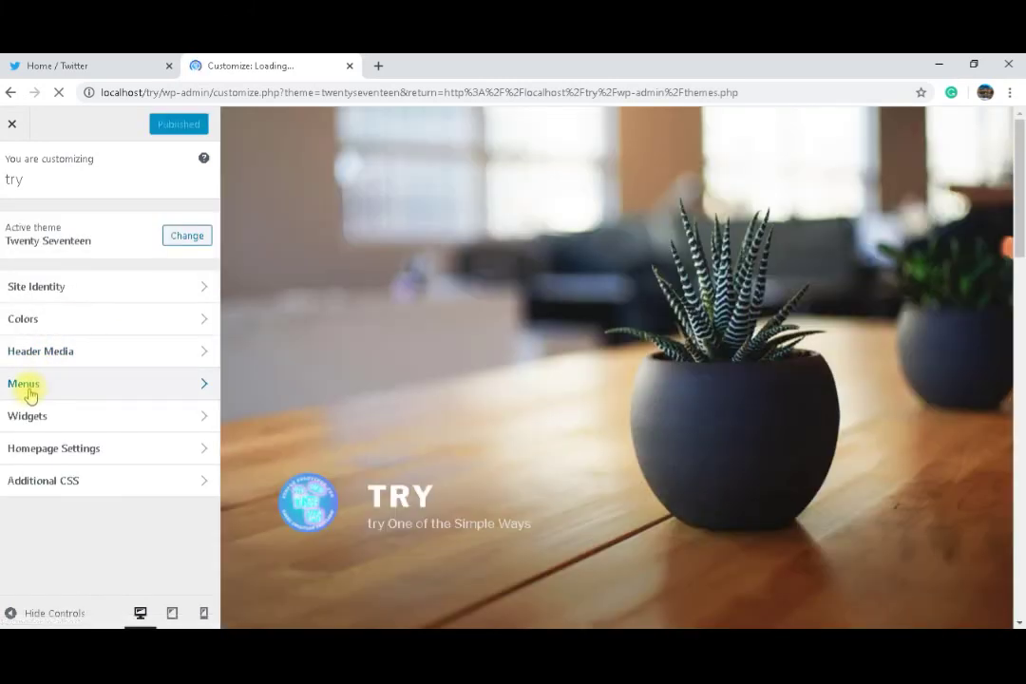
click(25, 386)
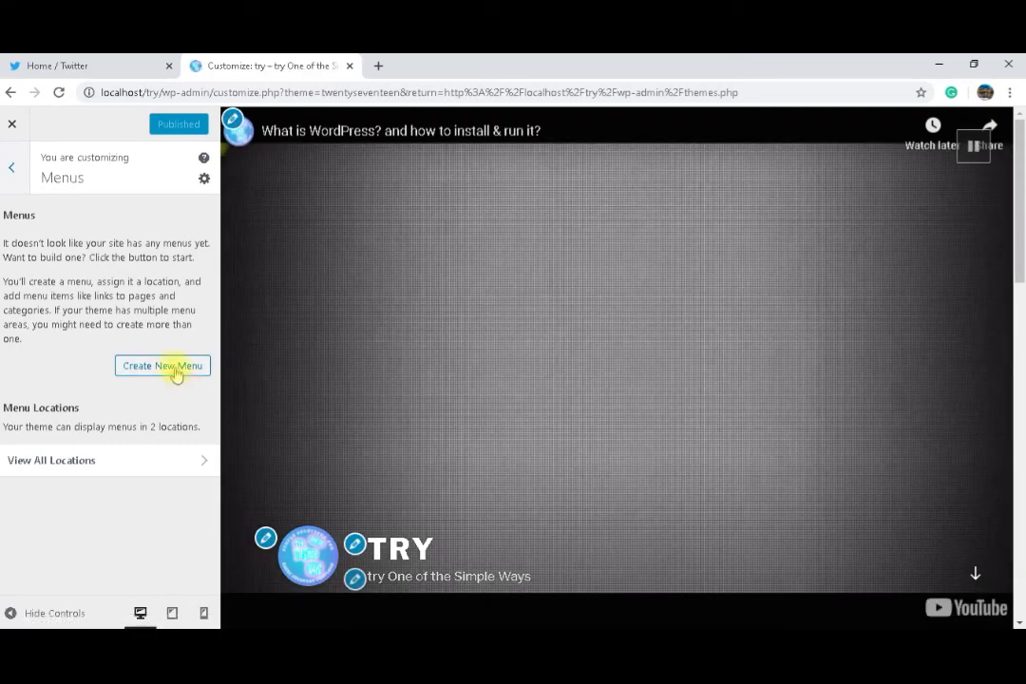
click(179, 369)
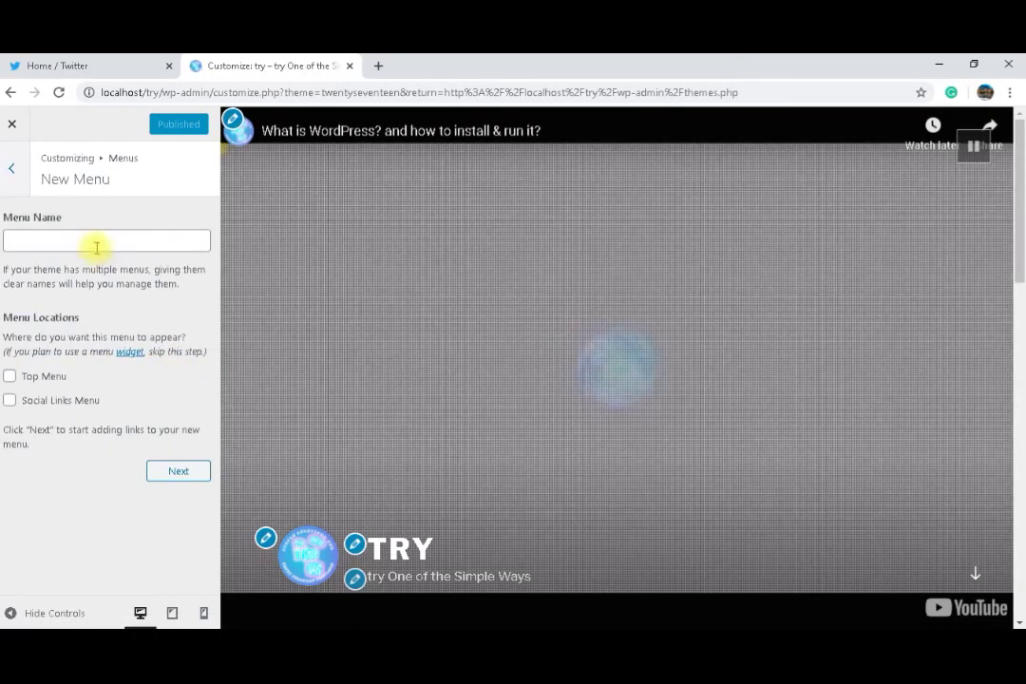
click(95, 234)
text(Menu 1)
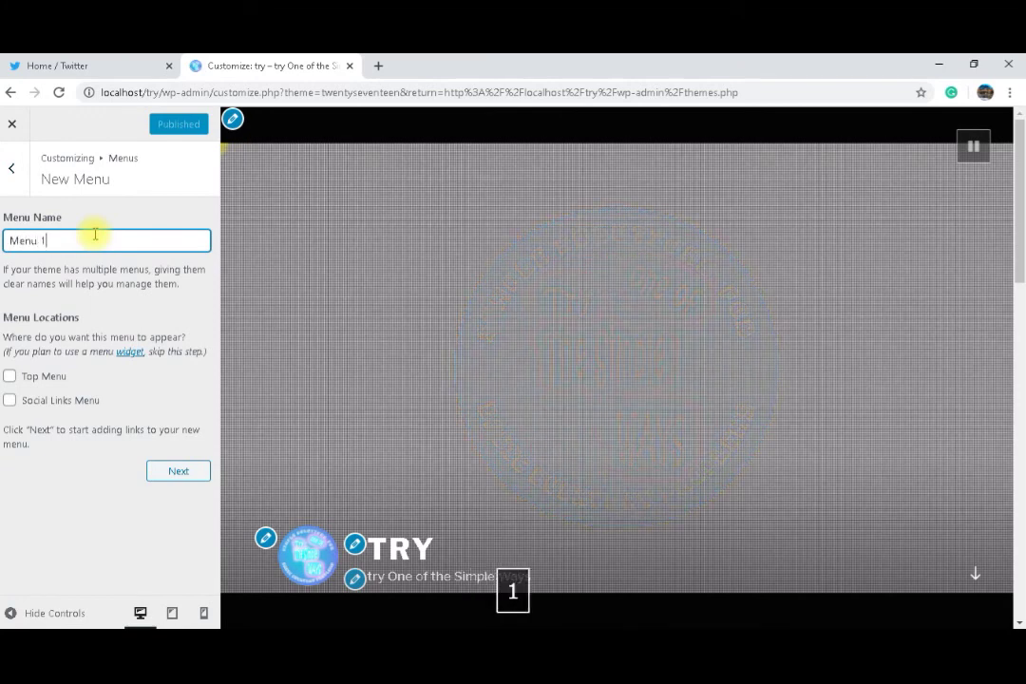
click(11, 378)
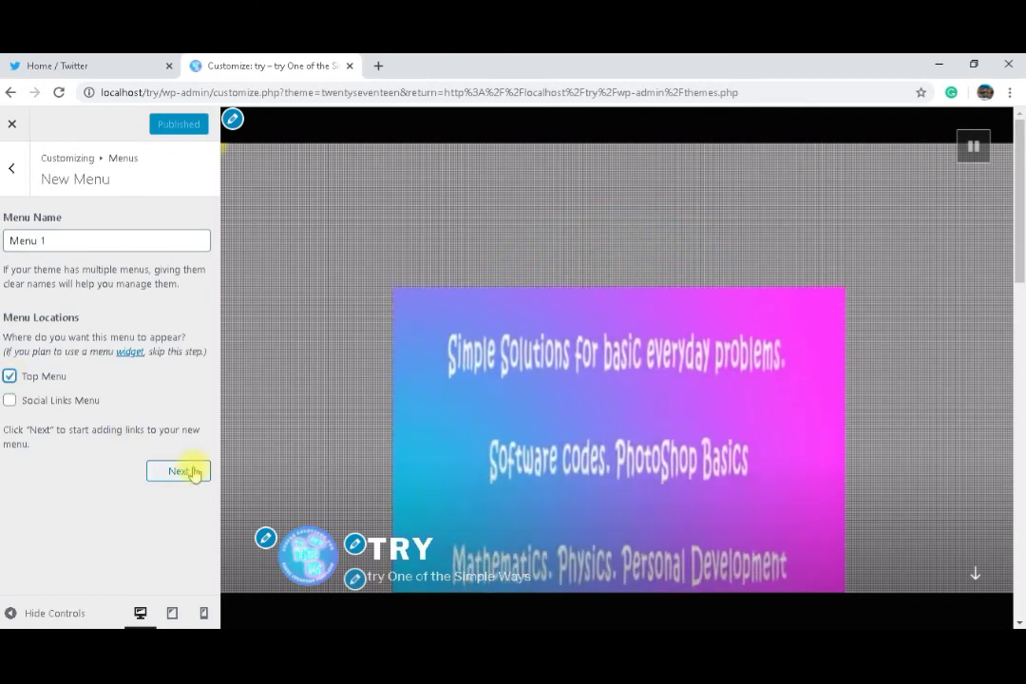
click(191, 471)
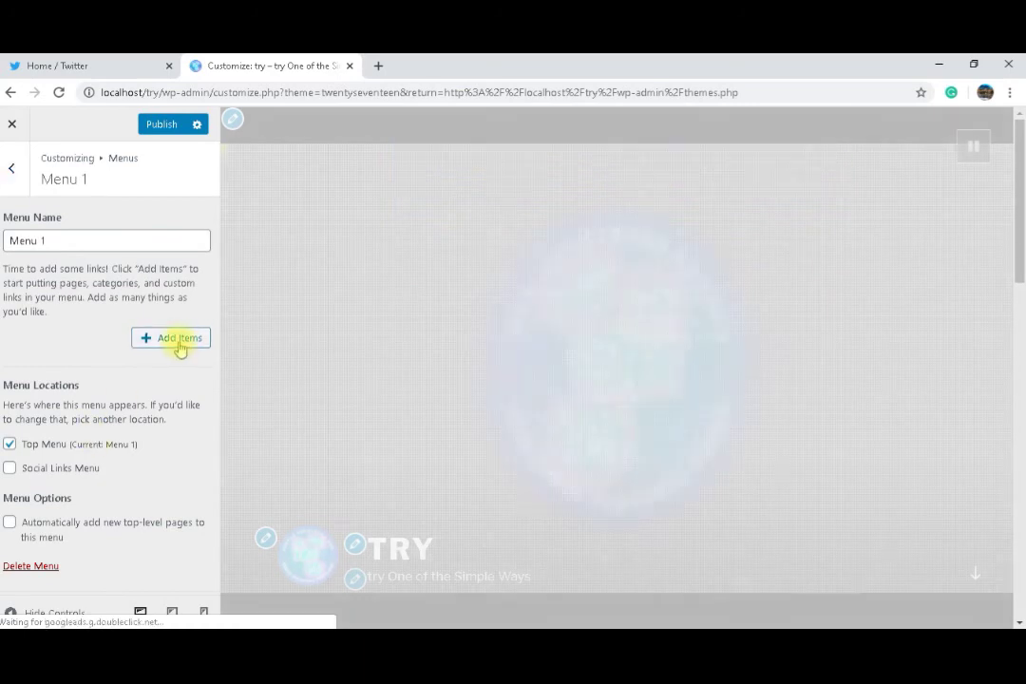
Add the My Blog and My work pages to Menu 1, publish the change and close the customizer.
click(175, 340)
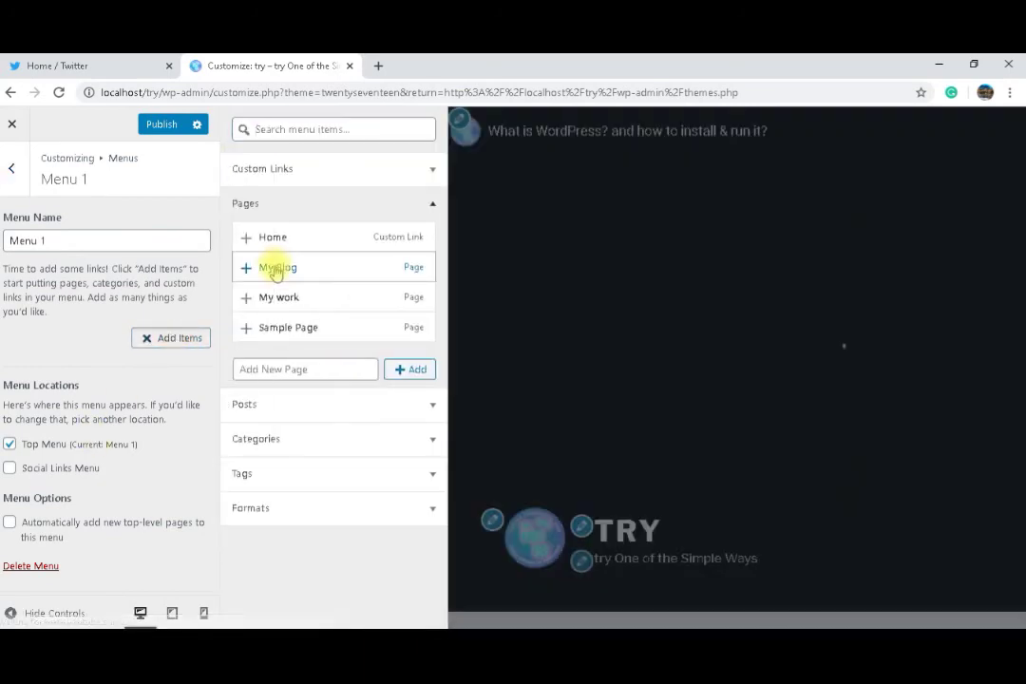
click(276, 270)
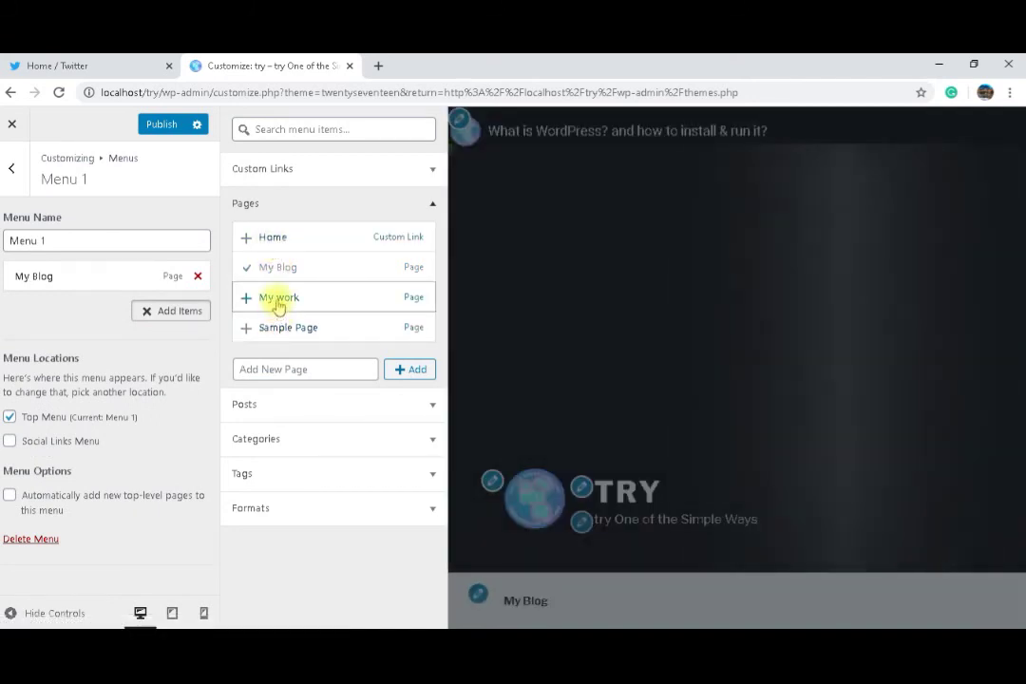
click(278, 300)
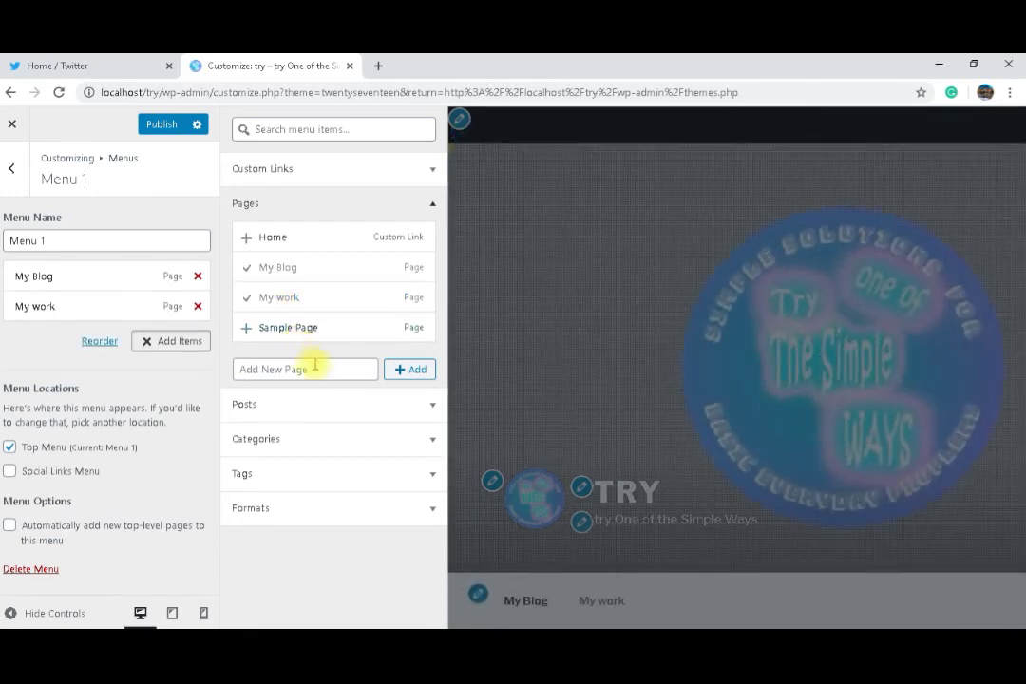
click(159, 126)
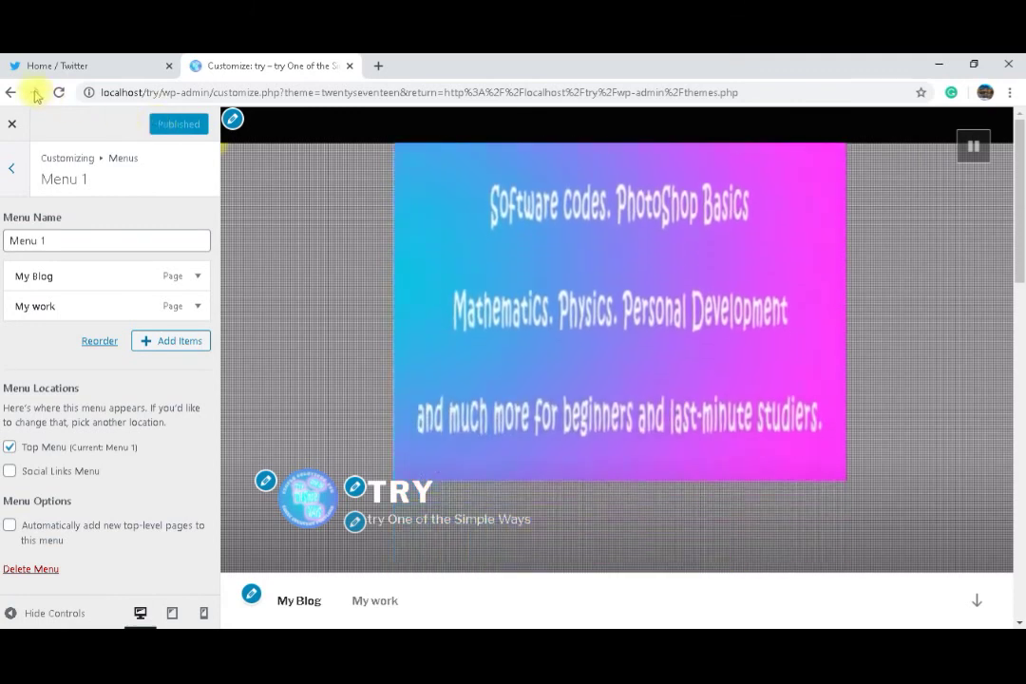
click(14, 125)
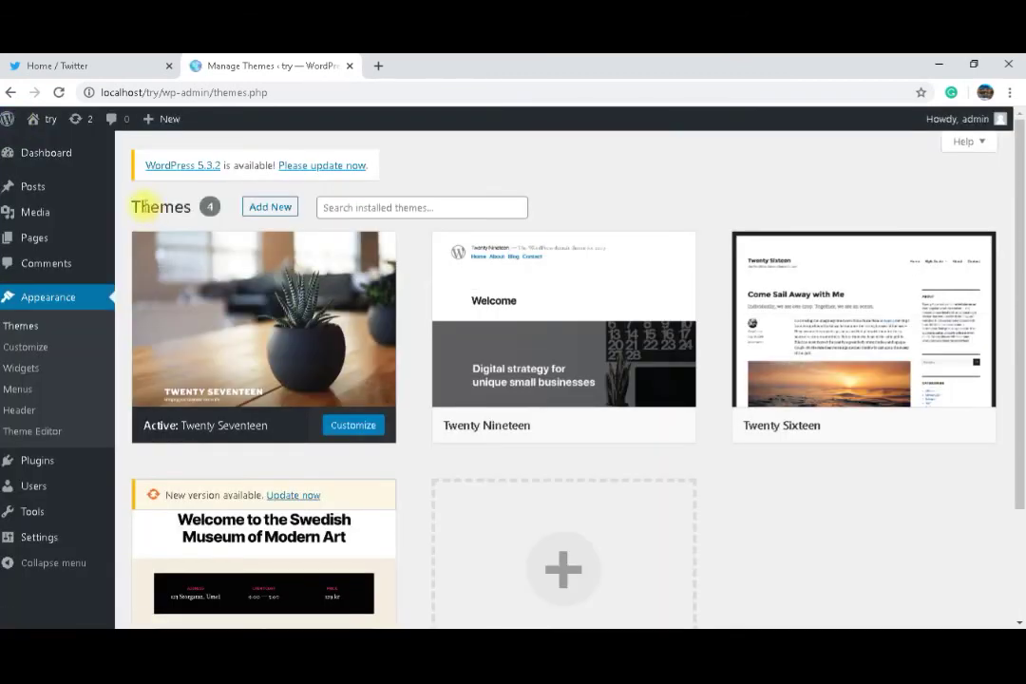
Visit the site to examine the new menu and content on the front page, and return to the dashboard.
mouse_move(54, 133)
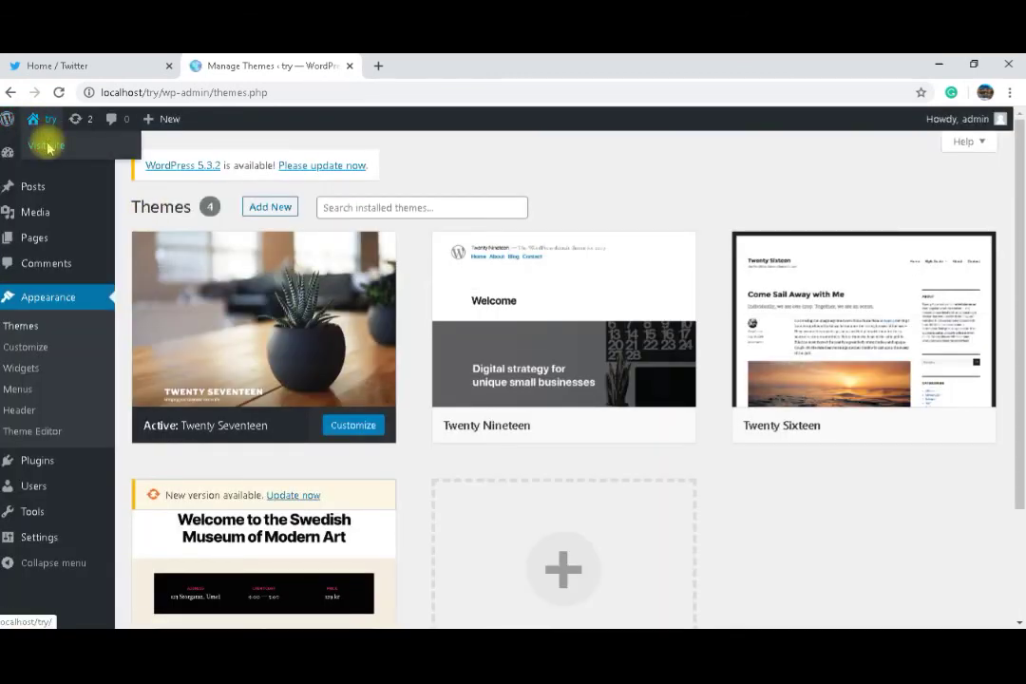
click(49, 148)
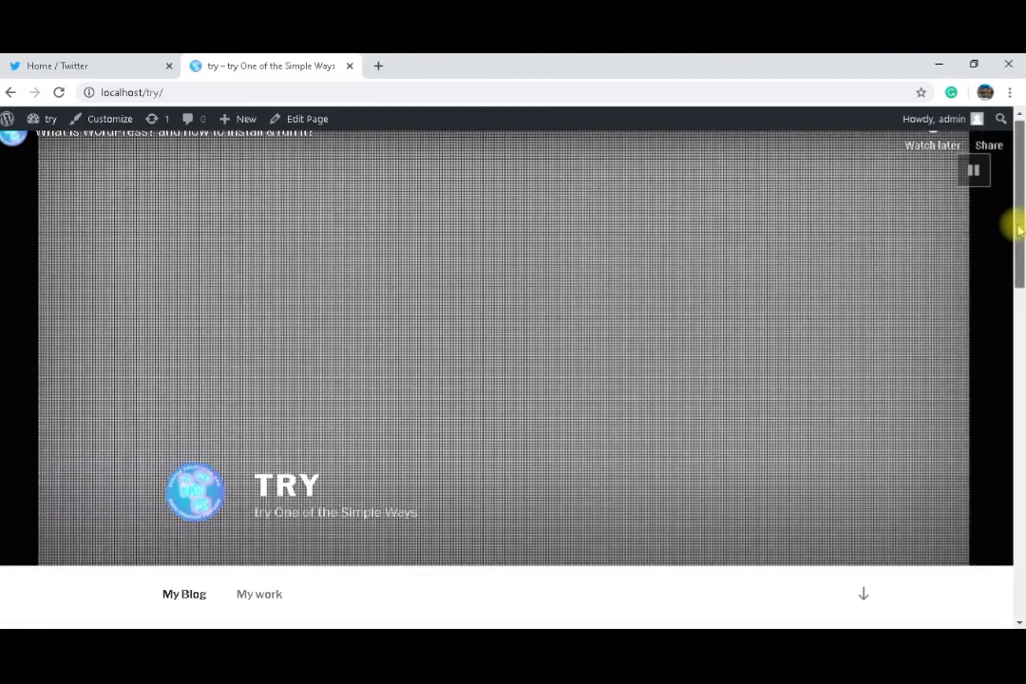
mouse_move(1015, 243)
mouse_down()
mouse_move(1018, 361)
mouse_move(1016, 240)
mouse_move(1019, 255)
mouse_up()
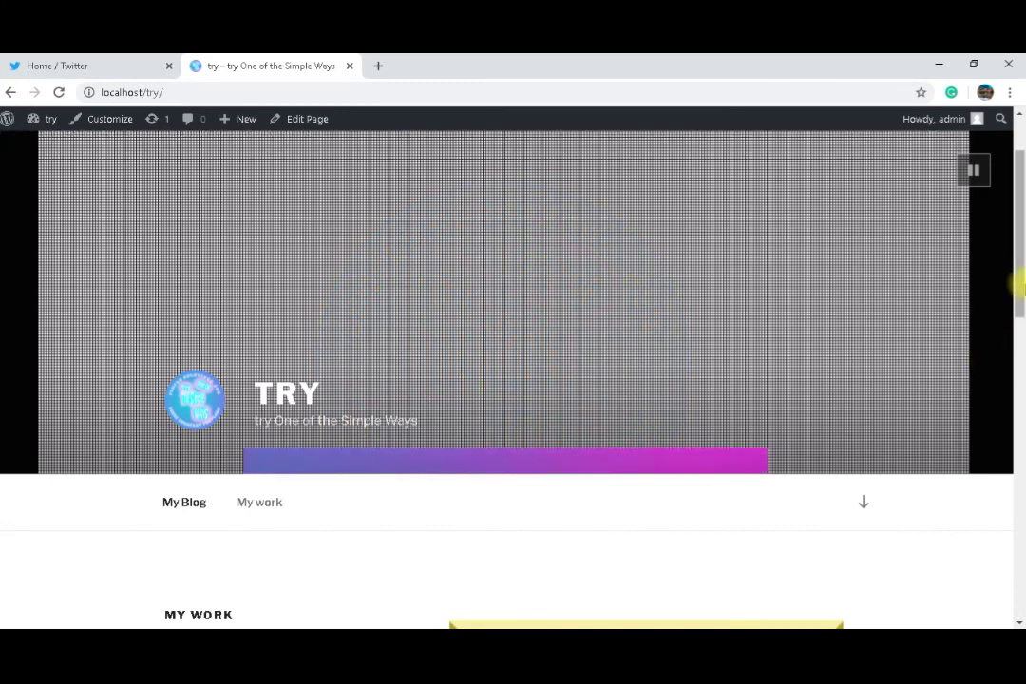
drag(1014, 263, 1020, 184)
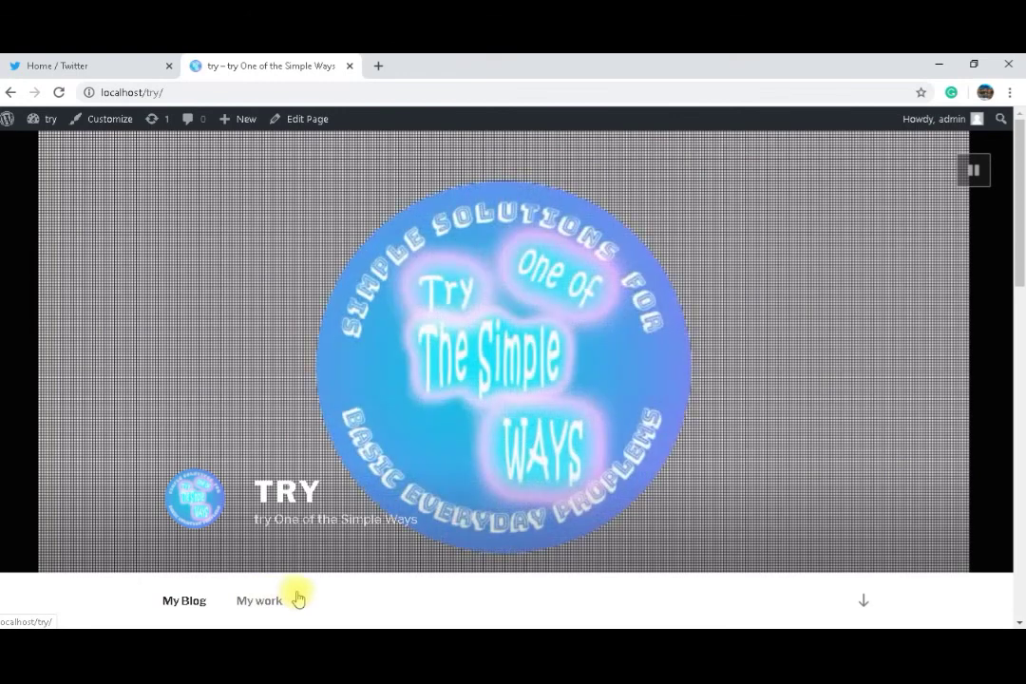
mouse_move(46, 124)
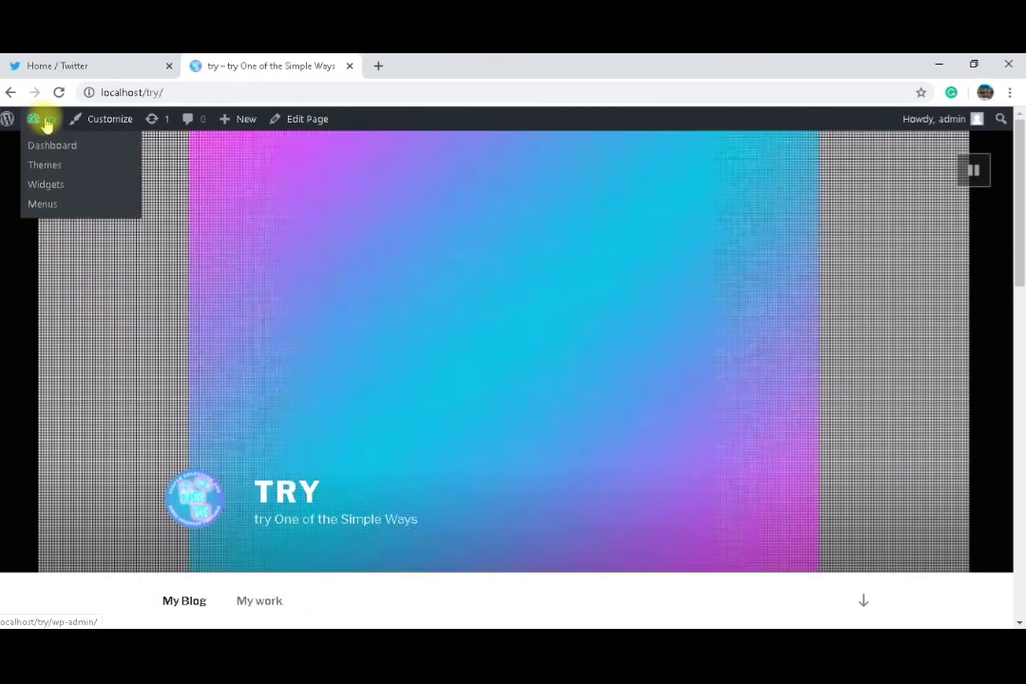
click(46, 124)
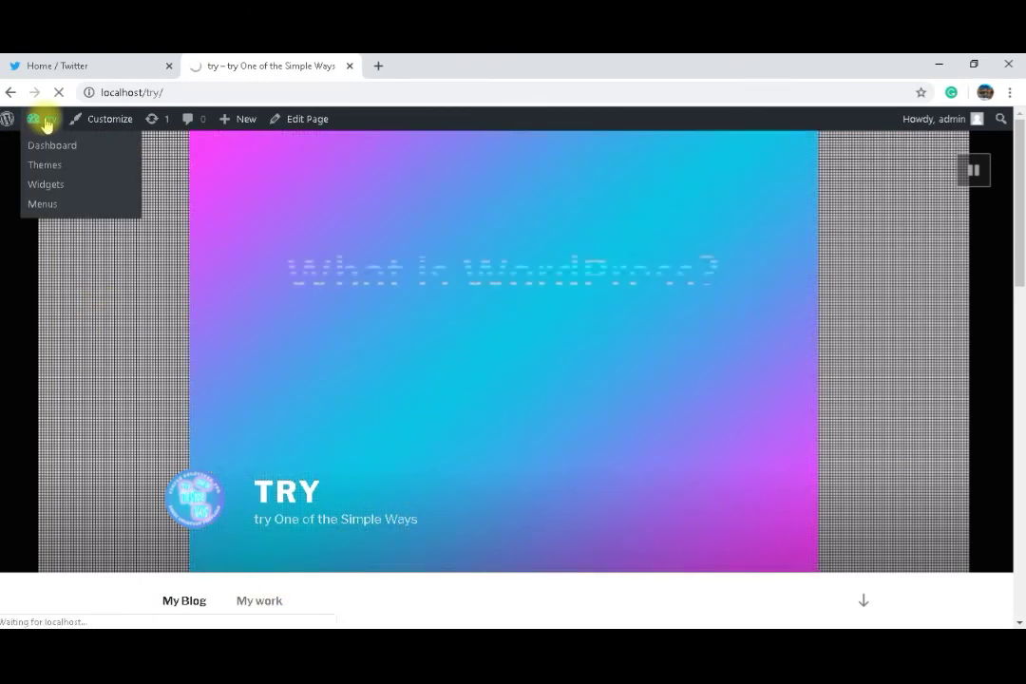